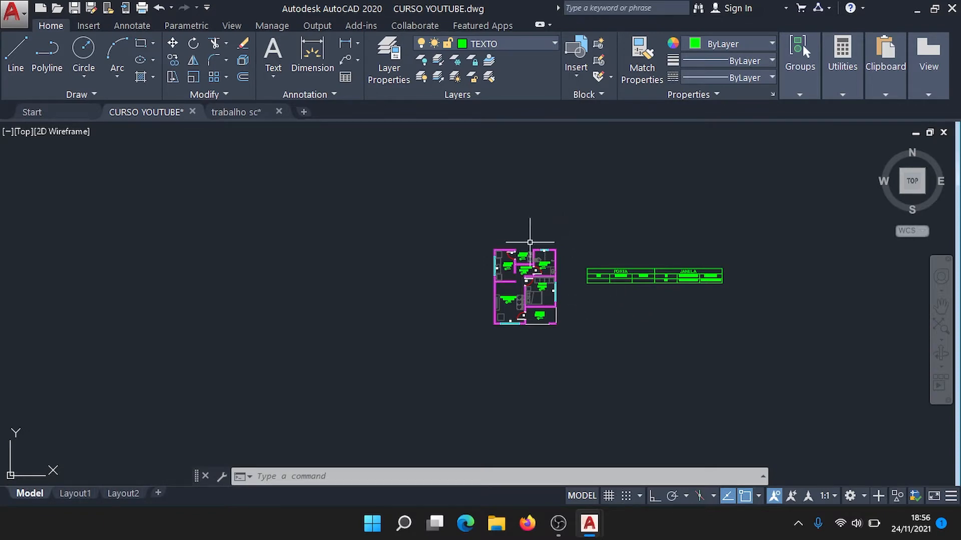
Examine the house floor plan and the door and window schedule beside it.
{"action": "scroll", "coordinate": [528, 244], "scroll_direction": "up", "scroll_amount": 8}
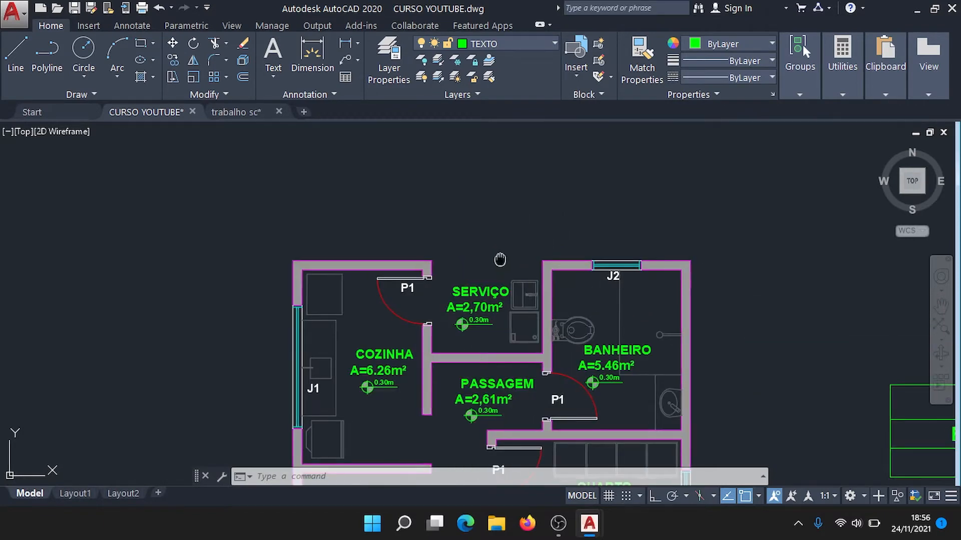
{"action": "middle_click_drag", "start_coordinate": [502, 259], "coordinate": [446, 154]}
{"action": "scroll", "coordinate": [446, 155], "scroll_direction": "down", "scroll_amount": 2}
{"action": "middle_click_drag", "start_coordinate": [445, 331], "coordinate": [268, 336]}
{"action": "scroll", "coordinate": [324, 296], "scroll_direction": "down", "scroll_amount": 4}
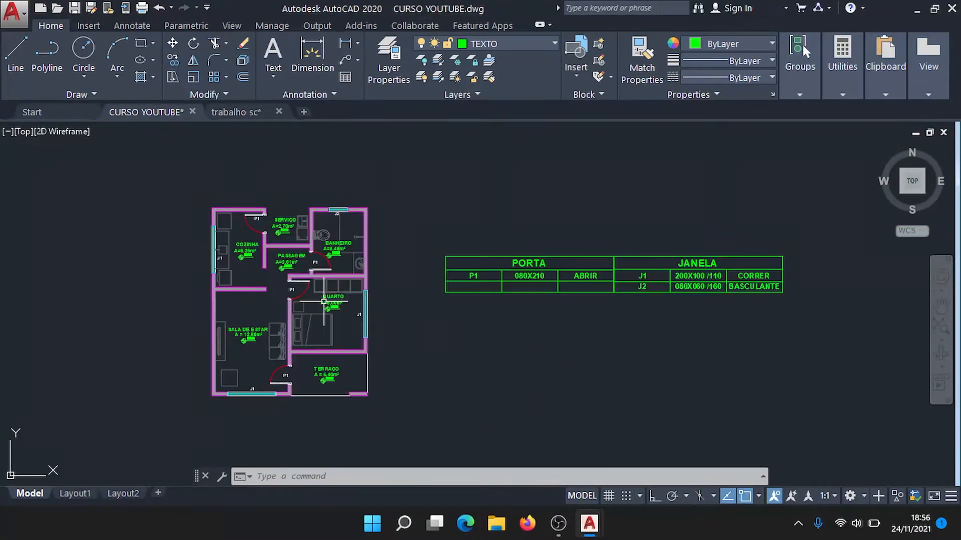
{"action": "scroll", "coordinate": [325, 296], "scroll_direction": "up", "scroll_amount": 4}
{"action": "mouse_move", "coordinate": [324, 296]}
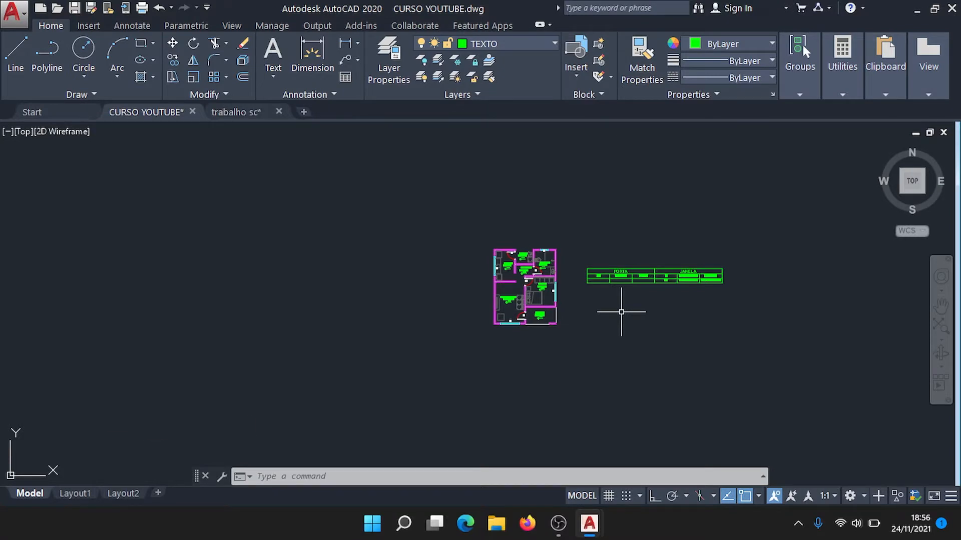
{"action": "scroll", "coordinate": [621, 312], "scroll_direction": "up", "scroll_amount": 4}
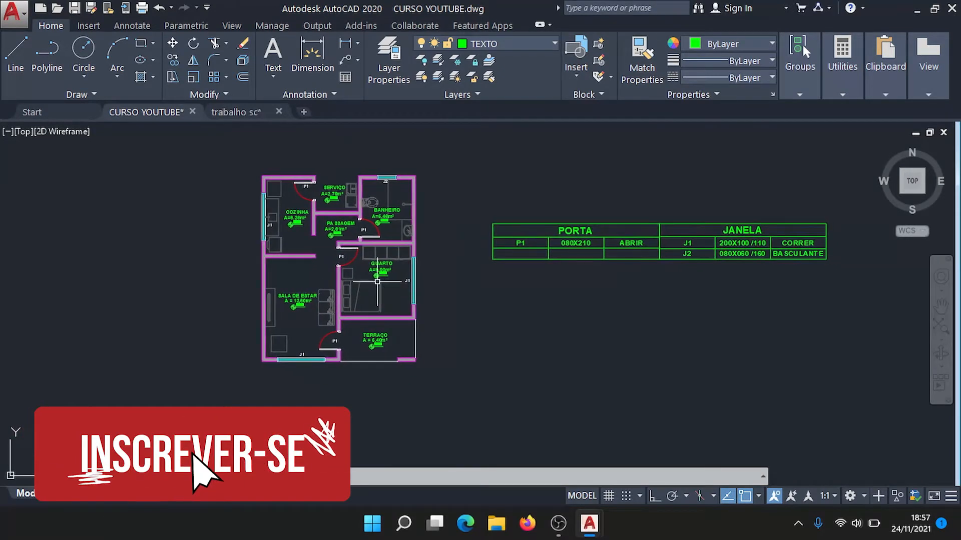
Make Defpoints the current layer and draw a line closing the SERVIÇO area's open side along the outer wall faces.
{"action": "left_click", "coordinate": [524, 40]}
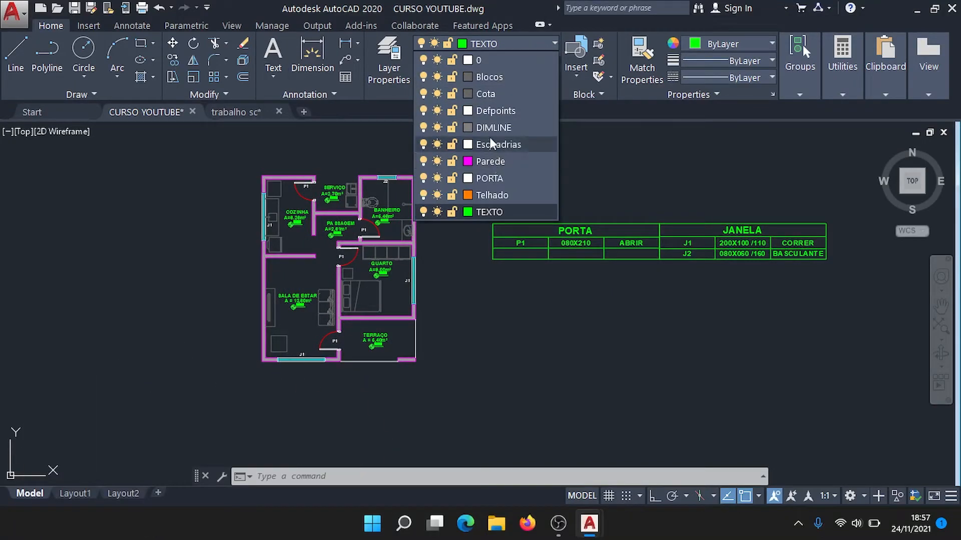
{"action": "left_click", "coordinate": [491, 115]}
{"action": "scroll", "coordinate": [342, 194], "scroll_direction": "up", "scroll_amount": 4}
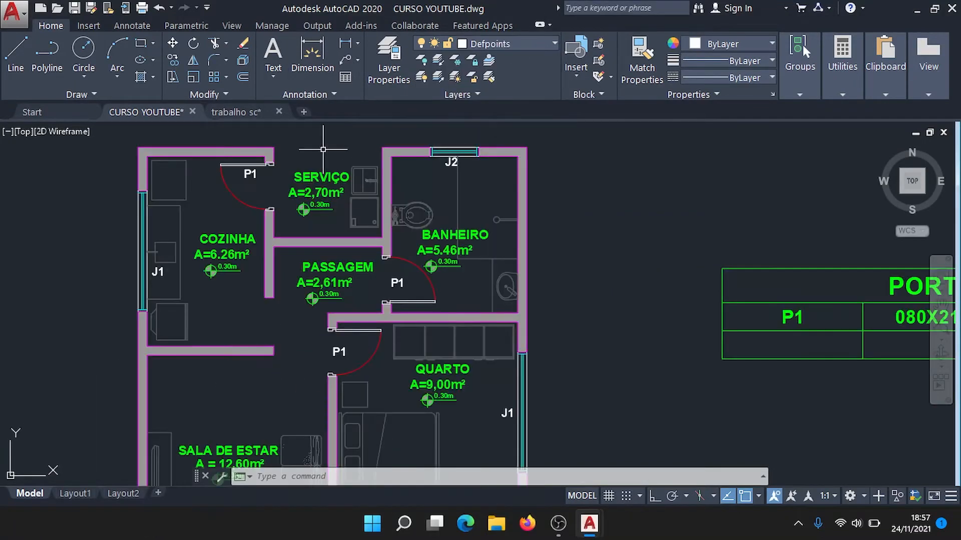
{"action": "middle_click_drag", "start_coordinate": [323, 149], "coordinate": [349, 230]}
{"action": "scroll", "coordinate": [387, 229], "scroll_direction": "up", "scroll_amount": 3}
{"action": "key", "text": "l"}
{"action": "key", "text": "Return"}
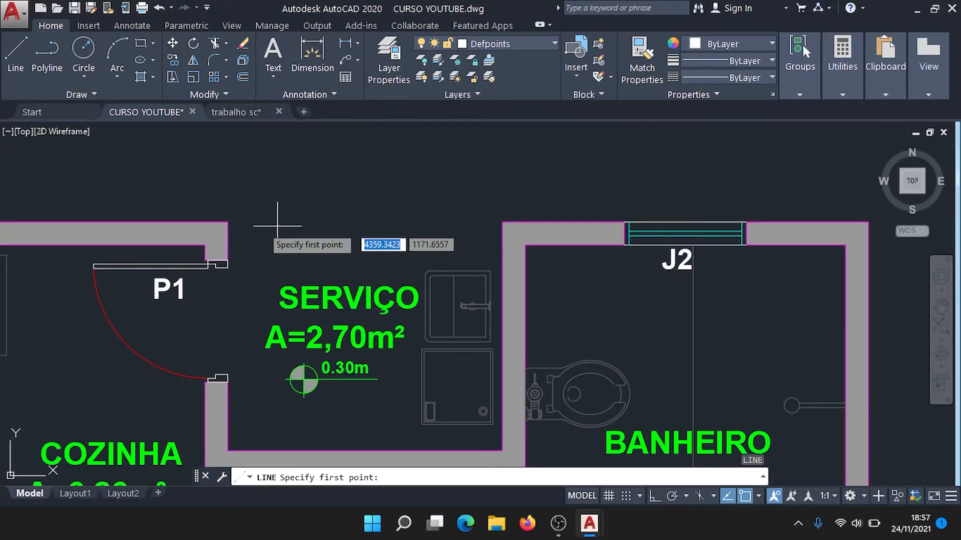
{"action": "left_click", "coordinate": [227, 222]}
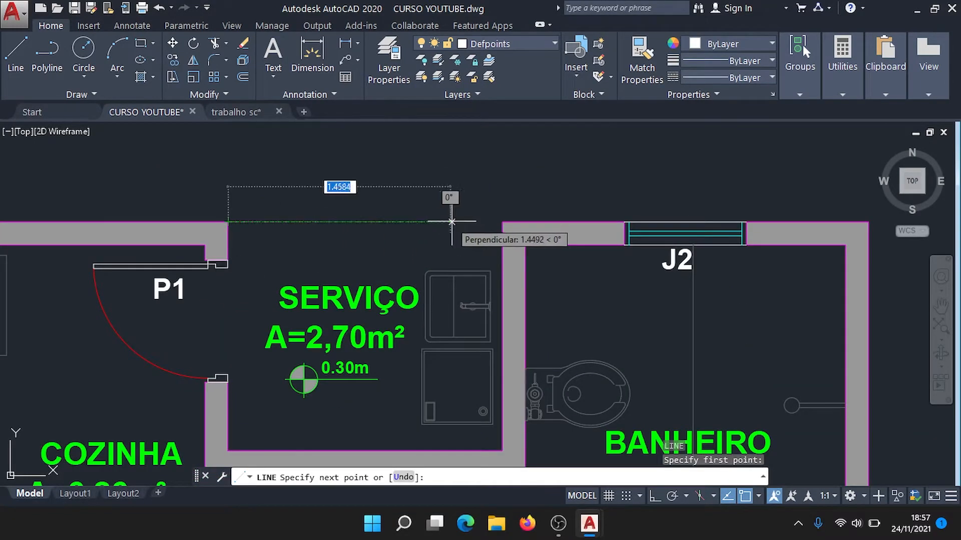
{"action": "left_click", "coordinate": [503, 221]}
{"action": "key", "text": "Escape"}
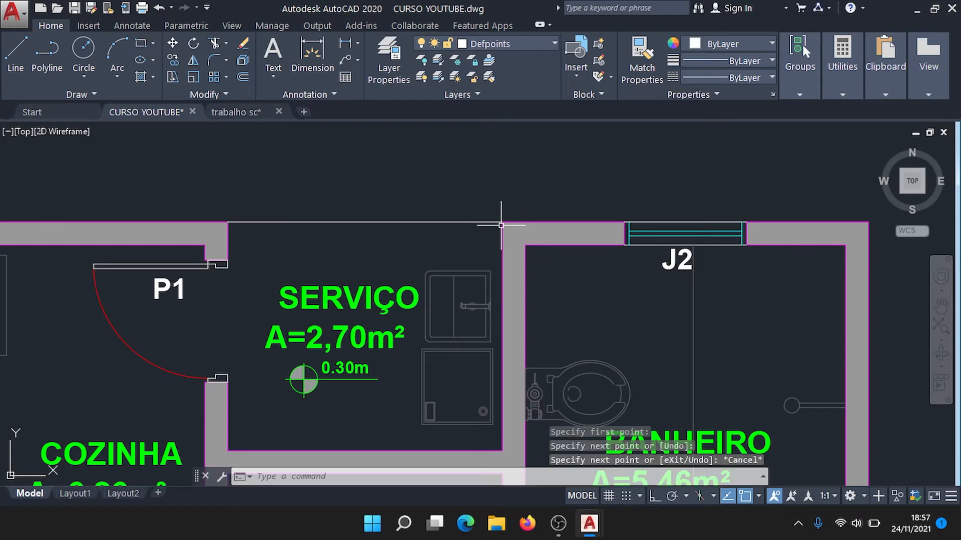
Make Telhado the current layer.
{"action": "scroll", "coordinate": [495, 230], "scroll_direction": "down", "scroll_amount": 6}
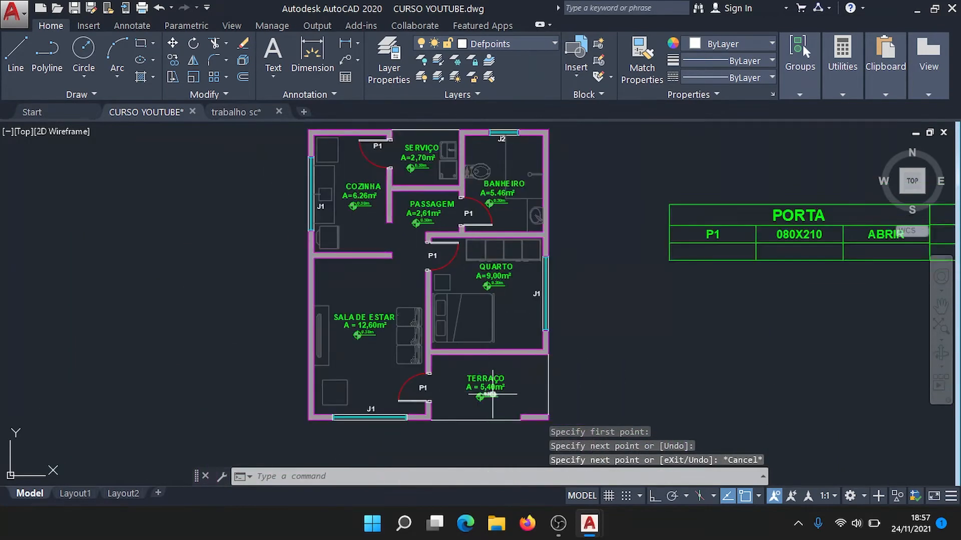
{"action": "scroll", "coordinate": [563, 378], "scroll_direction": "up", "scroll_amount": 3}
{"action": "scroll", "coordinate": [510, 384], "scroll_direction": "down", "scroll_amount": 1}
{"action": "scroll", "coordinate": [475, 139], "scroll_direction": "down", "scroll_amount": 2}
{"action": "scroll", "coordinate": [474, 139], "scroll_direction": "up", "scroll_amount": 1}
{"action": "scroll", "coordinate": [475, 139], "scroll_direction": "down", "scroll_amount": 1}
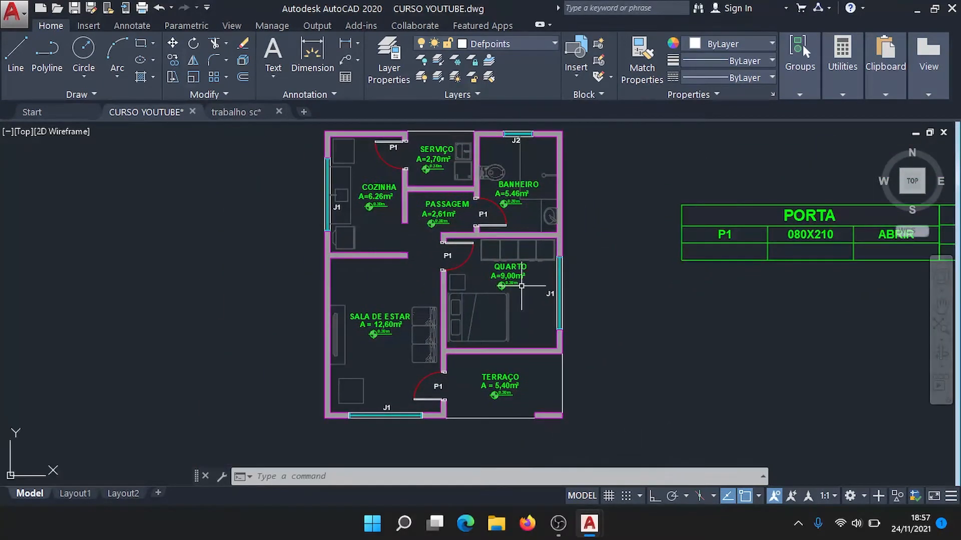
{"action": "middle_click_drag", "start_coordinate": [438, 173], "coordinate": [416, 259]}
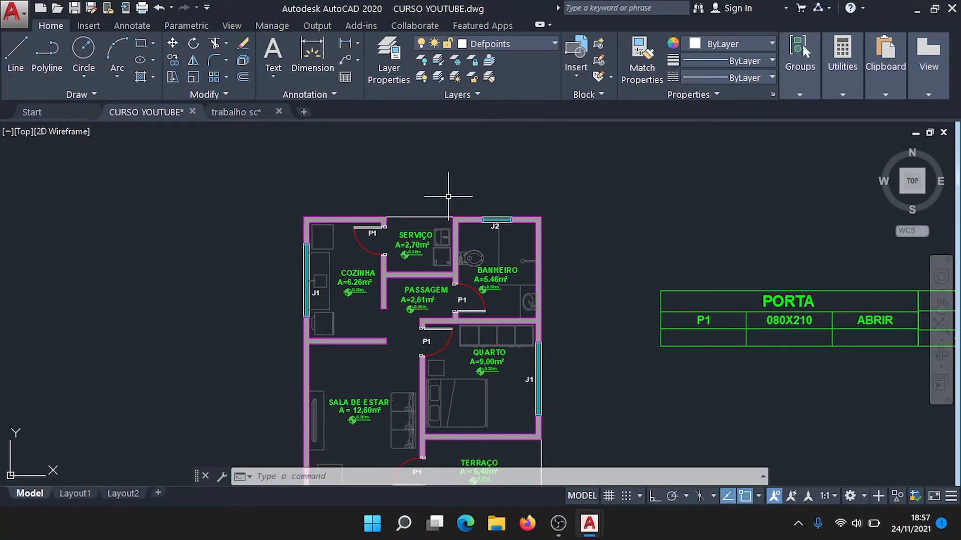
{"action": "left_click", "coordinate": [543, 40]}
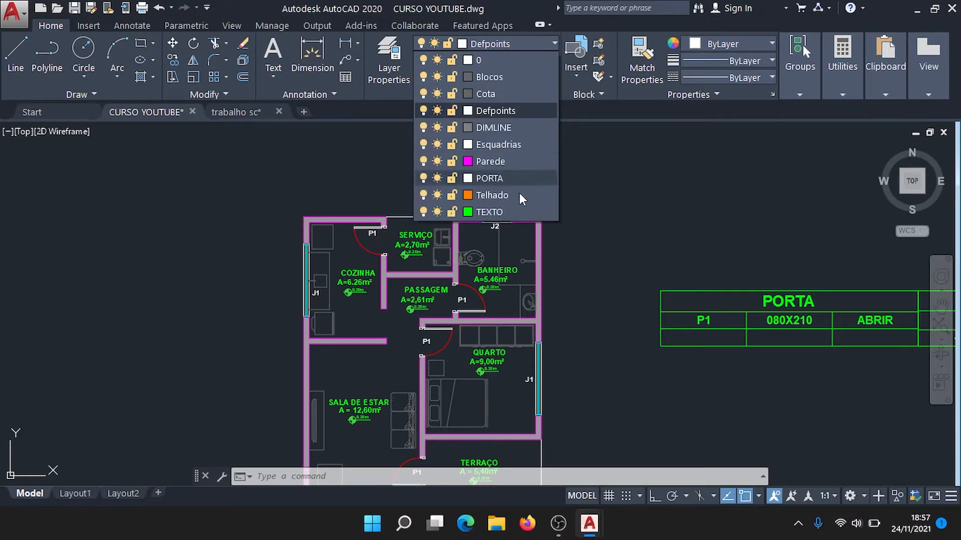
{"action": "left_click", "coordinate": [489, 196]}
Draw a rectangle around the house from the kitchen's outer wall corner to the diagonally opposite outer corner of the terrace.
{"action": "scroll", "coordinate": [450, 195], "scroll_direction": "down", "scroll_amount": 3}
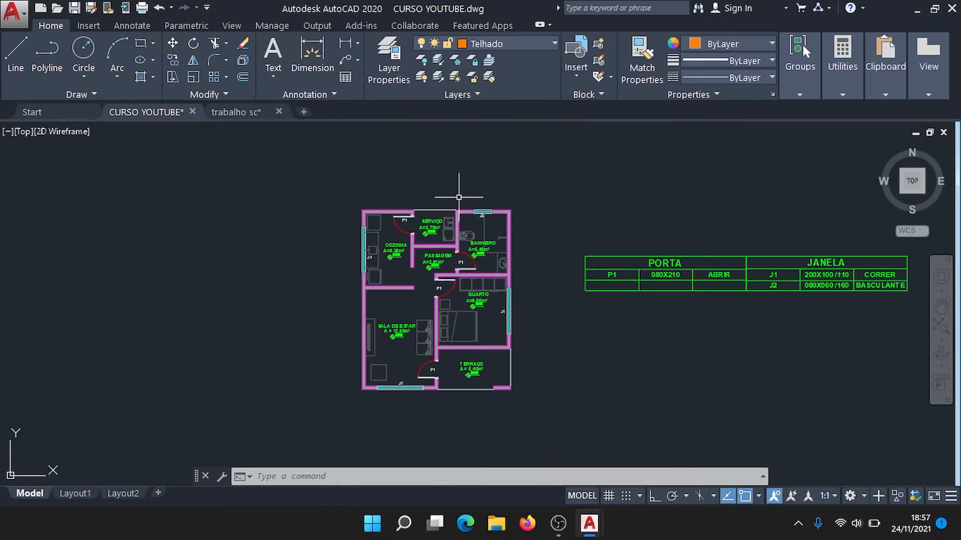
{"action": "type", "text": "REC"}
{"action": "key", "text": "Return"}
{"action": "scroll", "coordinate": [345, 188], "scroll_direction": "up", "scroll_amount": 6}
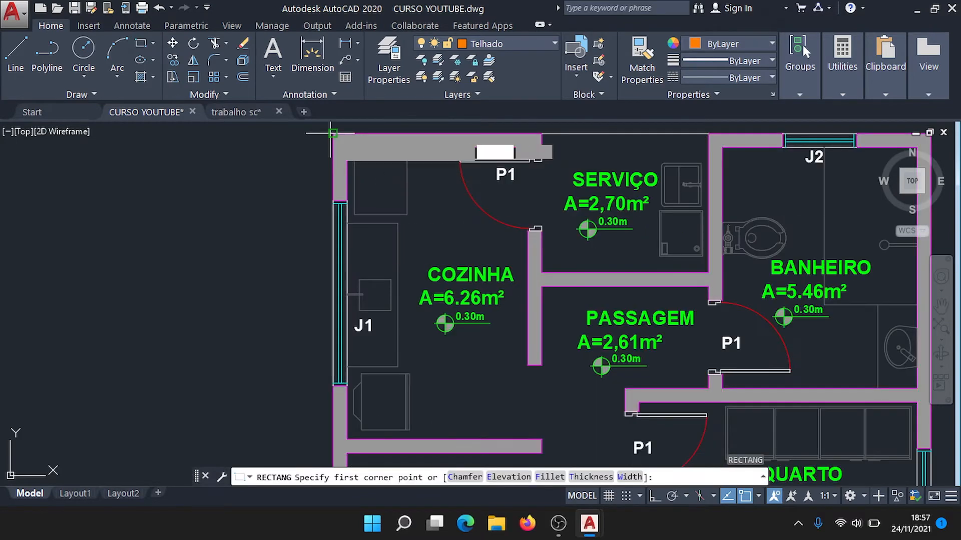
{"action": "left_click", "coordinate": [332, 133]}
{"action": "scroll", "coordinate": [472, 329], "scroll_direction": "down", "scroll_amount": 4}
{"action": "scroll", "coordinate": [380, 165], "scroll_direction": "up", "scroll_amount": 5}
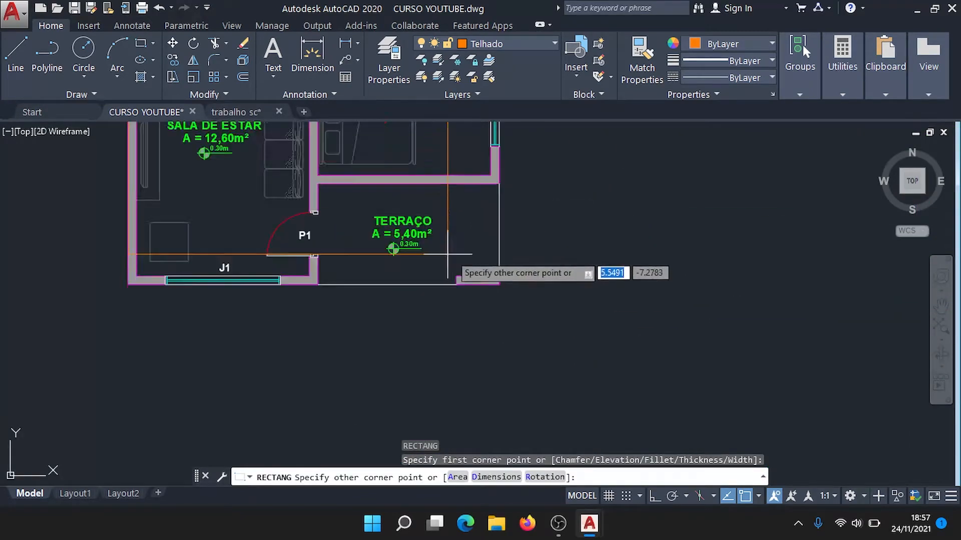
{"action": "scroll", "coordinate": [448, 254], "scroll_direction": "up", "scroll_amount": 2}
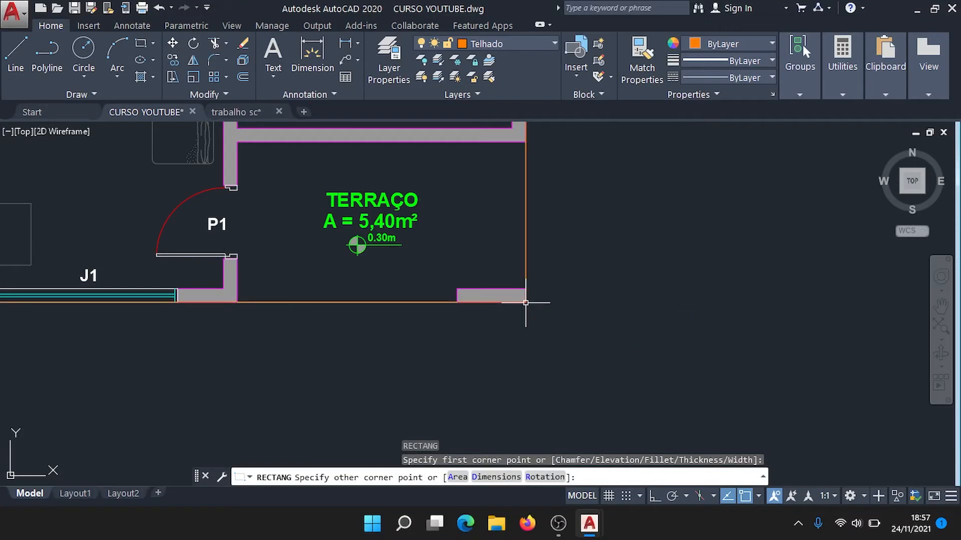
{"action": "key", "text": "Escape"}
{"action": "scroll", "coordinate": [520, 295], "scroll_direction": "down", "scroll_amount": 3}
{"action": "middle_click_drag", "start_coordinate": [509, 280], "coordinate": [490, 433]}
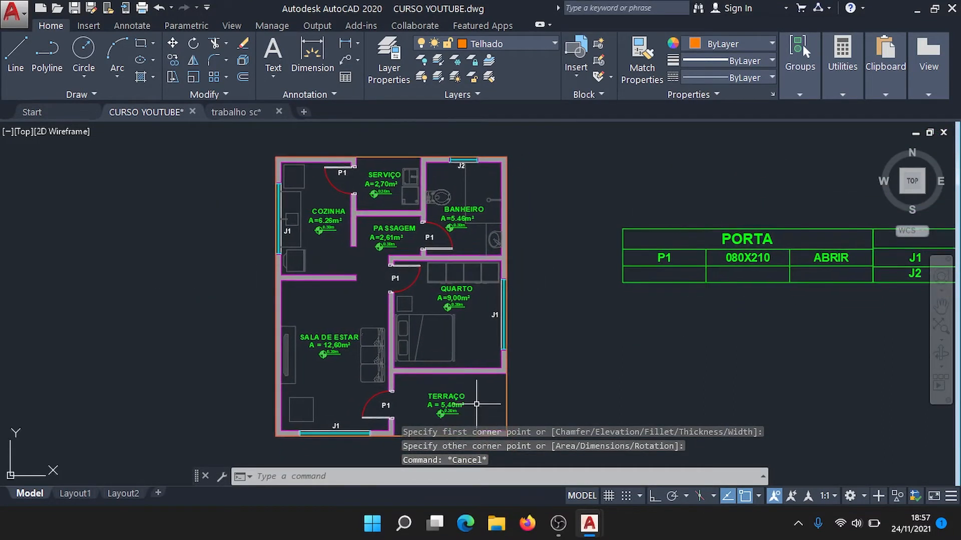
Offset the rectangle around the house outward by 0.8 to form the roof overhang outline.
{"action": "scroll", "coordinate": [379, 161], "scroll_direction": "up", "scroll_amount": 4}
{"action": "middle_click_drag", "start_coordinate": [379, 161], "coordinate": [387, 242]}
{"action": "left_click", "coordinate": [390, 238]}
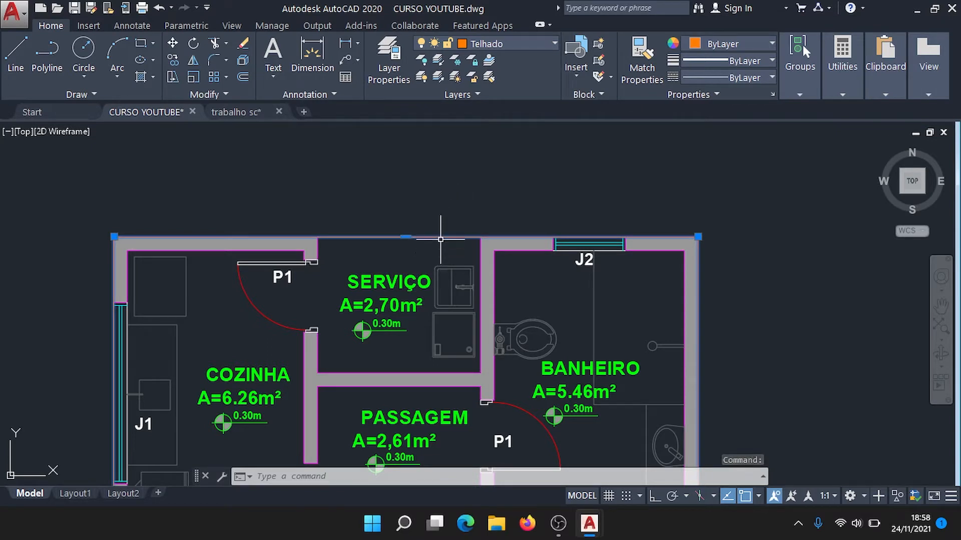
{"action": "type", "text": "o"}
{"action": "key", "text": "Return"}
{"action": "type", "text": ".9"}
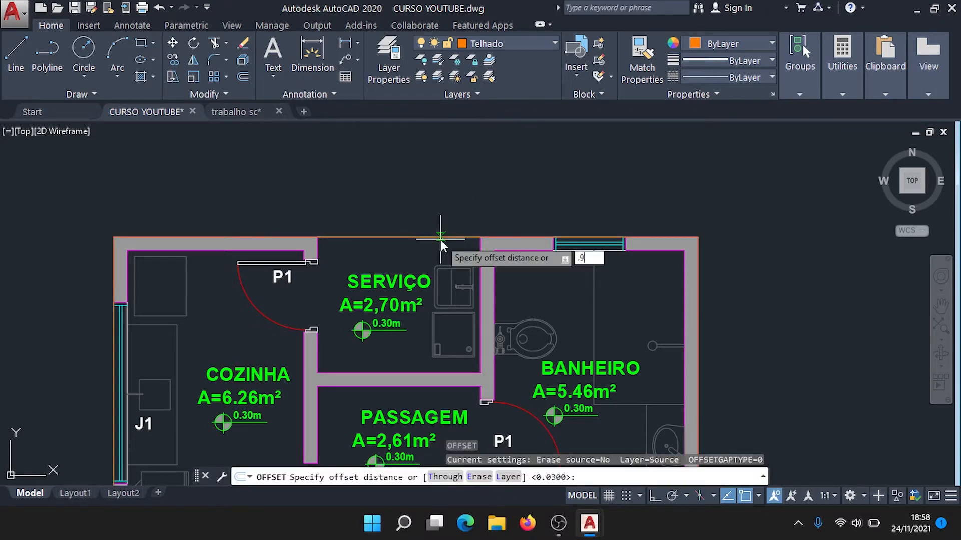
{"action": "key", "text": "BackSpace"}
{"action": "type", "text": "8"}
{"action": "key", "text": "Return"}
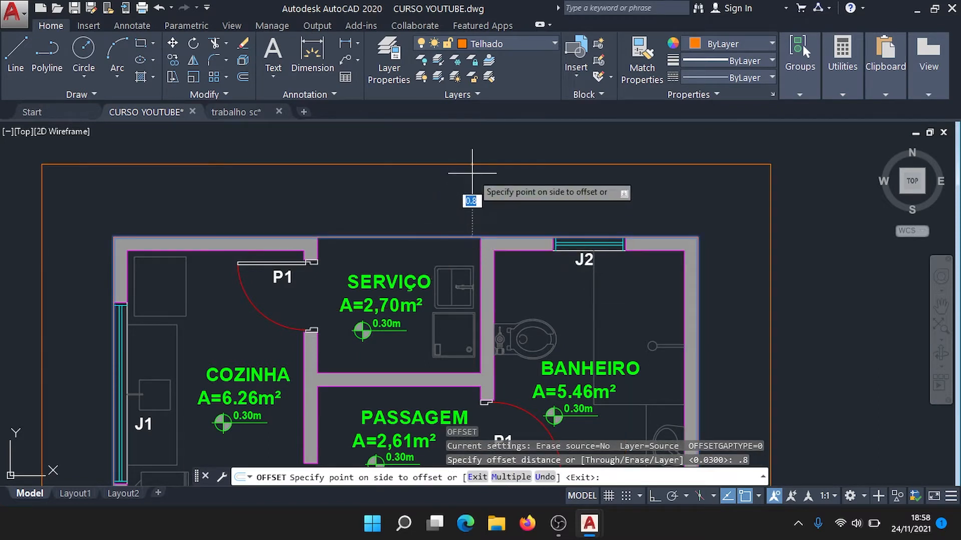
{"action": "left_click", "coordinate": [472, 173]}
{"action": "key", "text": "Escape"}
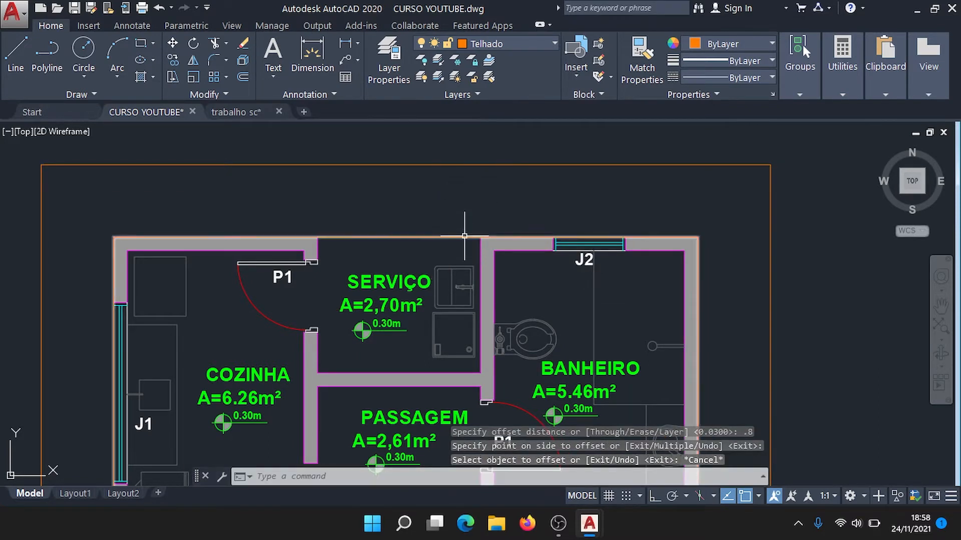
Delete the original rectangle on the outer wall faces, keeping the offset roof outline.
{"action": "left_click", "coordinate": [465, 235]}
{"action": "middle_click_drag", "start_coordinate": [464, 232], "coordinate": [423, 204]}
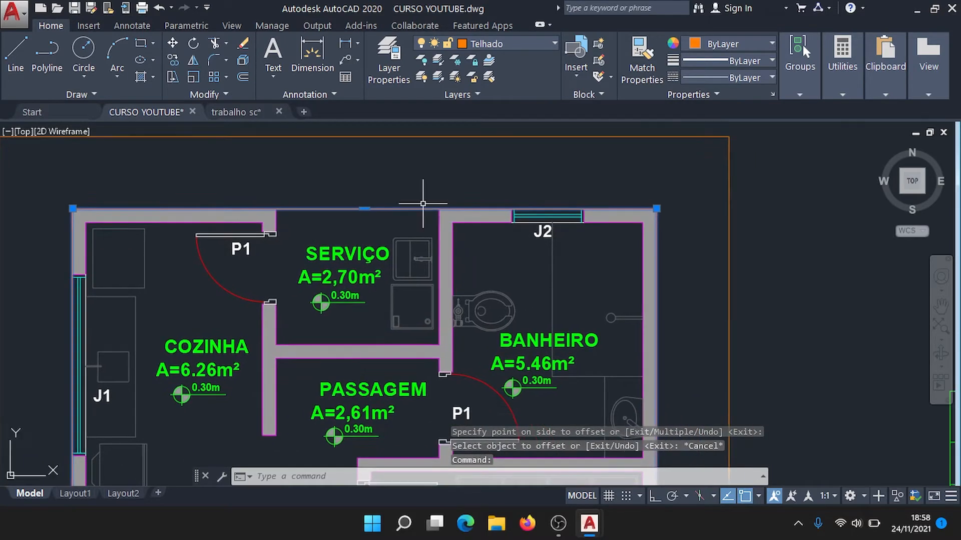
{"action": "key", "text": "Delete"}
{"action": "scroll", "coordinate": [504, 261], "scroll_direction": "down", "scroll_amount": 6}
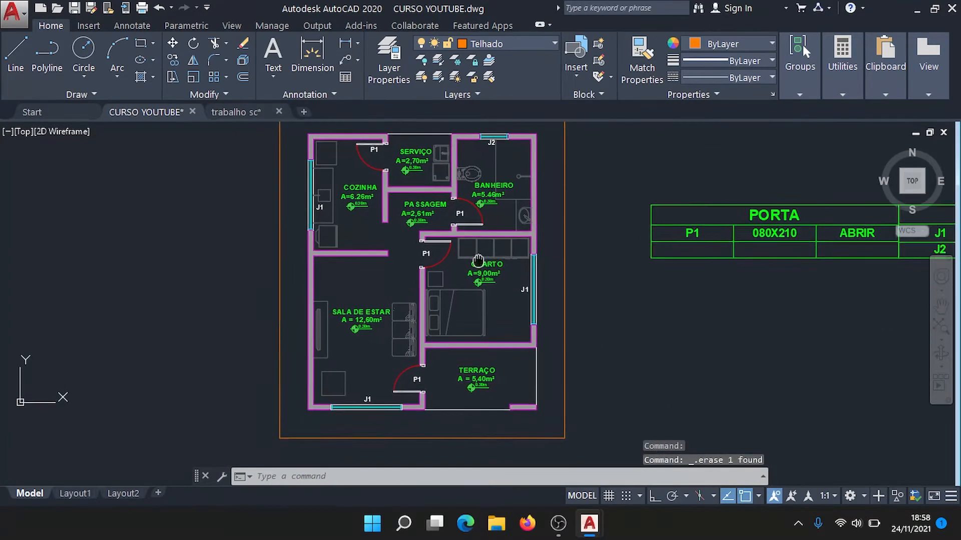
{"action": "middle_click_drag", "start_coordinate": [505, 261], "coordinate": [458, 284]}
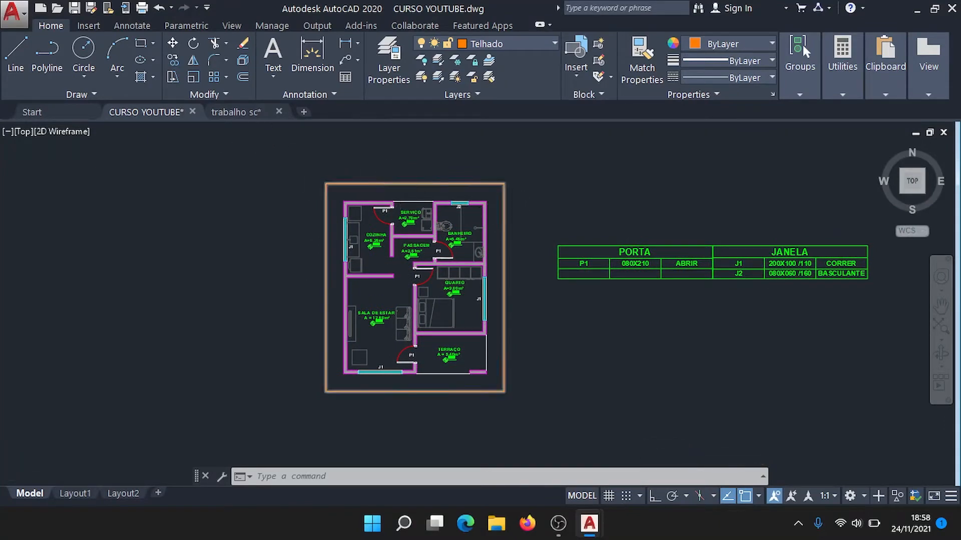
Set the roof outline's linetype to ACAD_ISO02W100.
{"action": "scroll", "coordinate": [405, 184], "scroll_direction": "up", "scroll_amount": 2}
{"action": "left_click", "coordinate": [431, 183]}
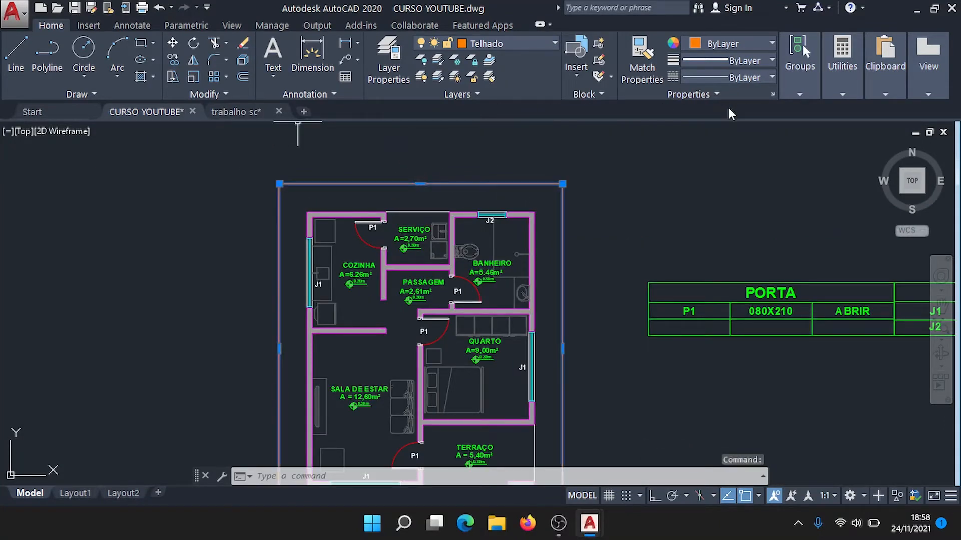
{"action": "left_click", "coordinate": [752, 81]}
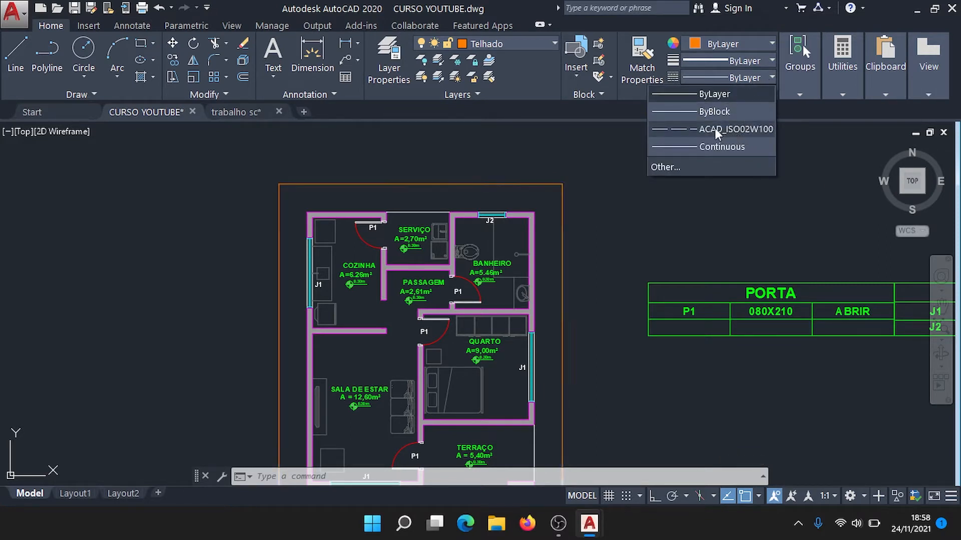
{"action": "key", "text": "Escape"}
{"action": "key", "text": "Escape"}
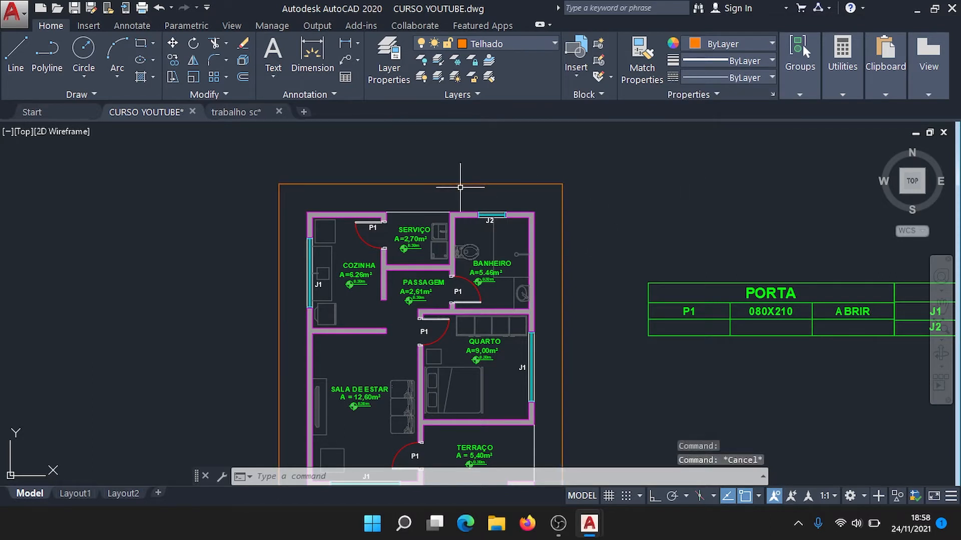
{"action": "left_click", "coordinate": [535, 184]}
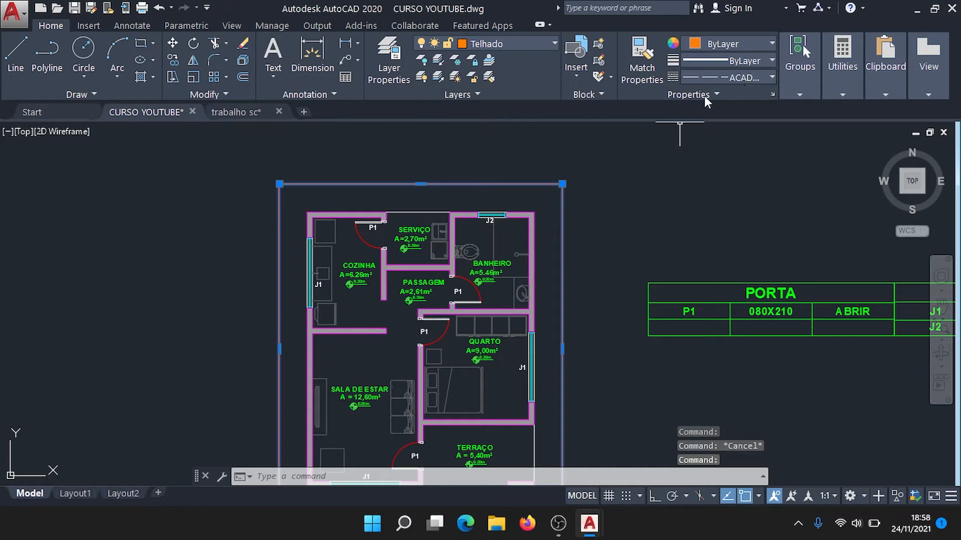
{"action": "key", "text": "Escape"}
{"action": "scroll", "coordinate": [619, 316], "scroll_direction": "down", "scroll_amount": 2}
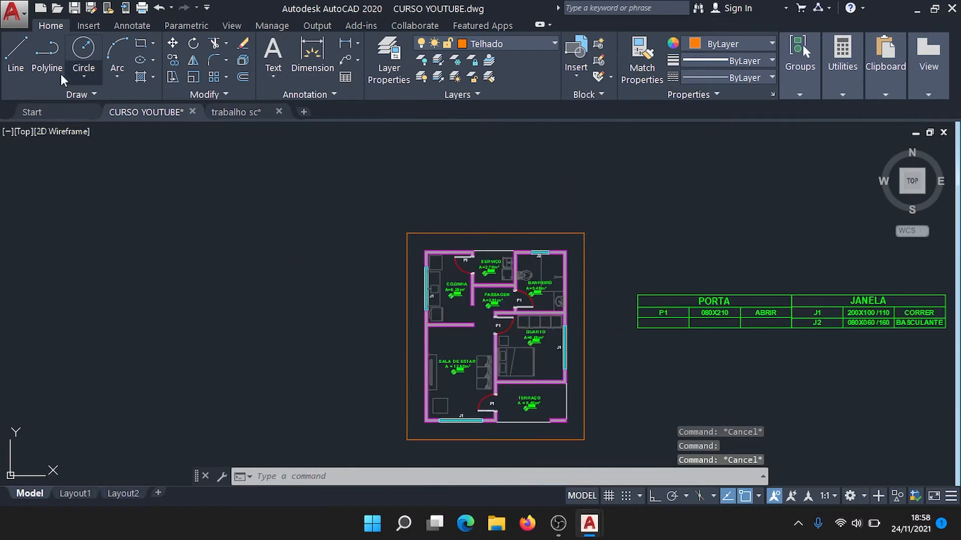
Switch to the trabalho sc drawing and examine the A and B section markers around its floor plan.
{"action": "left_click", "coordinate": [214, 110]}
{"action": "mouse_move", "coordinate": [544, 165]}
{"action": "middle_mouse_down"}
{"action": "mouse_move", "coordinate": [482, 211]}
{"action": "mouse_move", "coordinate": [504, 254]}
{"action": "mouse_move", "coordinate": [561, 206]}
{"action": "middle_mouse_up"}
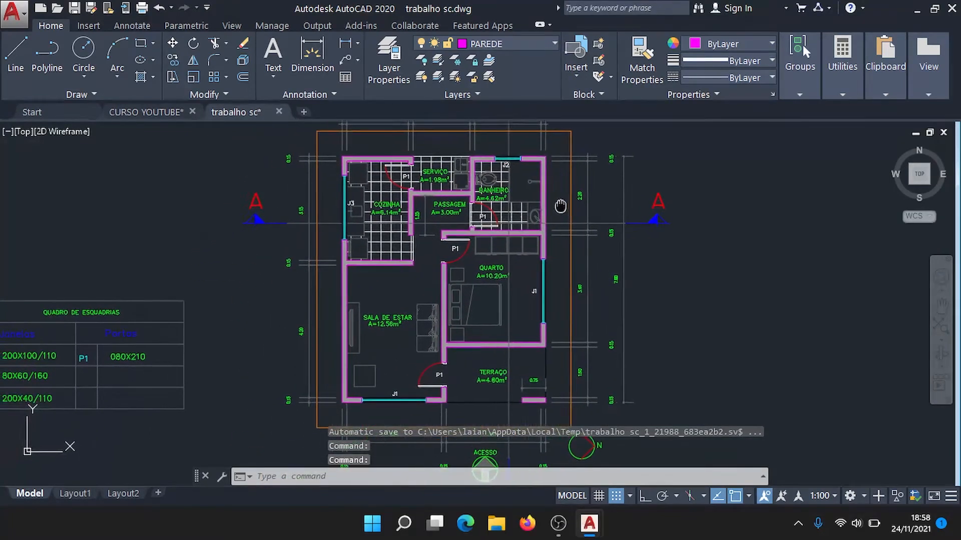
{"action": "scroll", "coordinate": [242, 221], "scroll_direction": "up", "scroll_amount": 2}
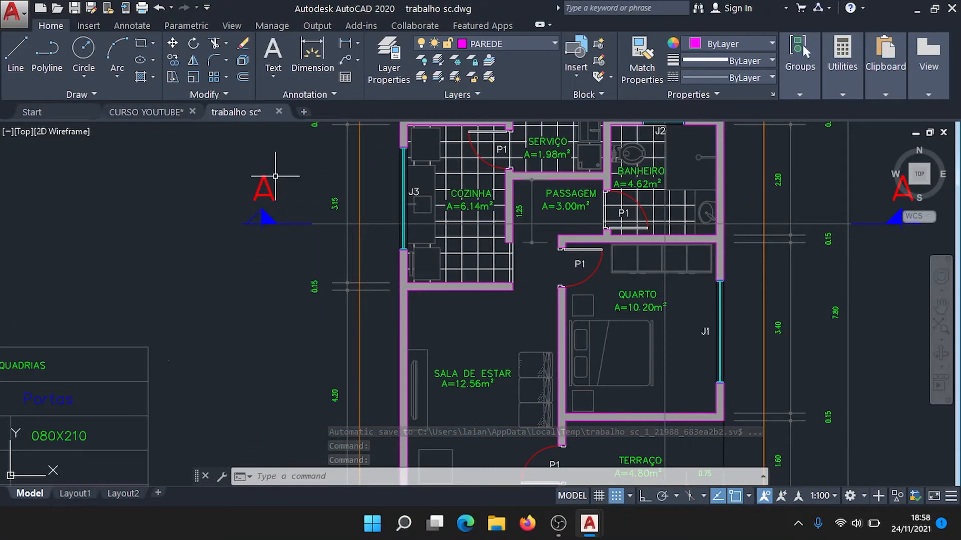
{"action": "middle_click_drag", "start_coordinate": [826, 257], "coordinate": [689, 393]}
{"action": "middle_click_drag", "start_coordinate": [527, 194], "coordinate": [508, 287]}
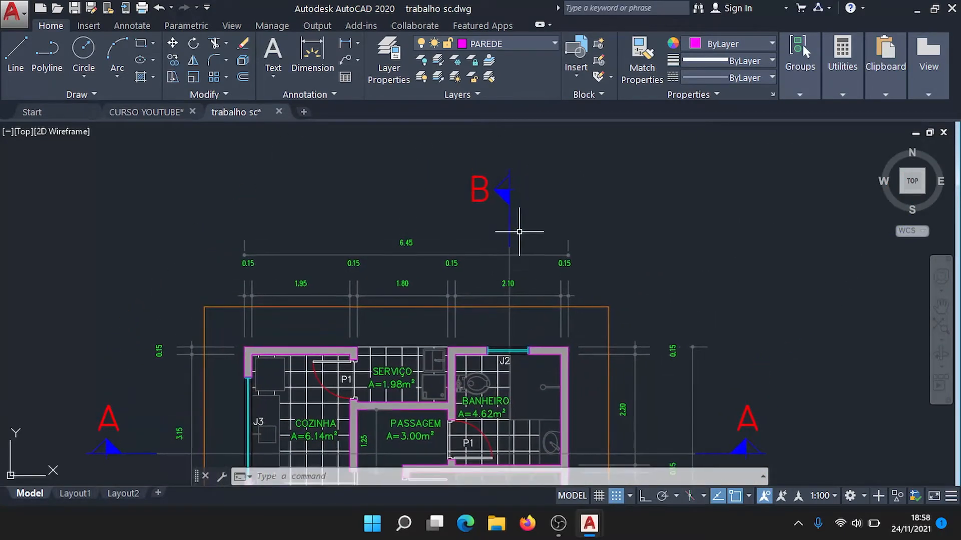
{"action": "middle_click_drag", "start_coordinate": [516, 435], "coordinate": [513, 149]}
{"action": "middle_click_drag", "start_coordinate": [539, 342], "coordinate": [542, 170]}
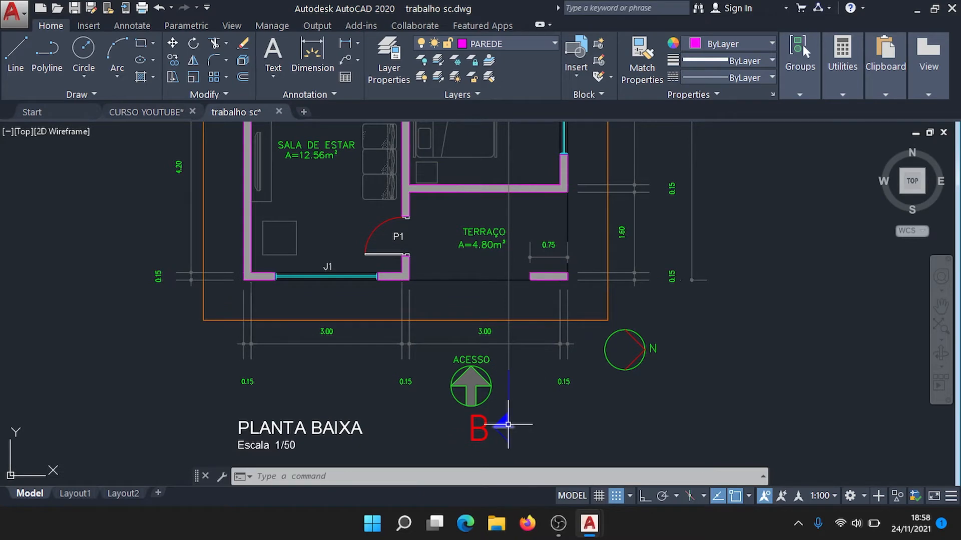
{"action": "scroll", "coordinate": [504, 424], "scroll_direction": "up", "scroll_amount": 4}
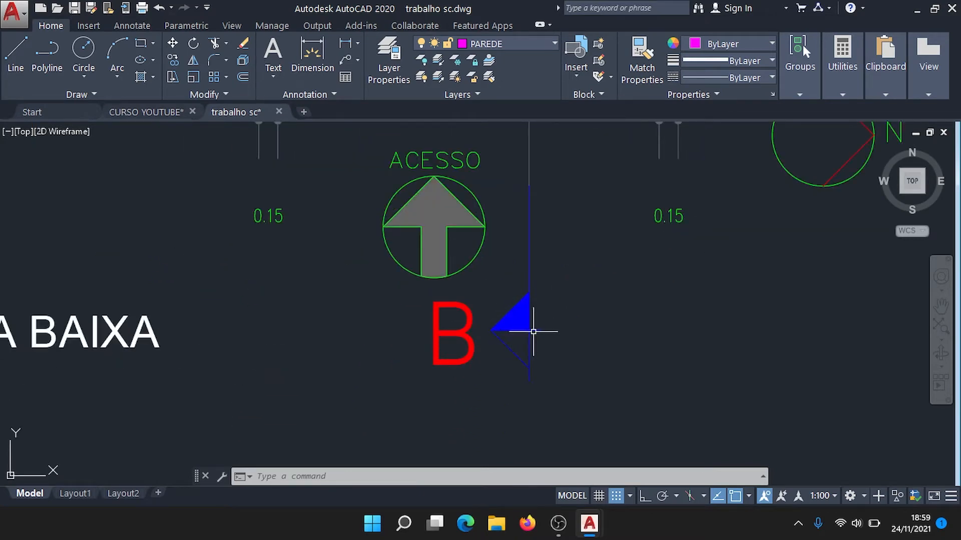
Switch to the CURSO YOUTUBE drawing and draw a short horizontal baseline outside the roof outline, west of the kitchen.
{"action": "left_click", "coordinate": [152, 111]}
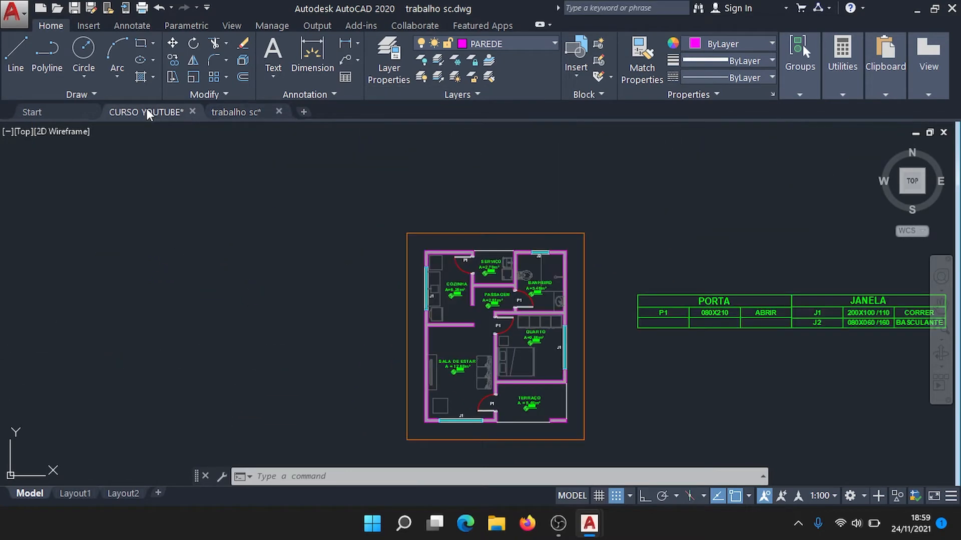
{"action": "middle_click_drag", "start_coordinate": [415, 340], "coordinate": [332, 291]}
{"action": "scroll", "coordinate": [318, 270], "scroll_direction": "up", "scroll_amount": 2}
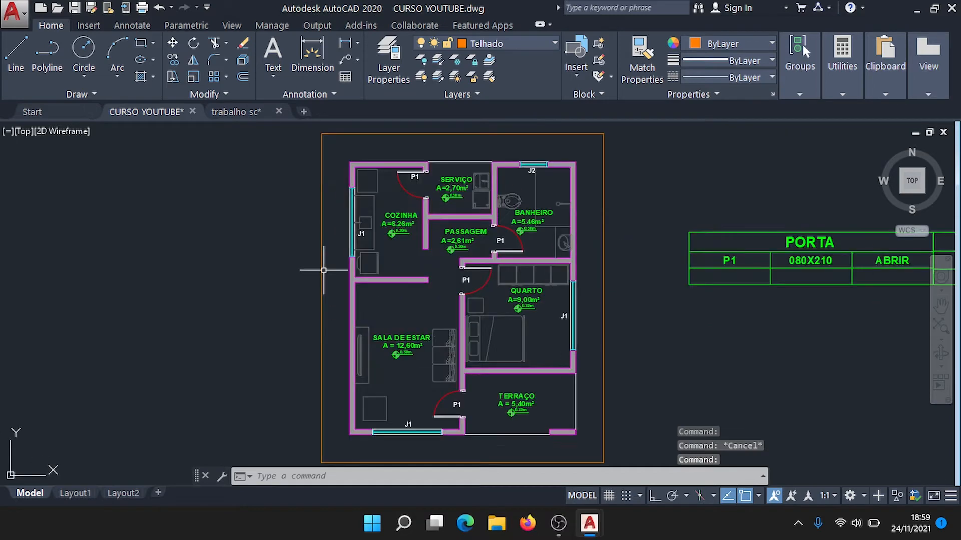
{"action": "key", "text": "Return"}
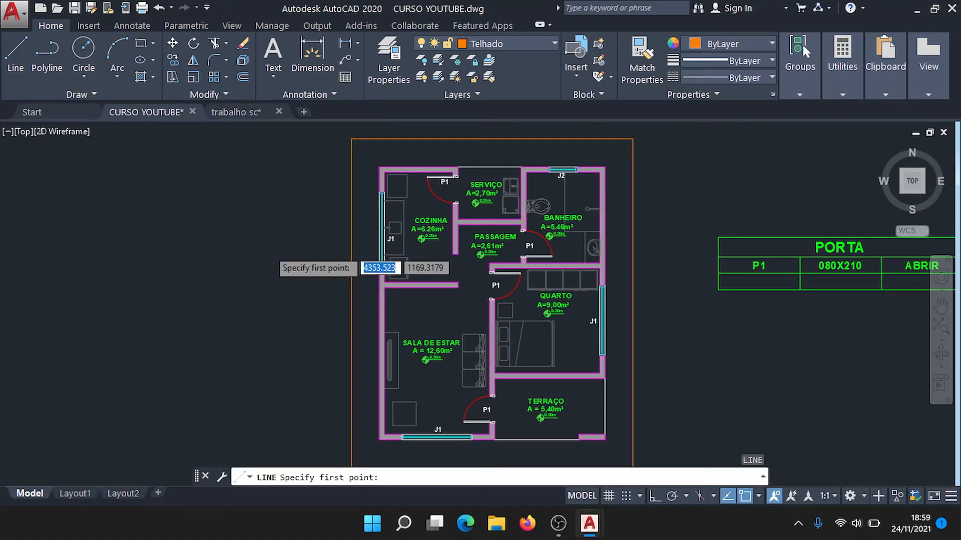
{"action": "scroll", "coordinate": [268, 267], "scroll_direction": "up", "scroll_amount": 3}
{"action": "left_click", "coordinate": [232, 267]}
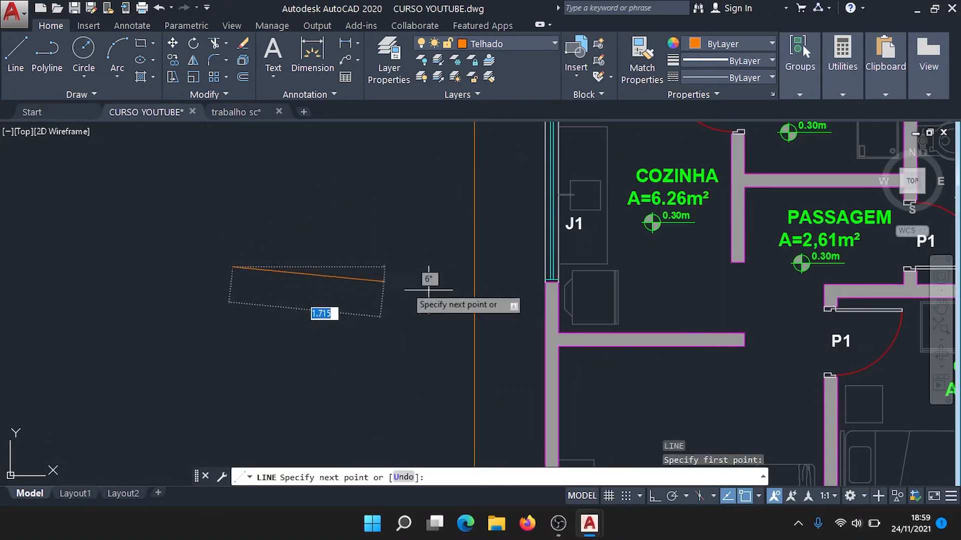
{"action": "left_click", "coordinate": [653, 496]}
{"action": "left_click", "coordinate": [316, 263]}
{"action": "key", "text": "Escape"}
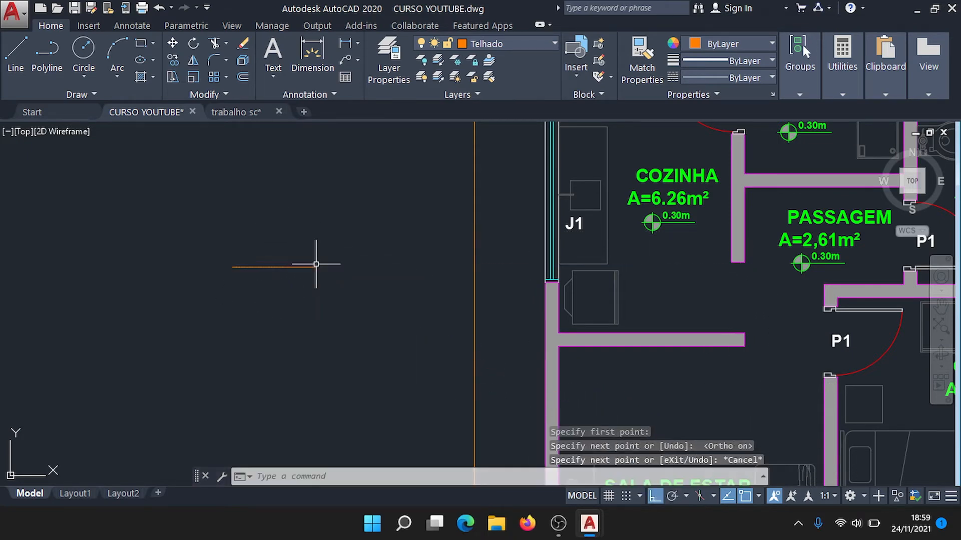
Draw a line about 0.46 long rising at 30° from near the left end of the baseline.
{"action": "scroll", "coordinate": [325, 263], "scroll_direction": "up", "scroll_amount": 5}
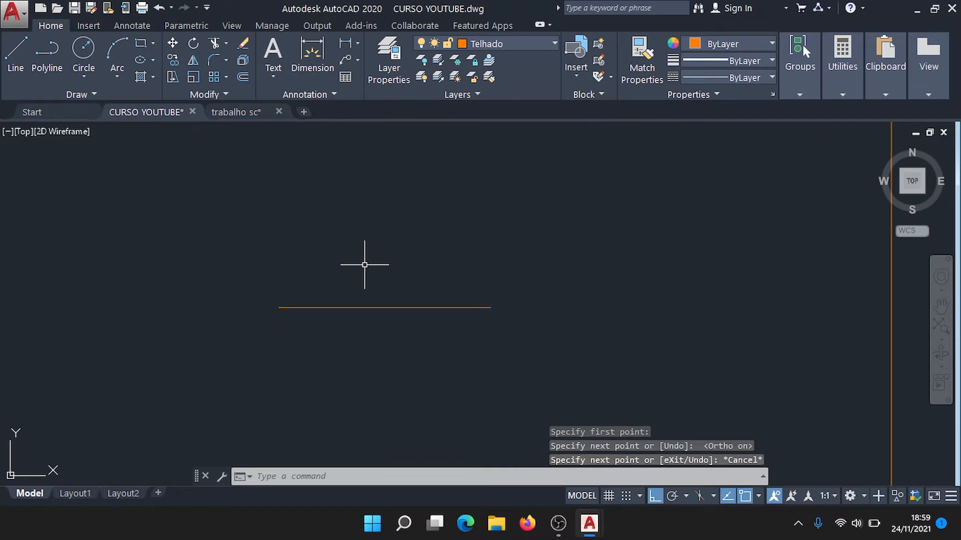
{"action": "key", "text": "space"}
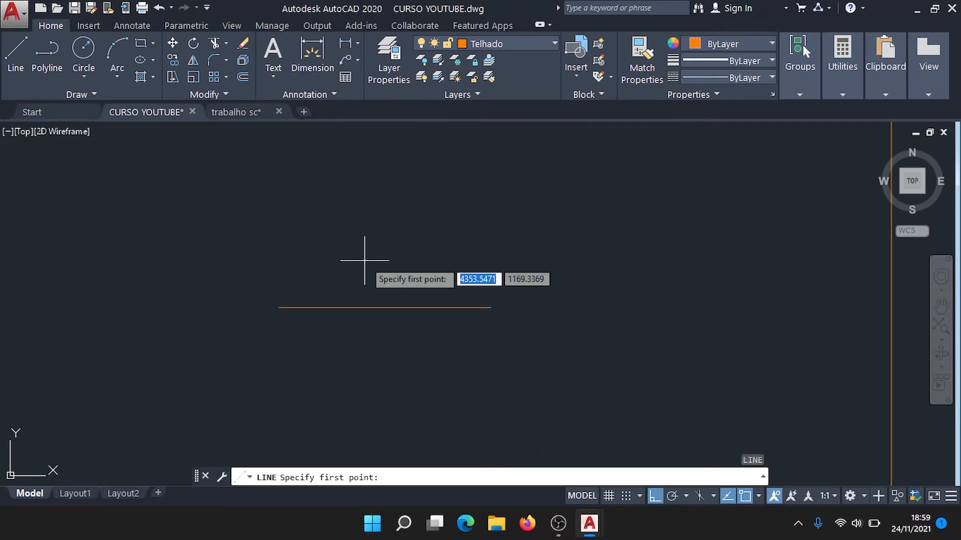
{"action": "left_click", "coordinate": [294, 307]}
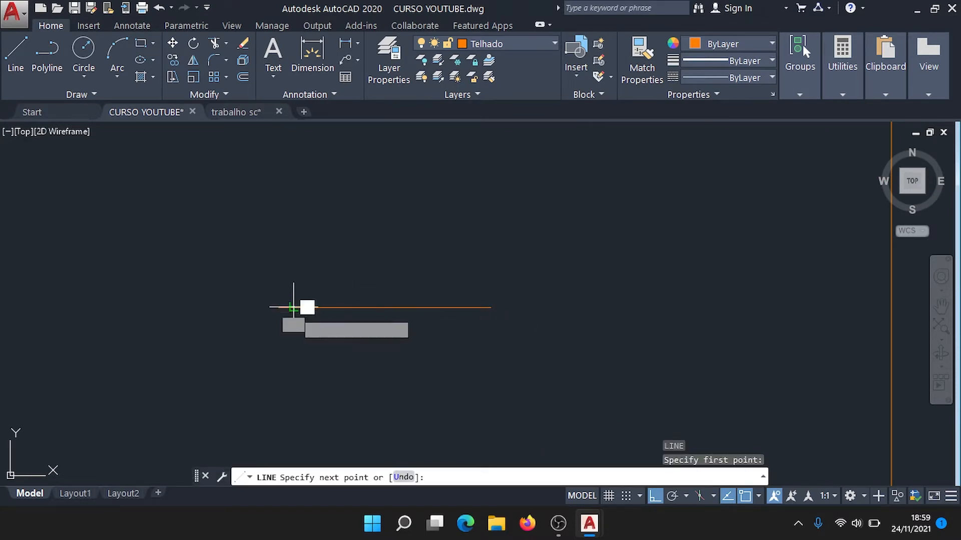
{"action": "left_click", "coordinate": [653, 496]}
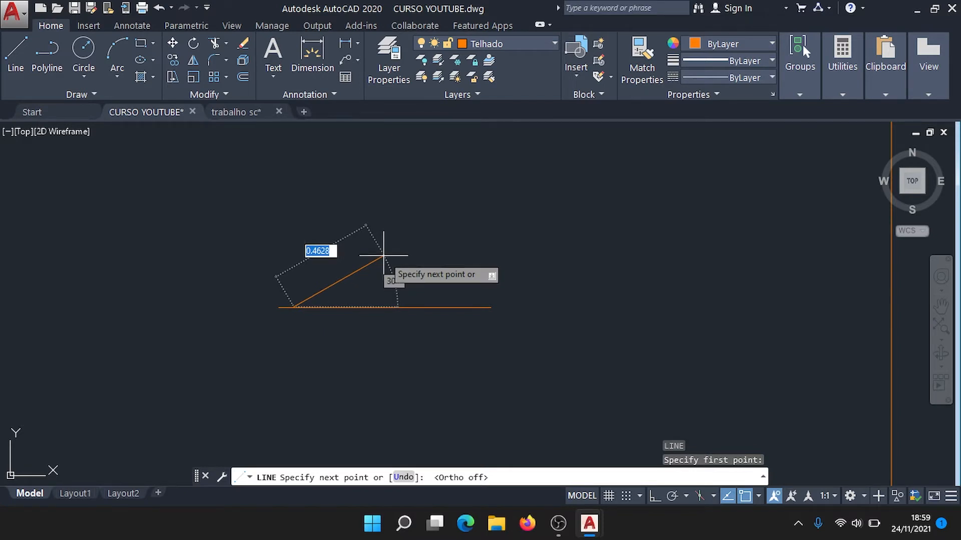
{"action": "left_click", "coordinate": [383, 255]}
{"action": "key", "text": "Escape"}
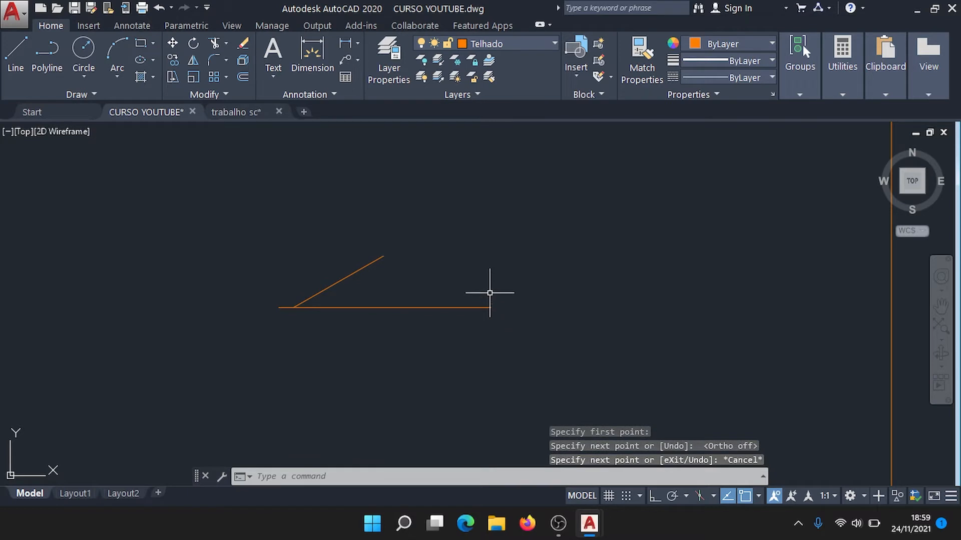
Draw a trial line of length 1 at 30° from near the baseline's right end and delete it.
{"action": "type", "text": "L"}
{"action": "key", "text": "Return"}
{"action": "left_click", "coordinate": [472, 306]}
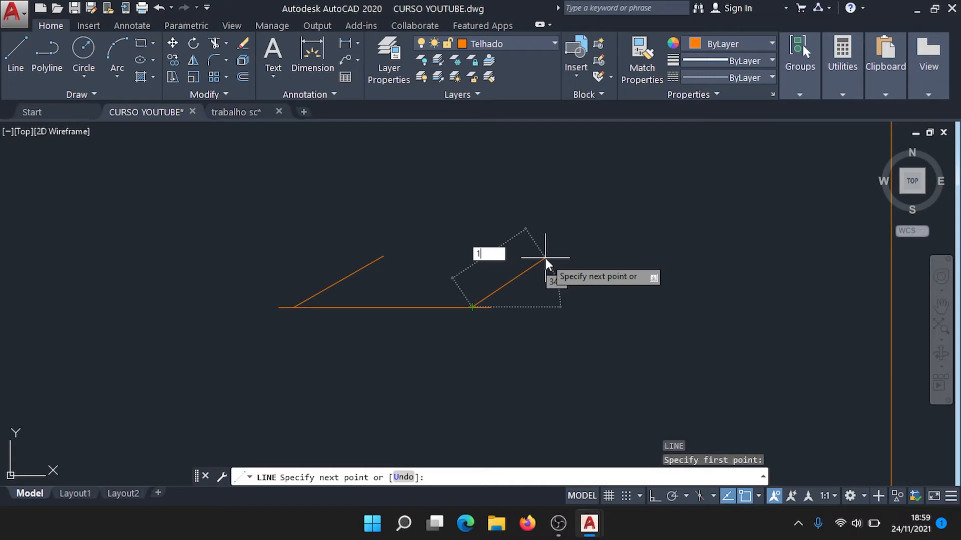
{"action": "key", "text": "Tab"}
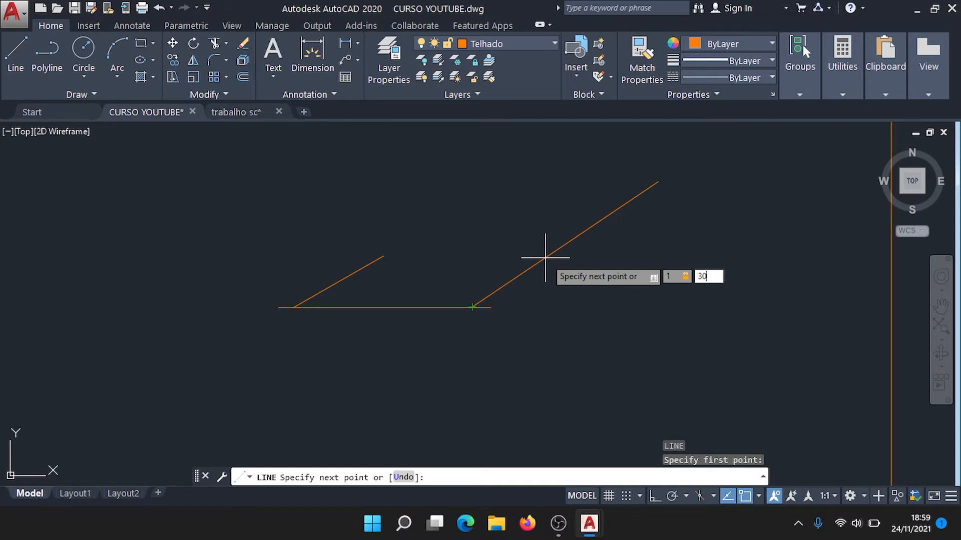
{"action": "key", "text": "Return"}
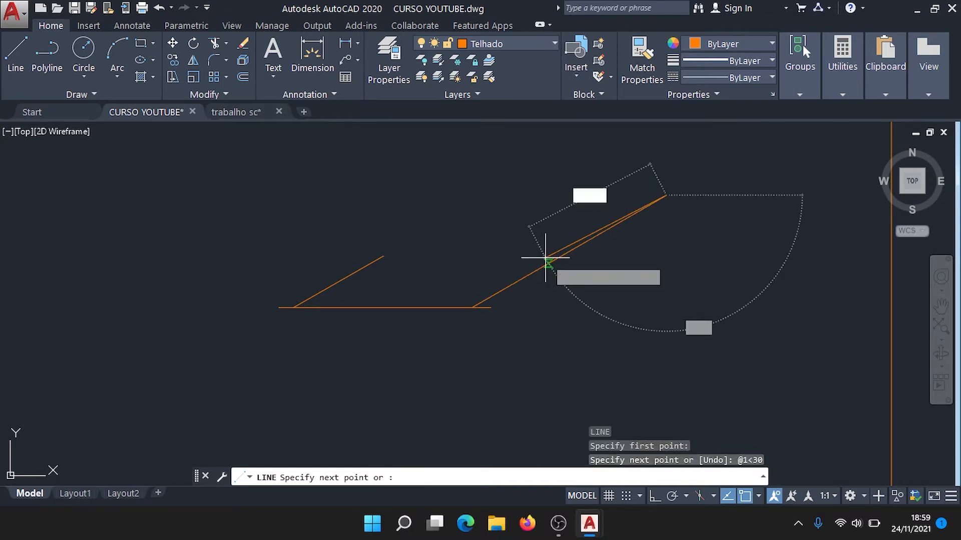
{"action": "key", "text": "Escape"}
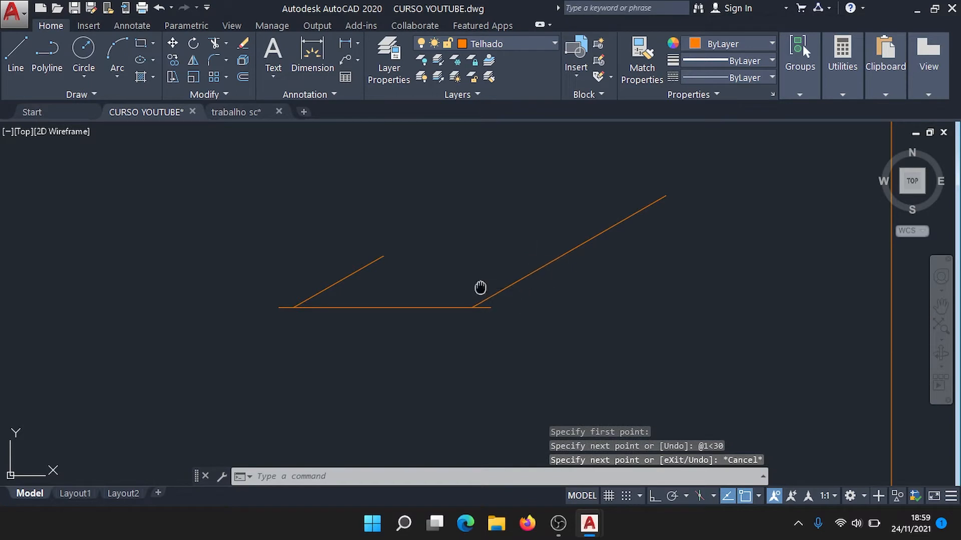
{"action": "middle_click_drag", "start_coordinate": [480, 288], "coordinate": [528, 263]}
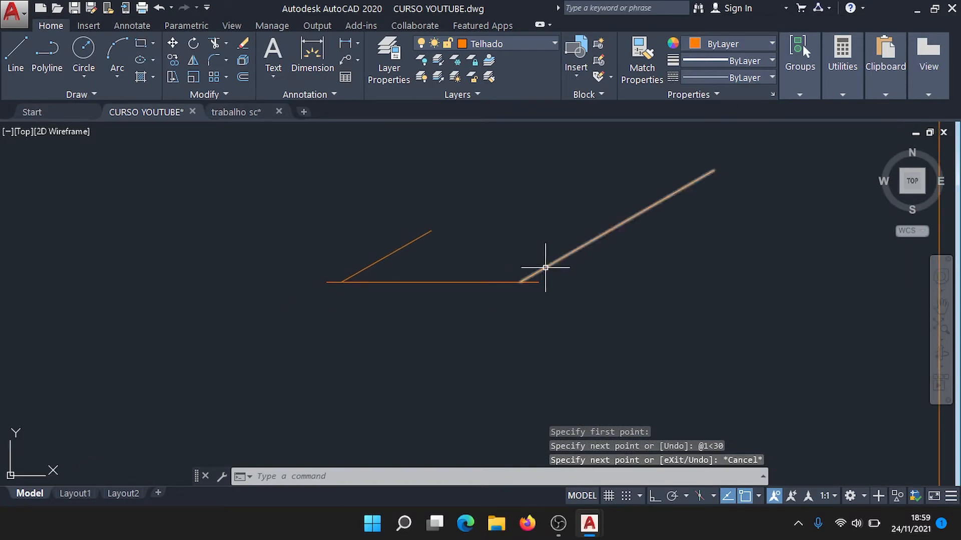
{"action": "left_click", "coordinate": [617, 226]}
{"action": "key", "text": "Delete"}
Mirror the slanted line about a vertical axis through its upper end, keeping the original, to form the marker triangle.
{"action": "scroll", "coordinate": [418, 248], "scroll_direction": "up", "scroll_amount": 2}
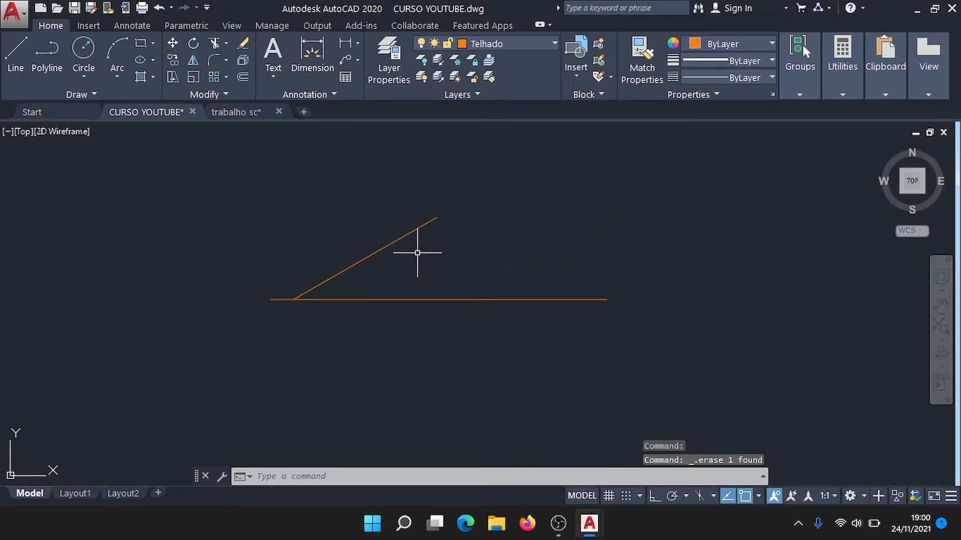
{"action": "left_click", "coordinate": [468, 258]}
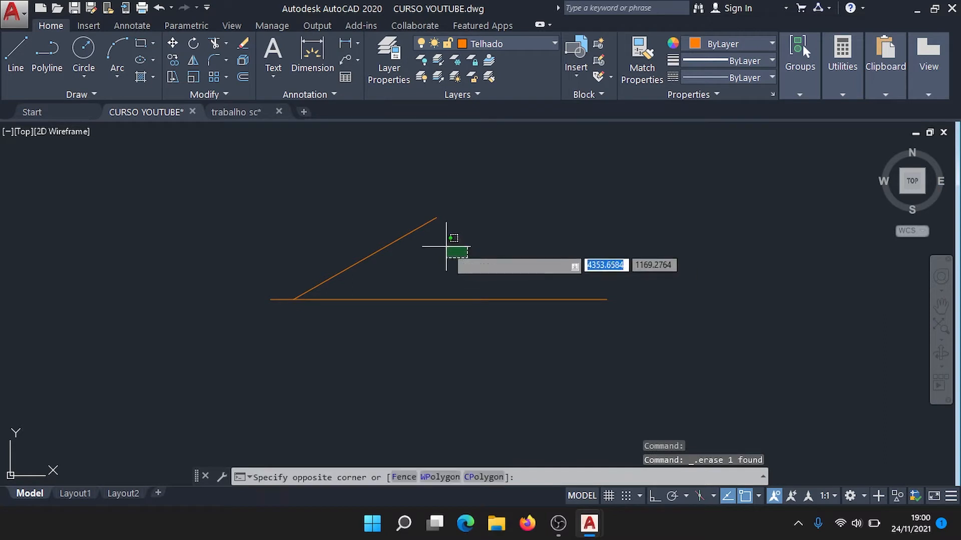
{"action": "left_click", "coordinate": [388, 182]}
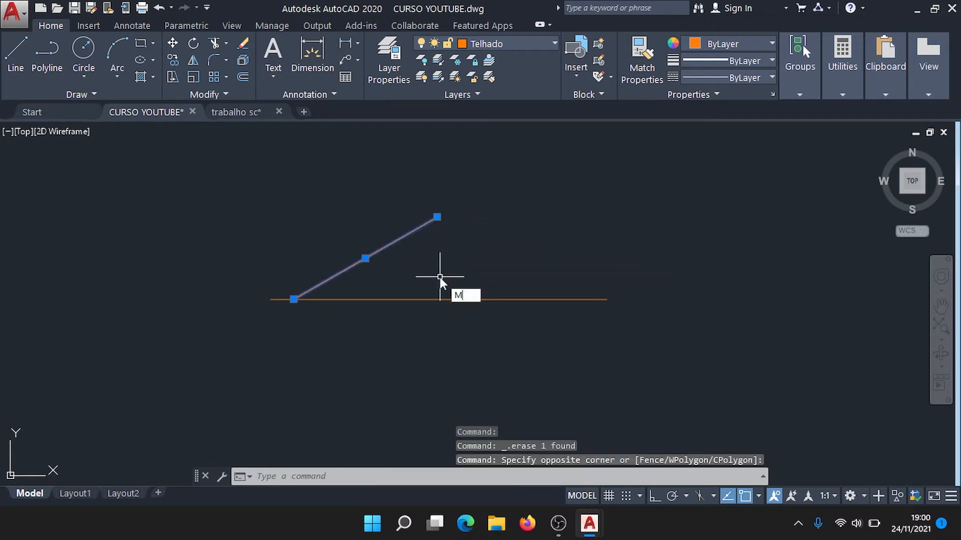
{"action": "key", "text": "Return"}
{"action": "left_click", "coordinate": [437, 217]}
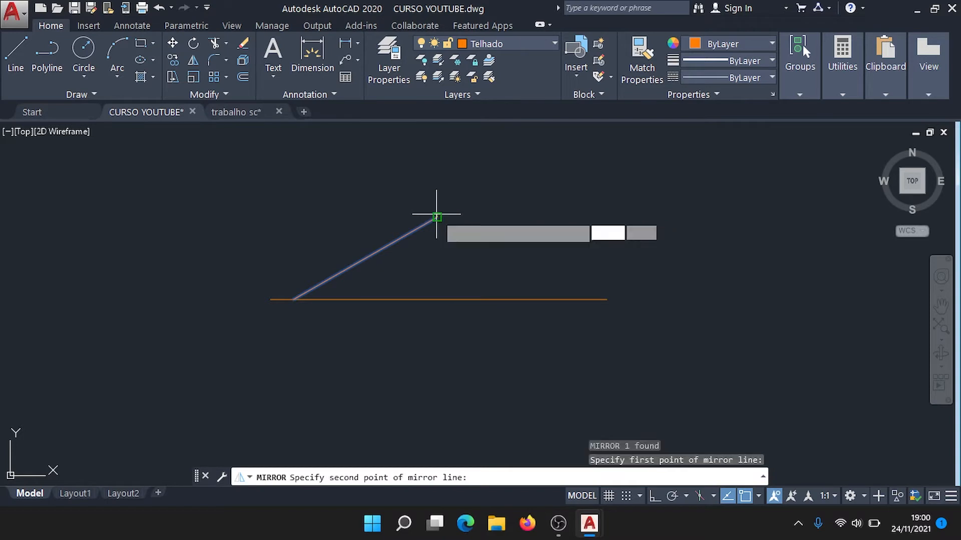
{"action": "left_click", "coordinate": [434, 302]}
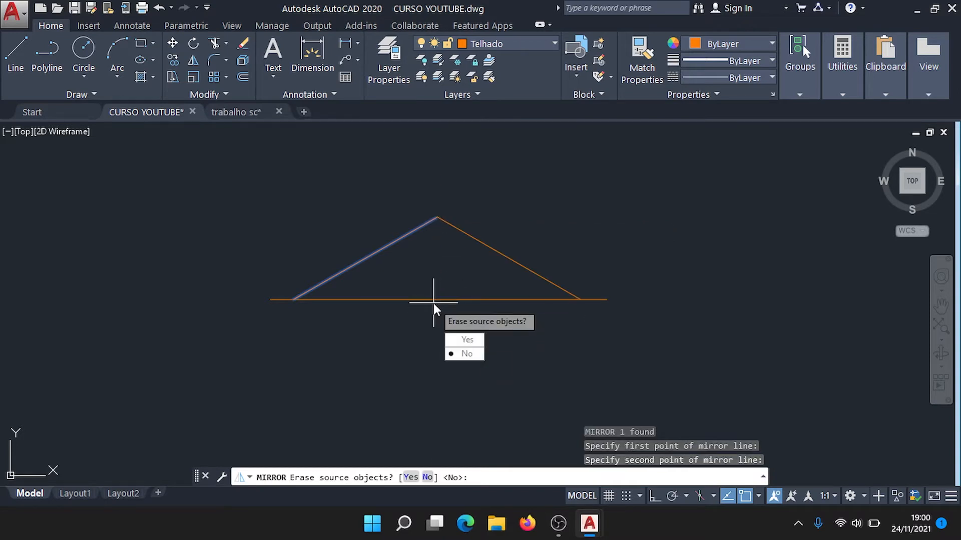
{"action": "left_click", "coordinate": [465, 354]}
Draw a vertical line from the triangle's apex straight down to the baseline.
{"action": "scroll", "coordinate": [452, 280], "scroll_direction": "down", "scroll_amount": 8}
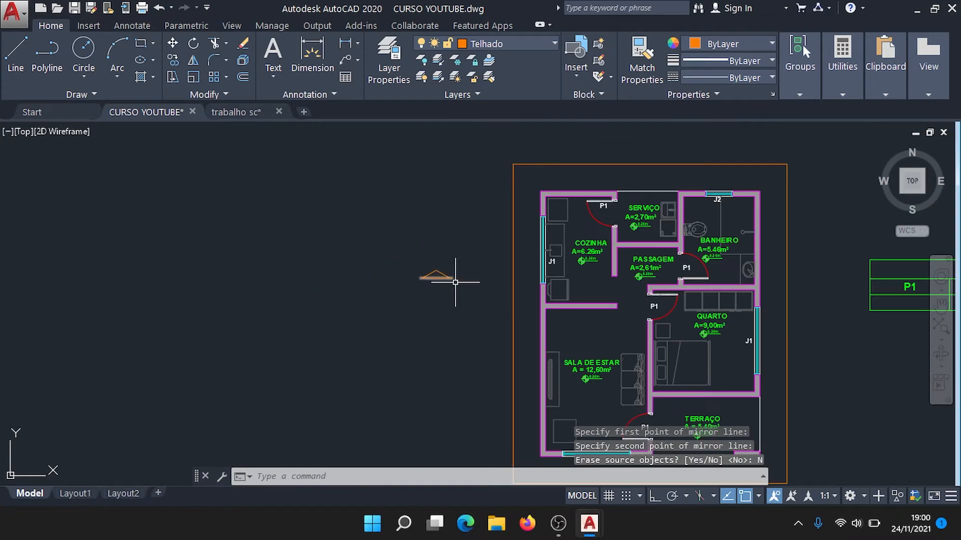
{"action": "scroll", "coordinate": [439, 284], "scroll_direction": "up", "scroll_amount": 8}
{"action": "type", "text": "l"}
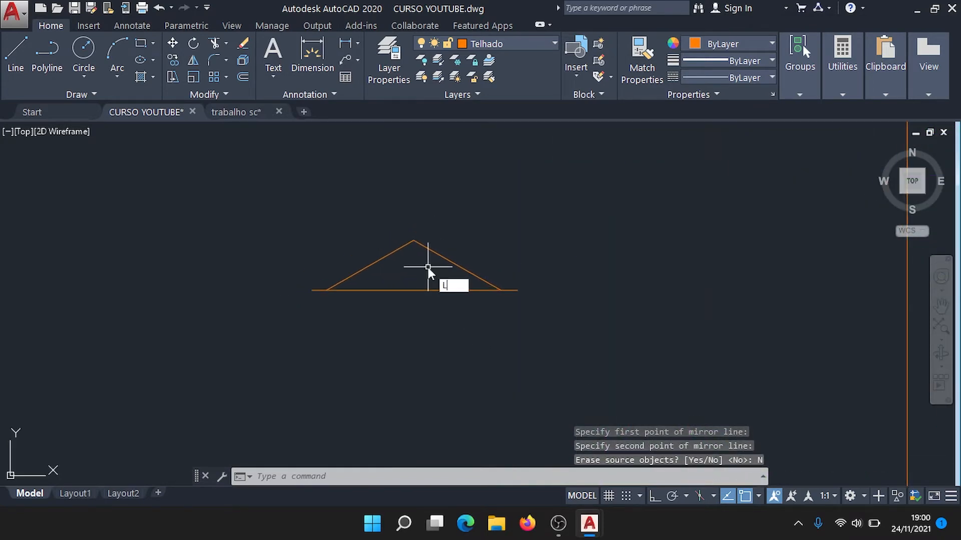
{"action": "key", "text": "Return"}
{"action": "scroll", "coordinate": [422, 253], "scroll_direction": "up", "scroll_amount": 3}
{"action": "left_click", "coordinate": [406, 227]}
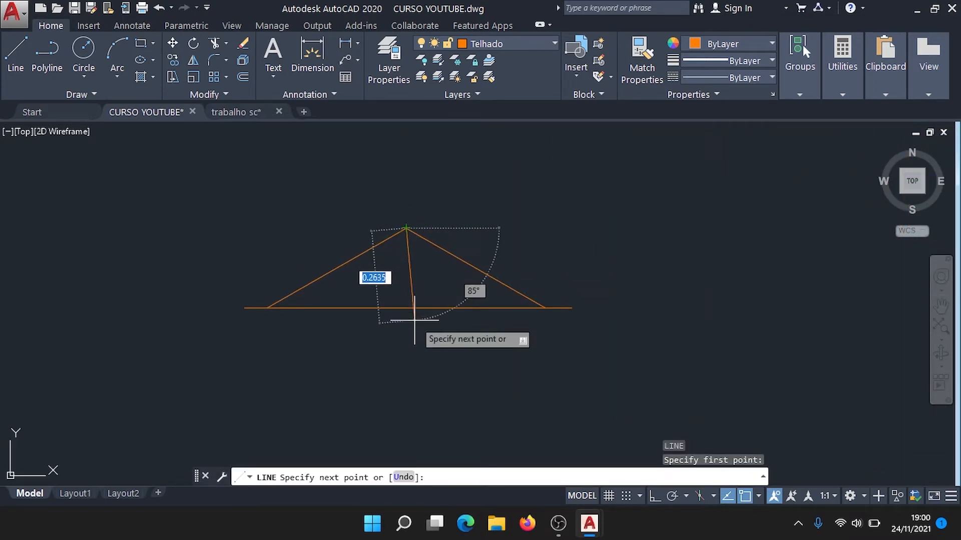
{"action": "left_click", "coordinate": [406, 308]}
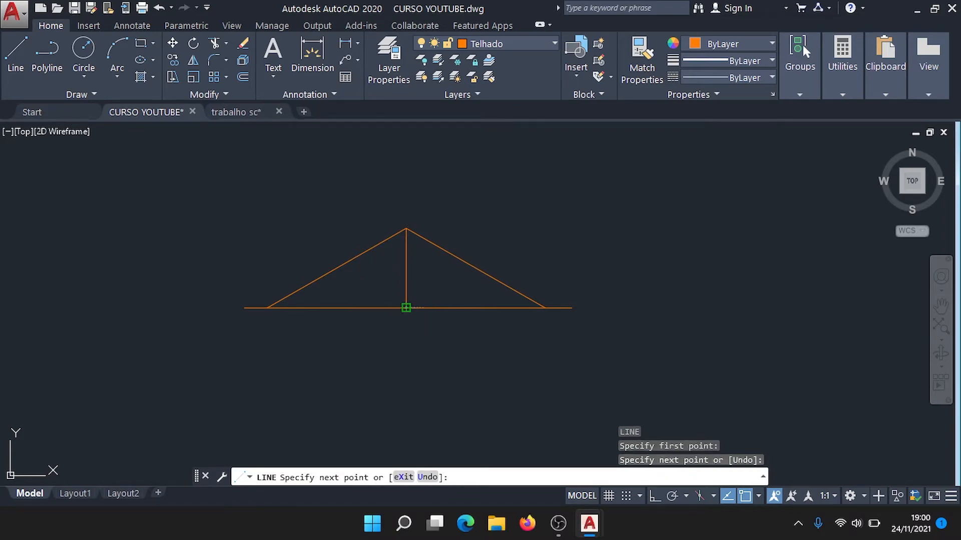
{"action": "key", "text": "Escape"}
Switch to the trabalho sc drawing and examine the shape and line extensions of the A section marker.
{"action": "left_click", "coordinate": [229, 111]}
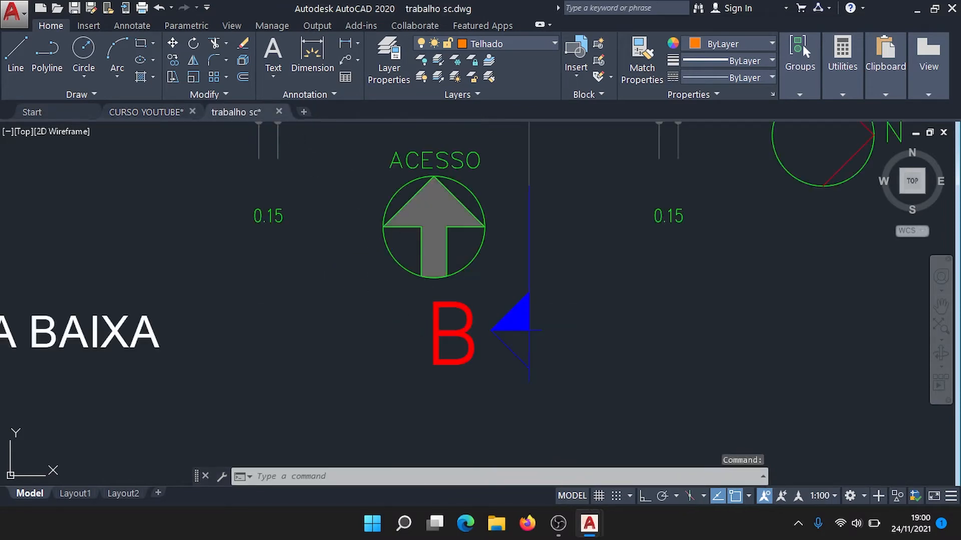
{"action": "scroll", "coordinate": [528, 280], "scroll_direction": "down", "scroll_amount": 4}
{"action": "mouse_move", "coordinate": [407, 234]}
{"action": "middle_mouse_down"}
{"action": "mouse_move", "coordinate": [520, 396]}
{"action": "mouse_move", "coordinate": [522, 427]}
{"action": "middle_mouse_up"}
{"action": "middle_click_drag", "start_coordinate": [357, 139], "coordinate": [470, 360]}
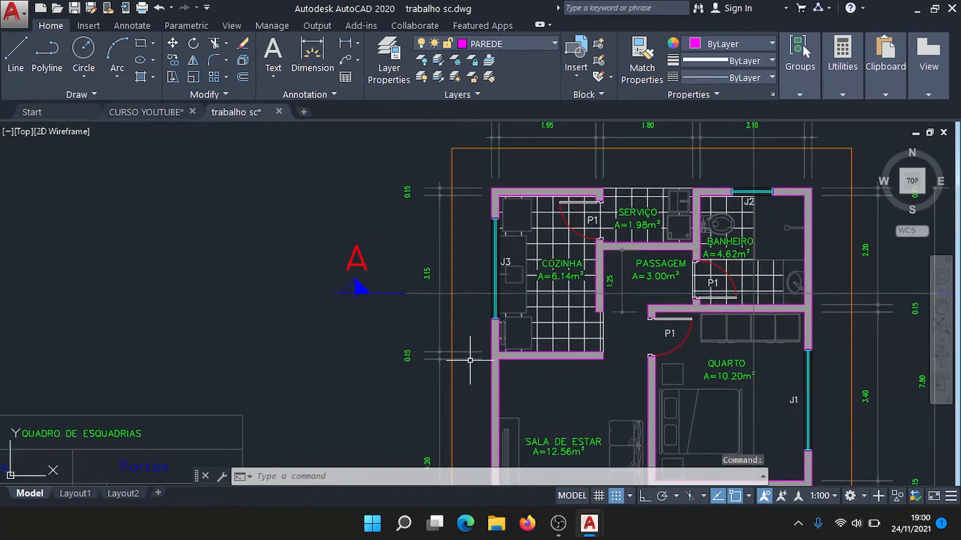
{"action": "scroll", "coordinate": [352, 298], "scroll_direction": "up", "scroll_amount": 8}
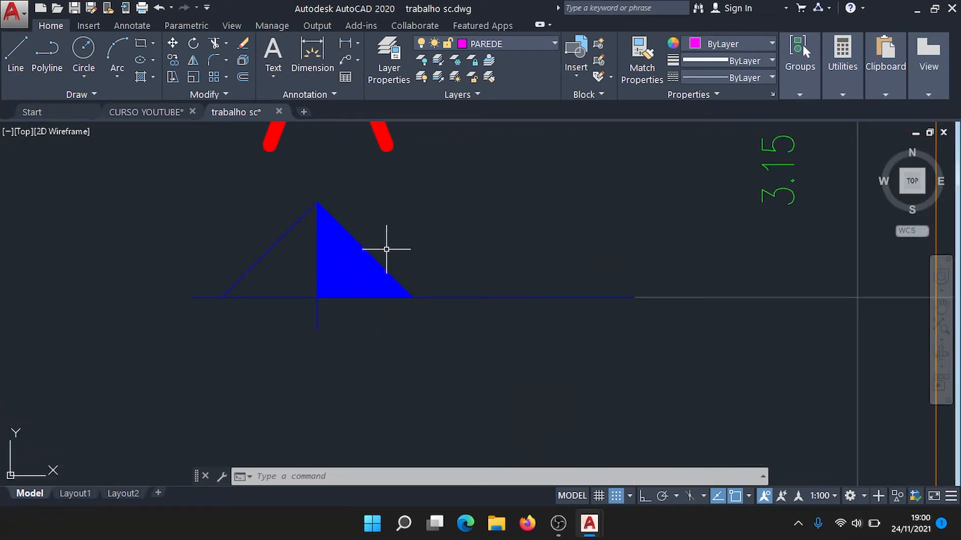
{"action": "middle_click_drag", "start_coordinate": [386, 249], "coordinate": [515, 245]}
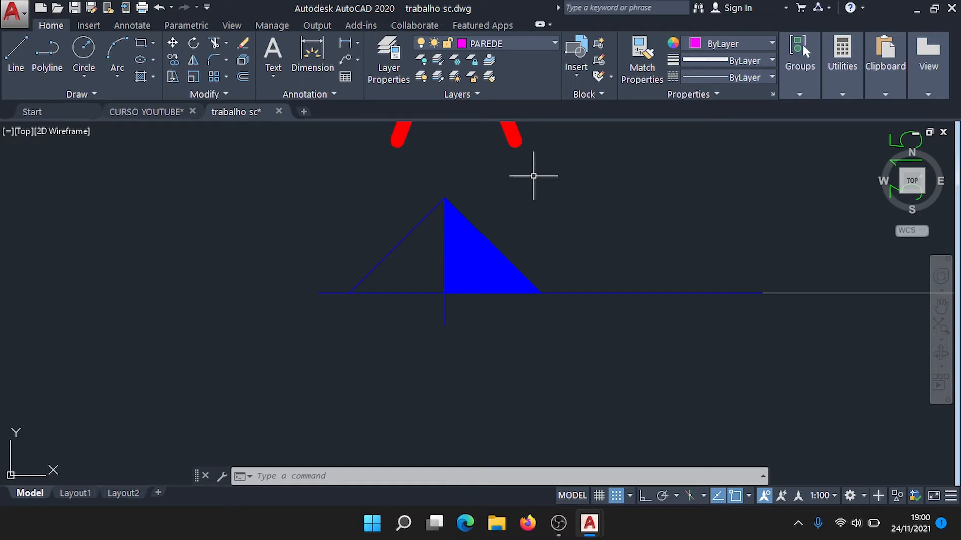
In the CURSO YOUTUBE drawing, stretch the lower end of the triangle's vertical line straight down, slightly past the baseline.
{"action": "left_click", "coordinate": [149, 111]}
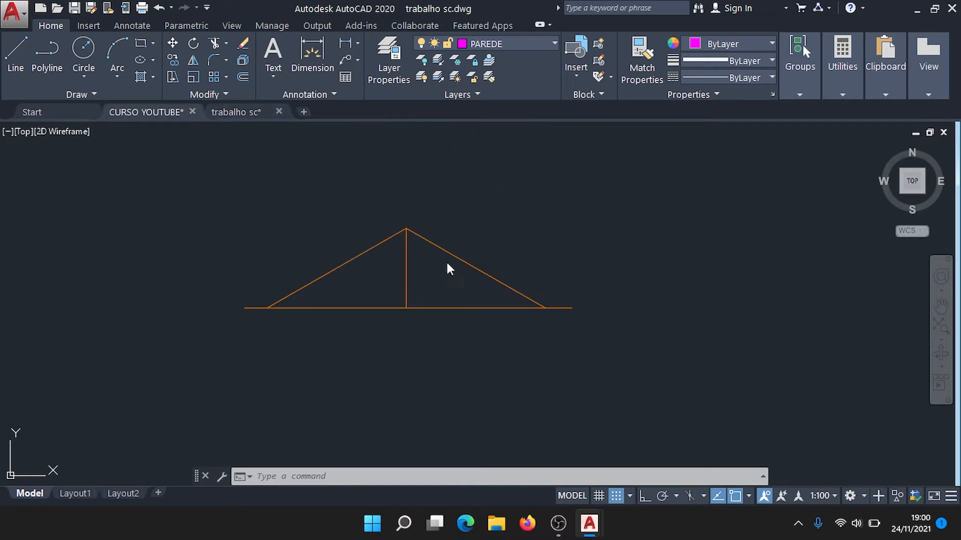
{"action": "left_click", "coordinate": [407, 274]}
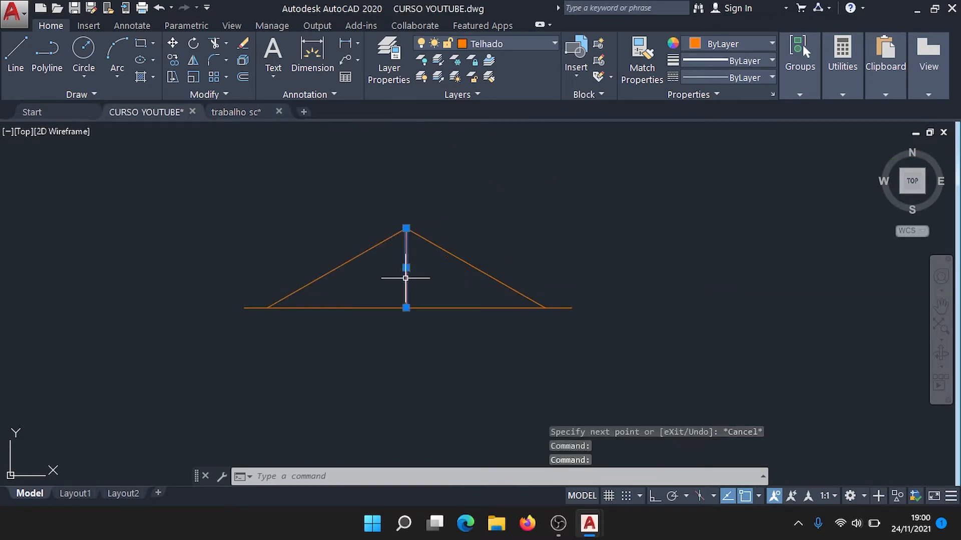
{"action": "left_click", "coordinate": [406, 307]}
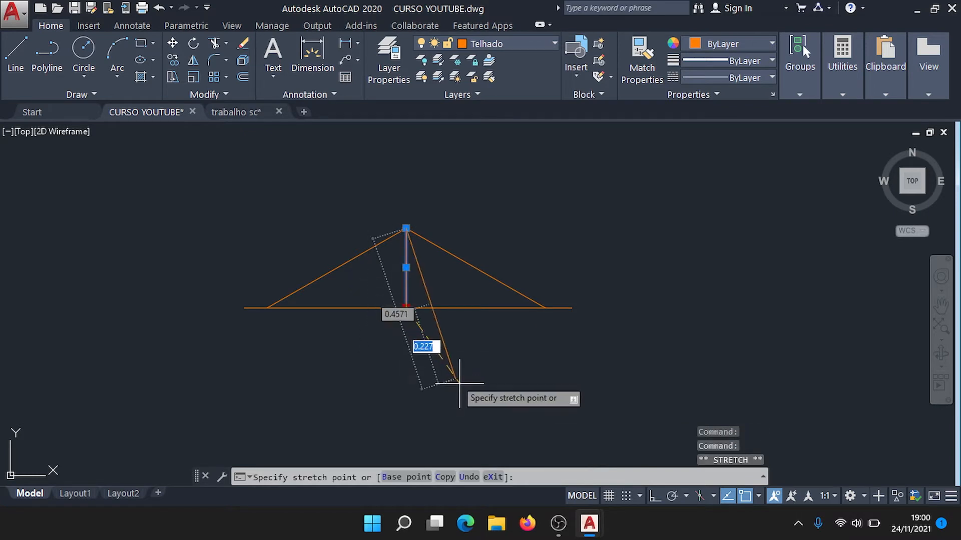
{"action": "left_click", "coordinate": [655, 495]}
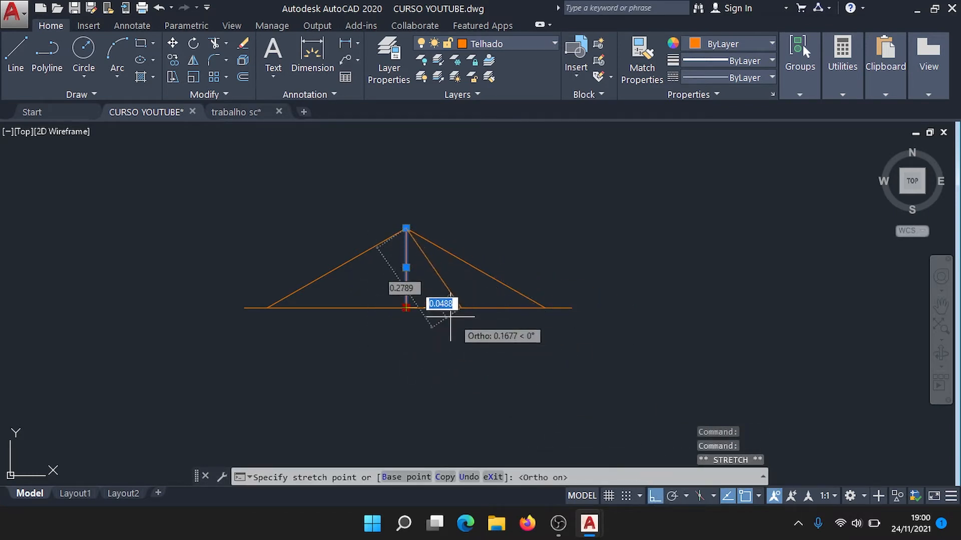
{"action": "left_click", "coordinate": [410, 334]}
{"action": "scroll", "coordinate": [417, 327], "scroll_direction": "down", "scroll_amount": 1}
{"action": "key", "text": "Escape"}
Check the fill of the A section marker in the trabalho sc drawing and return to the CURSO YOUTUBE drawing.
{"action": "scroll", "coordinate": [521, 317], "scroll_direction": "down", "scroll_amount": 4}
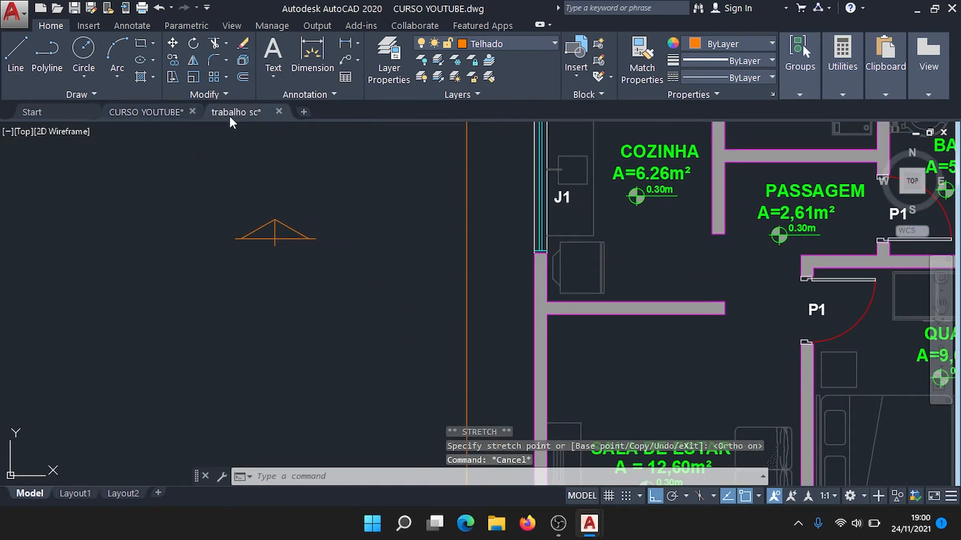
{"action": "left_click", "coordinate": [230, 116]}
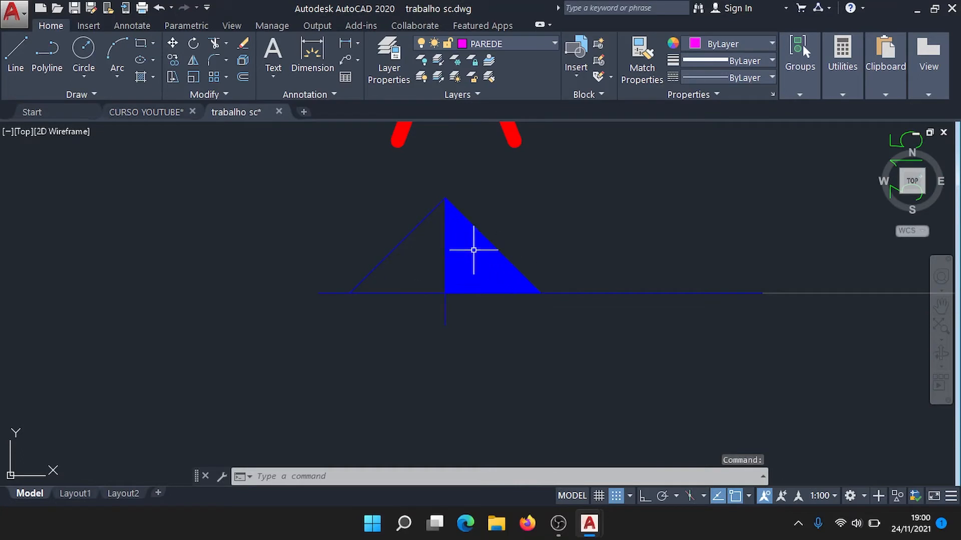
{"action": "left_click", "coordinate": [145, 115]}
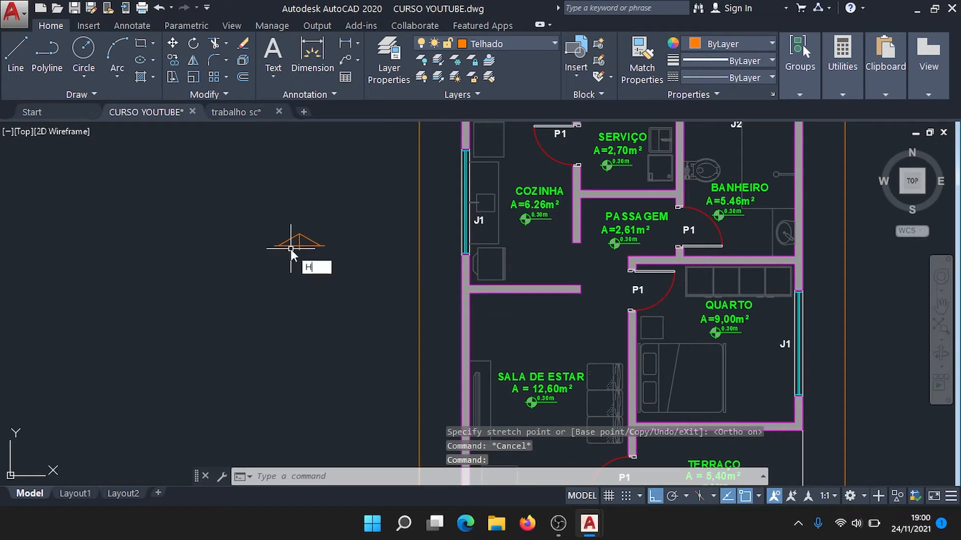
Fill the right half of the section marker triangle with a solid hatch.
{"action": "key", "text": "Return"}
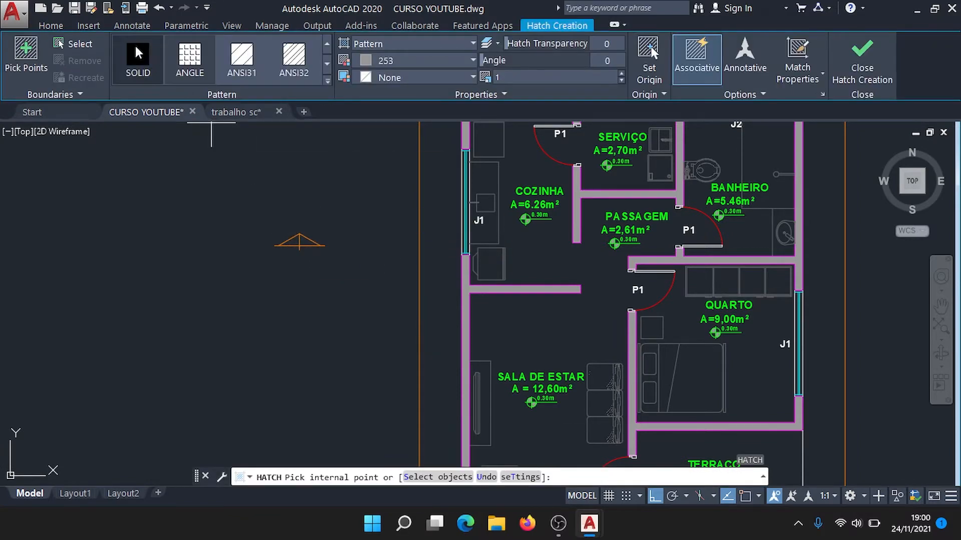
{"action": "scroll", "coordinate": [302, 242], "scroll_direction": "up", "scroll_amount": 4}
{"action": "left_click", "coordinate": [304, 235]}
{"action": "key", "text": "Escape"}
{"action": "scroll", "coordinate": [370, 222], "scroll_direction": "down", "scroll_amount": 3}
{"action": "scroll", "coordinate": [353, 265], "scroll_direction": "down", "scroll_amount": 1}
{"action": "scroll", "coordinate": [362, 271], "scroll_direction": "up", "scroll_amount": 4}
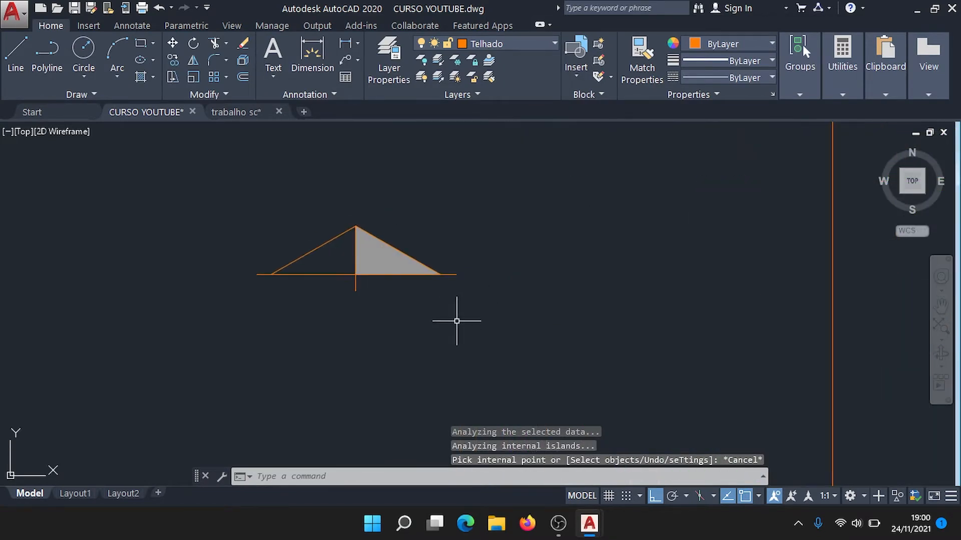
Assign the whole triangle marker, including its hatch, to the Defpoints layer.
{"action": "left_click", "coordinate": [502, 329]}
{"action": "left_click", "coordinate": [192, 171]}
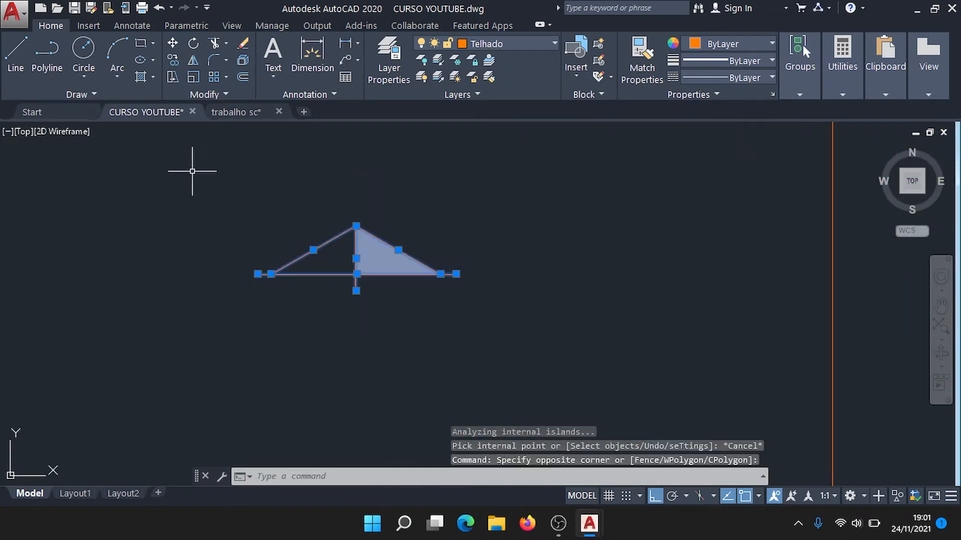
{"action": "left_click", "coordinate": [511, 42]}
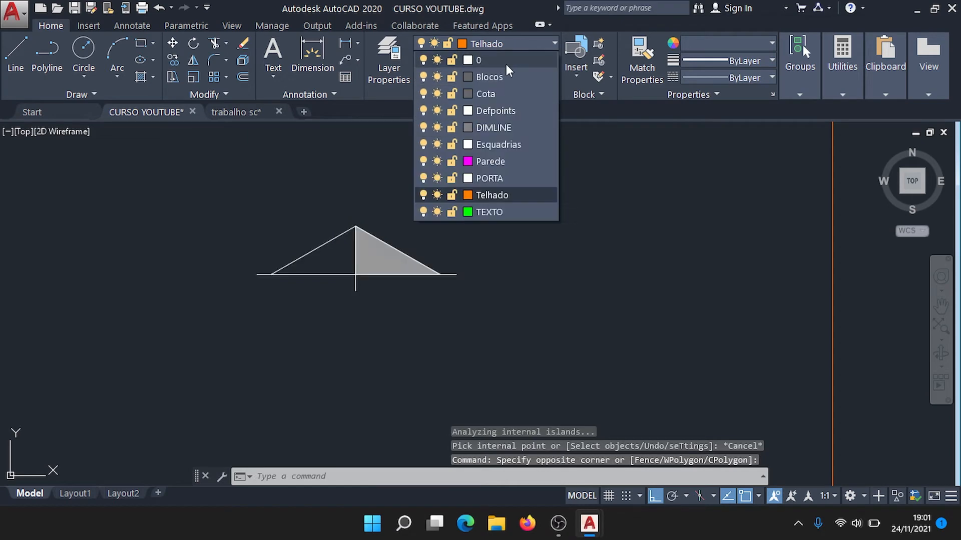
{"action": "left_click", "coordinate": [499, 116]}
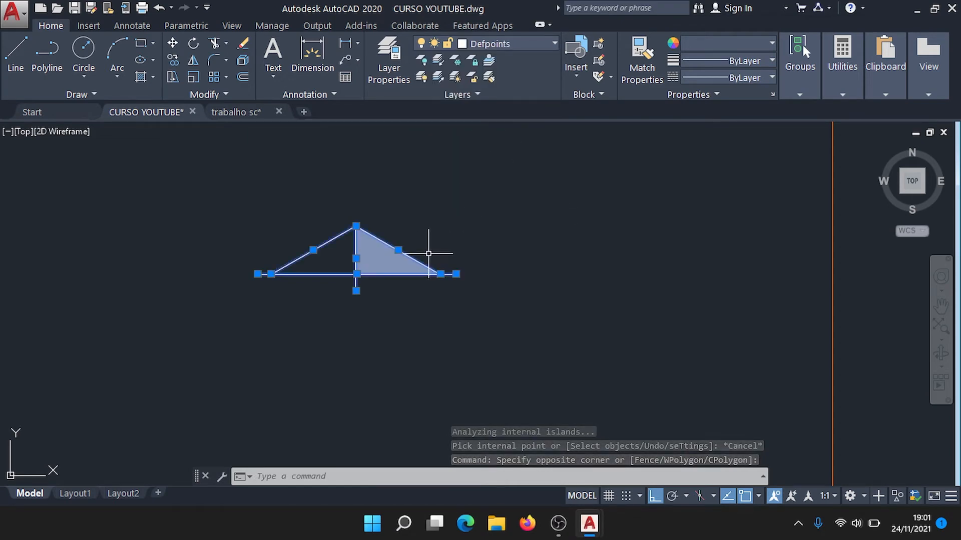
{"action": "scroll", "coordinate": [445, 249], "scroll_direction": "down", "scroll_amount": 1}
{"action": "key", "text": "Escape"}
{"action": "scroll", "coordinate": [488, 255], "scroll_direction": "down", "scroll_amount": 2}
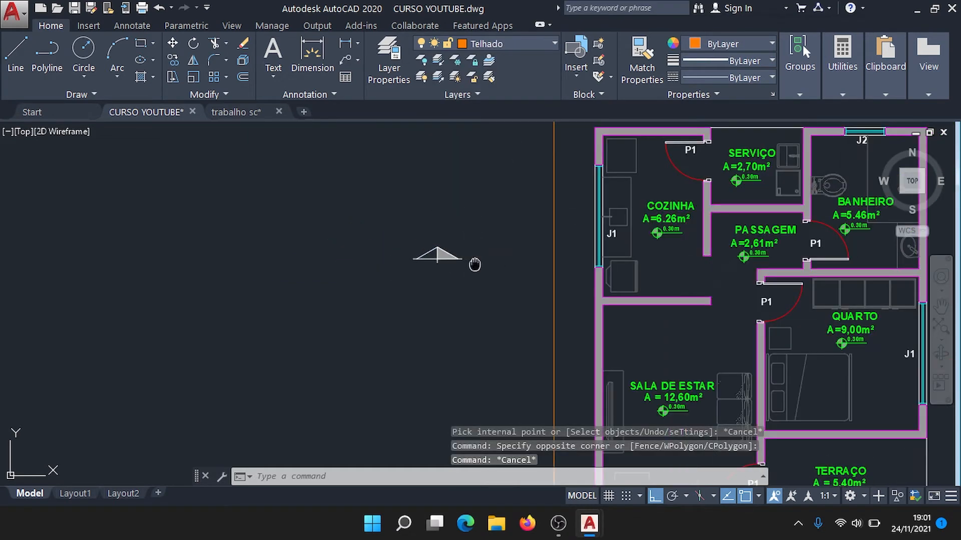
Set the colour of the triangle marker's lines to blue, leaving out the hatch.
{"action": "middle_click_drag", "start_coordinate": [488, 269], "coordinate": [334, 269]}
{"action": "scroll", "coordinate": [310, 265], "scroll_direction": "up", "scroll_amount": 3}
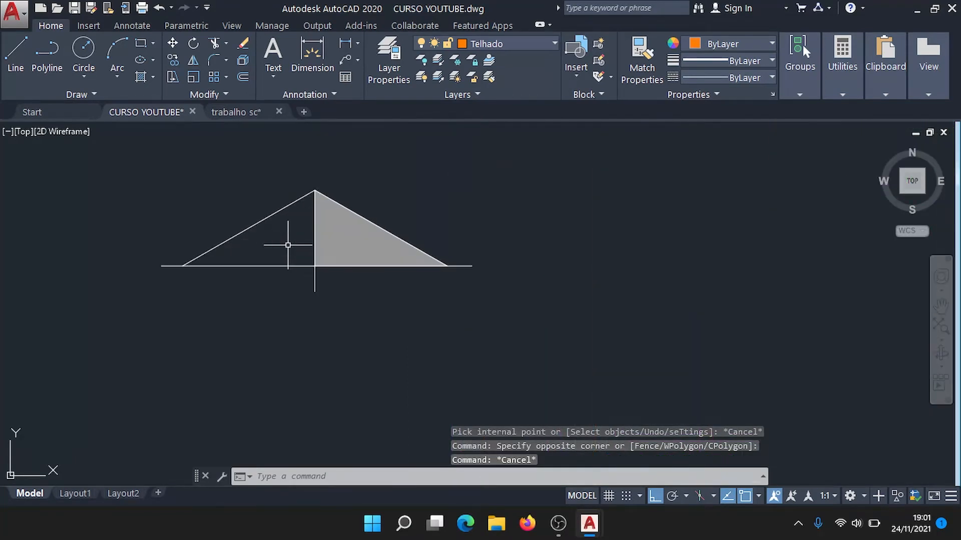
{"action": "left_click", "coordinate": [277, 303]}
{"action": "left_click", "coordinate": [124, 206]}
{"action": "left_click", "coordinate": [332, 296]}
{"action": "left_click", "coordinate": [295, 273]}
{"action": "left_click", "coordinate": [407, 242]}
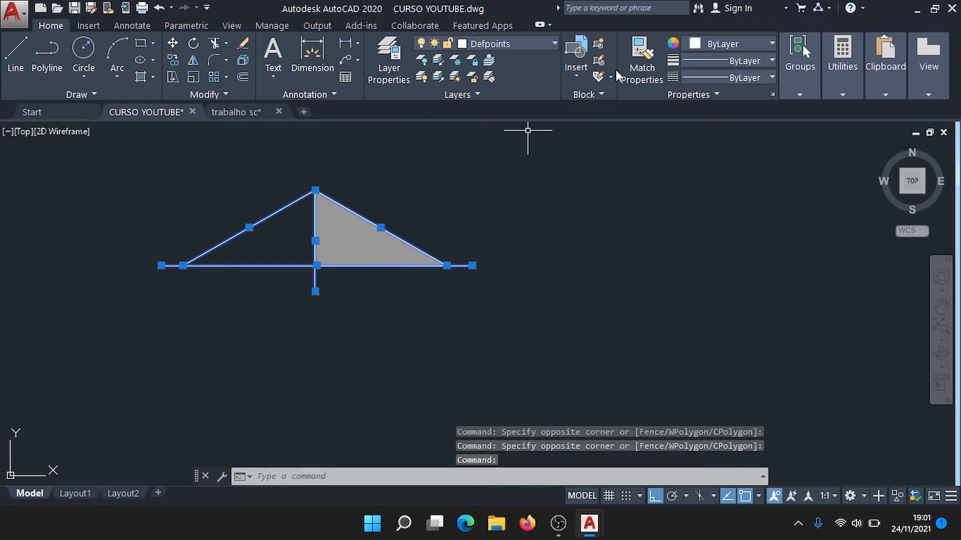
{"action": "left_click", "coordinate": [716, 42]}
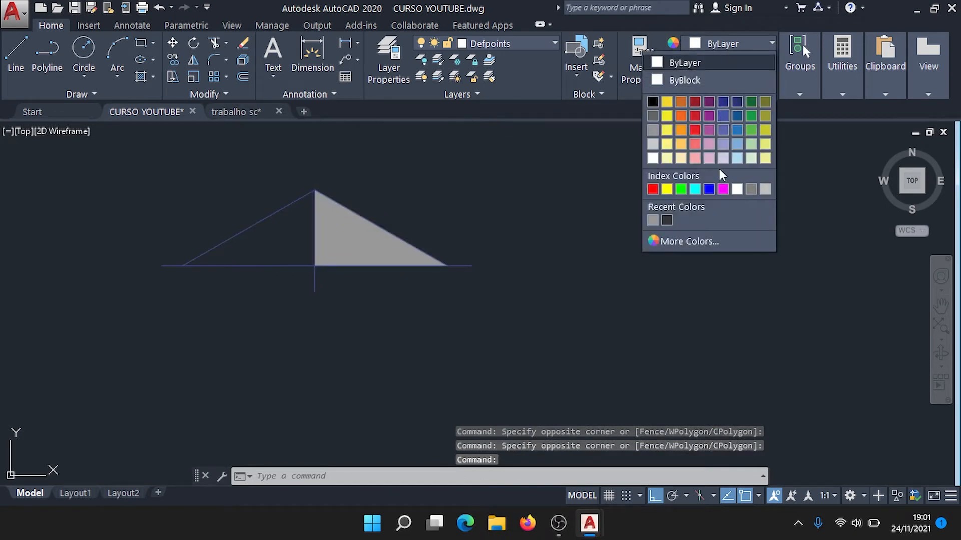
{"action": "left_click", "coordinate": [709, 189]}
{"action": "key", "text": "Escape"}
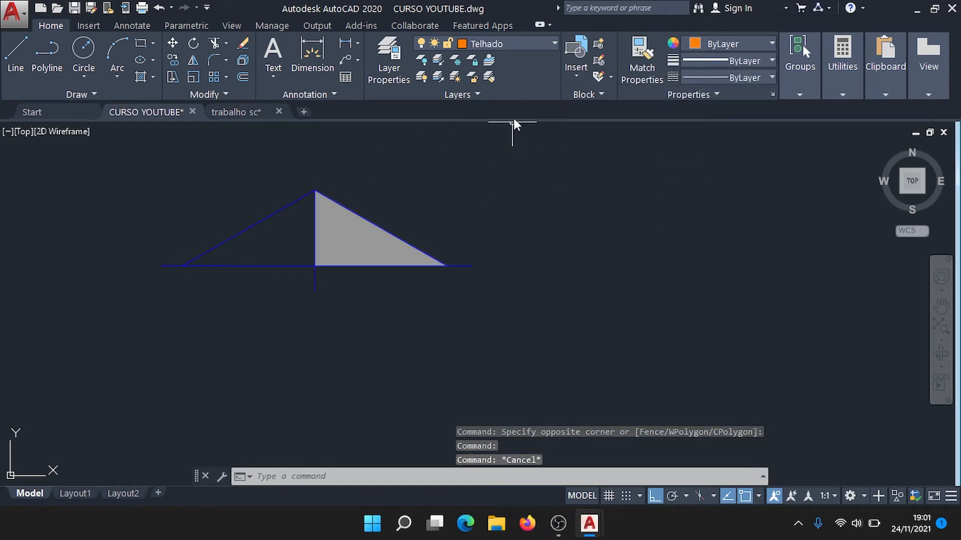
{"action": "left_click", "coordinate": [288, 205]}
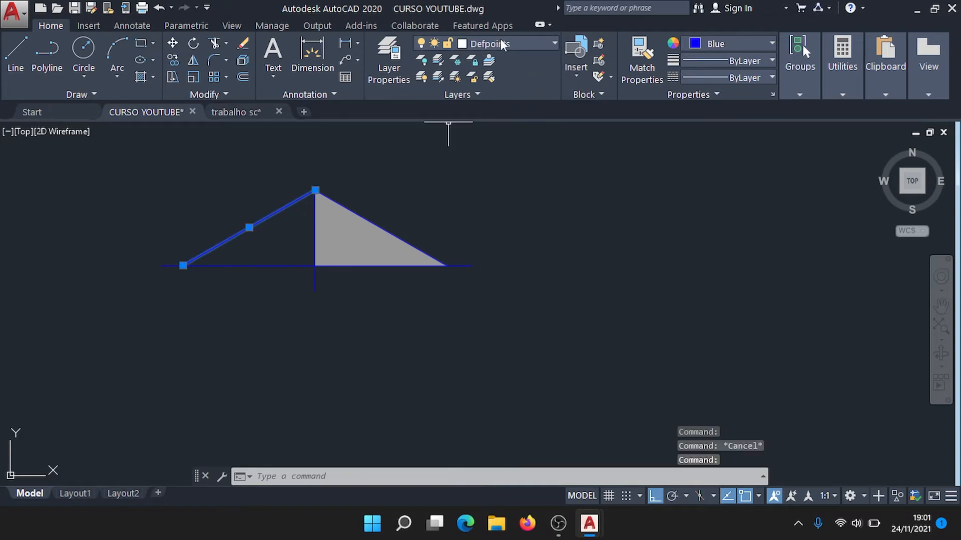
{"action": "key", "text": "Escape"}
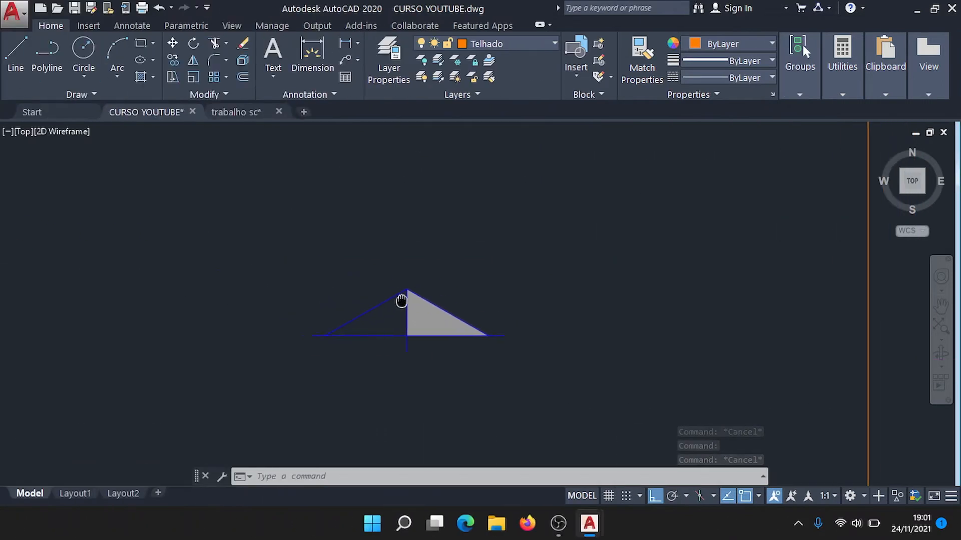
Copy the kitchen window's J1 label to just above the triangle and change the copy's text to A.
{"action": "middle_click_drag", "start_coordinate": [401, 301], "coordinate": [359, 267]}
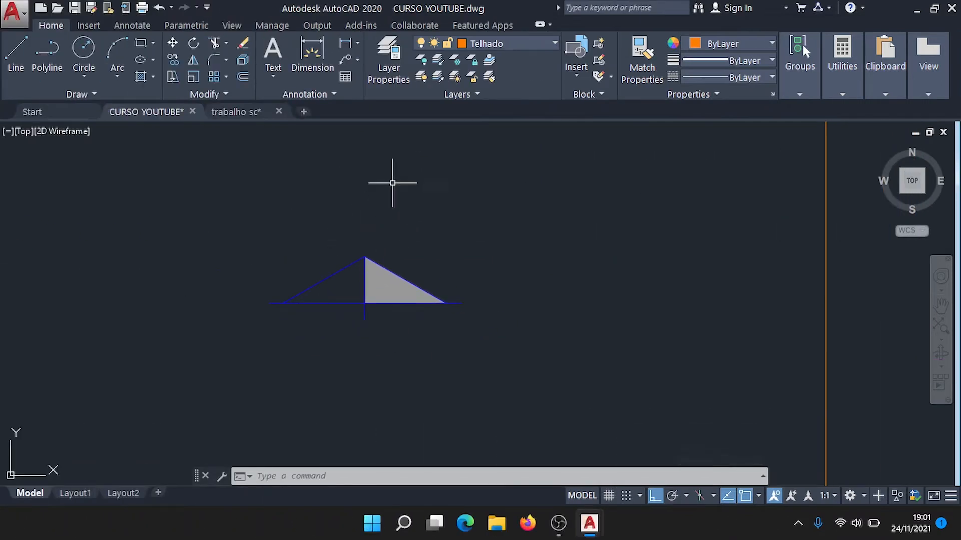
{"action": "scroll", "coordinate": [389, 193], "scroll_direction": "down", "scroll_amount": 2}
{"action": "middle_click_drag", "start_coordinate": [743, 232], "coordinate": [649, 263]}
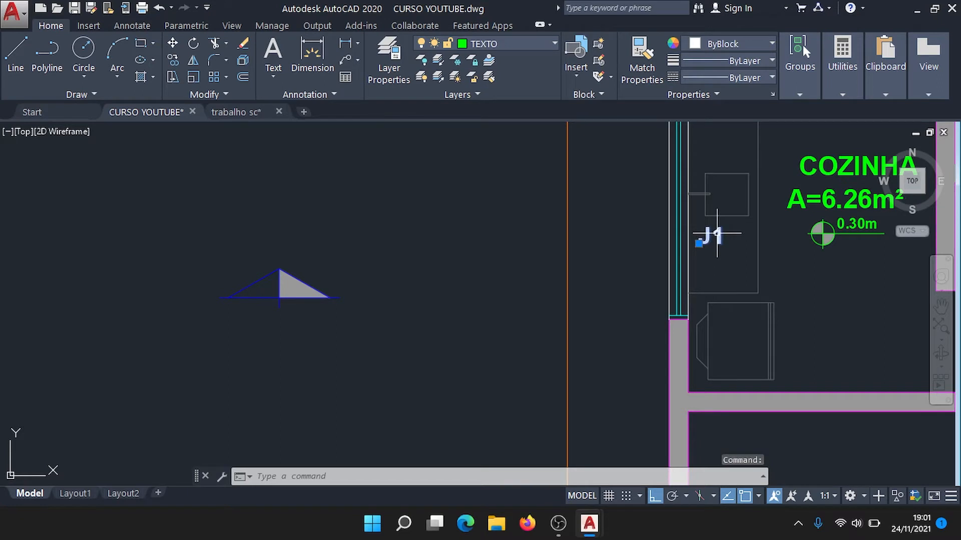
{"action": "type", "text": "O"}
{"action": "key", "text": "Return"}
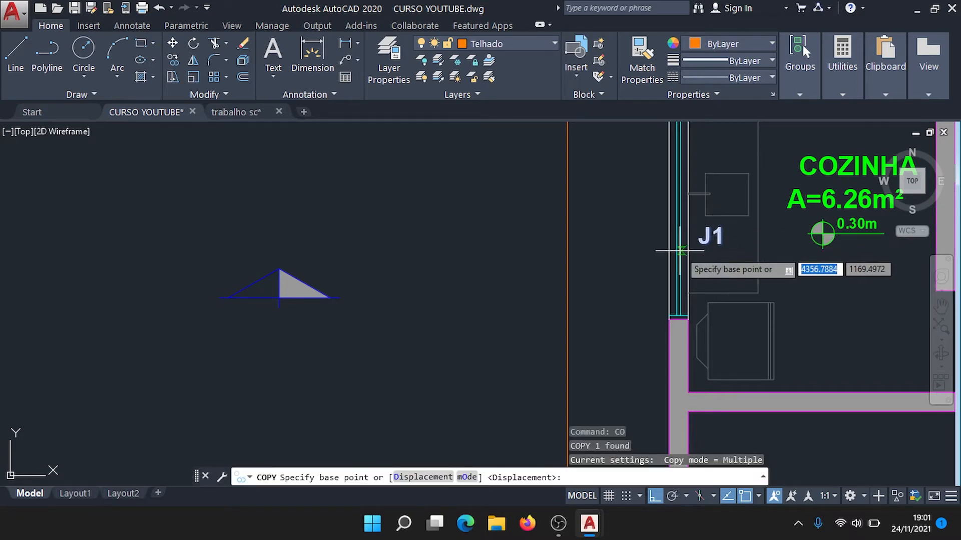
{"action": "left_click", "coordinate": [700, 243]}
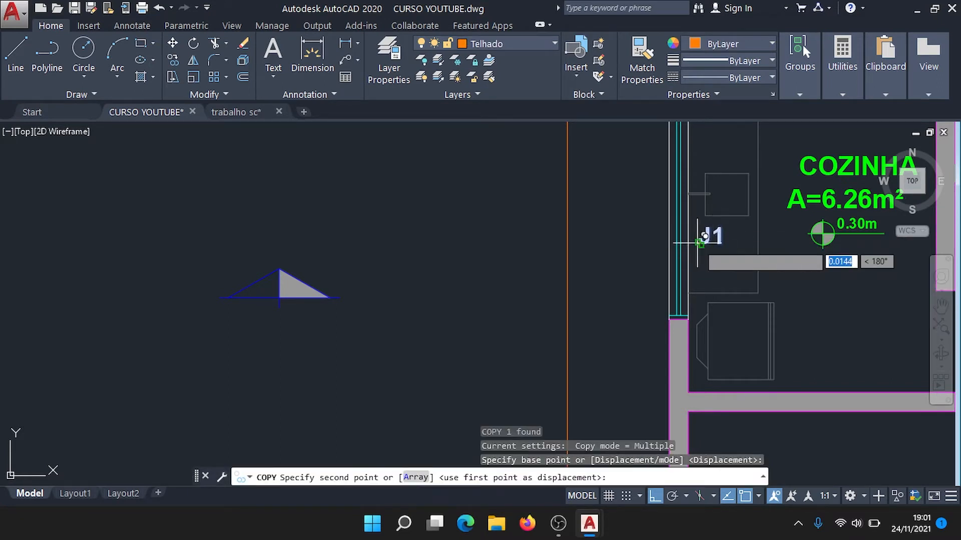
{"action": "left_click", "coordinate": [268, 247]}
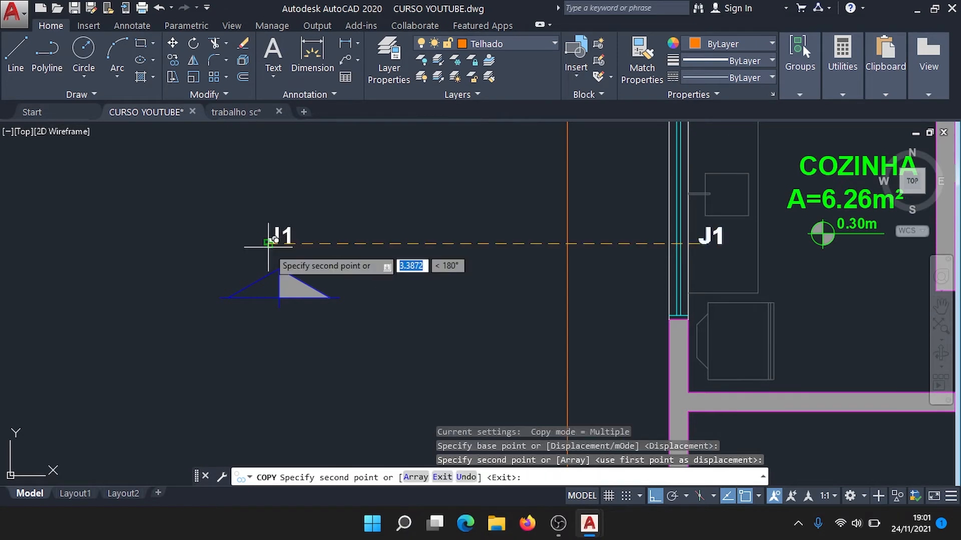
{"action": "key", "text": "Escape"}
{"action": "double_click", "coordinate": [289, 237]}
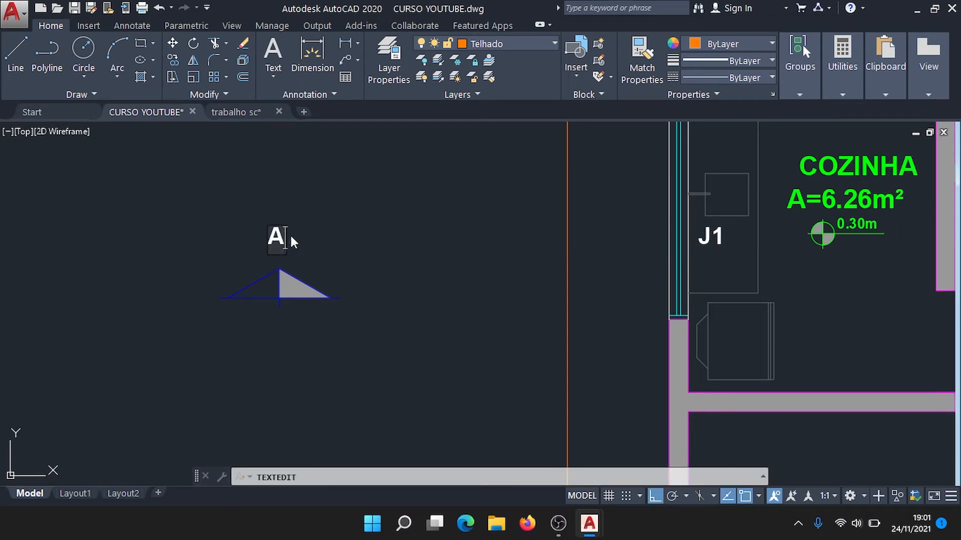
{"action": "key", "text": "Escape"}
Enlarge the letter A above the triangle, scaling it from its lower-left corner.
{"action": "middle_click_drag", "start_coordinate": [295, 235], "coordinate": [380, 210]}
{"action": "scroll", "coordinate": [370, 210], "scroll_direction": "up", "scroll_amount": 4}
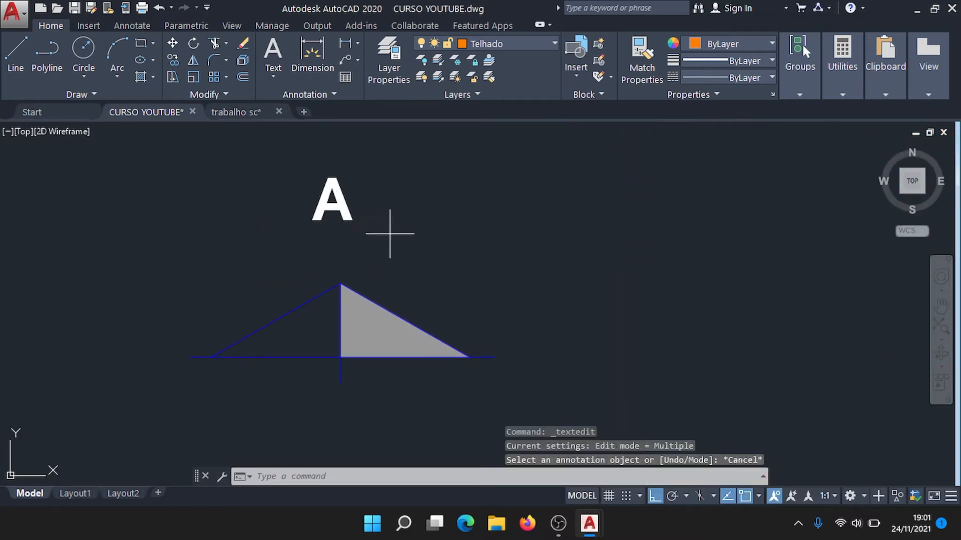
{"action": "left_click_drag", "start_coordinate": [389, 234], "coordinate": [300, 171]}
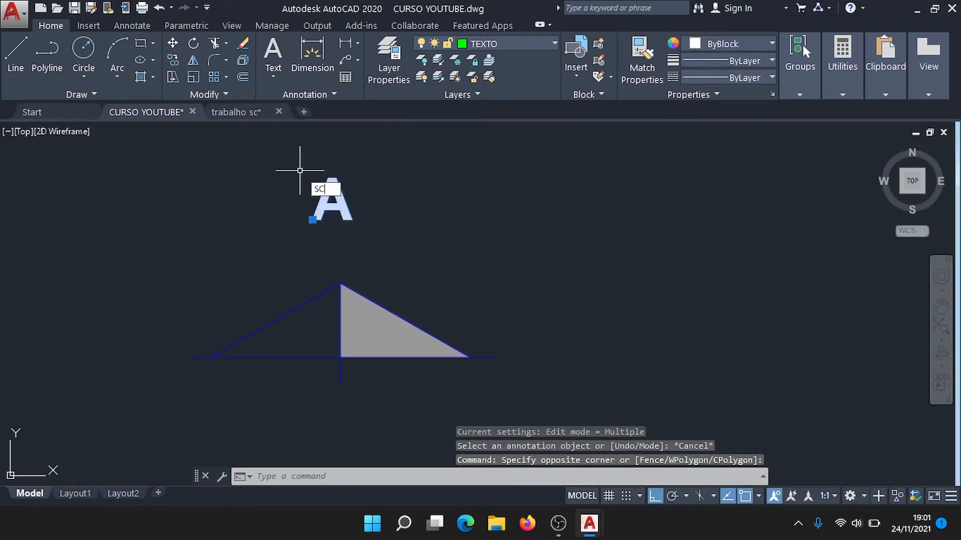
{"action": "key", "text": "Return"}
{"action": "left_click", "coordinate": [312, 220]}
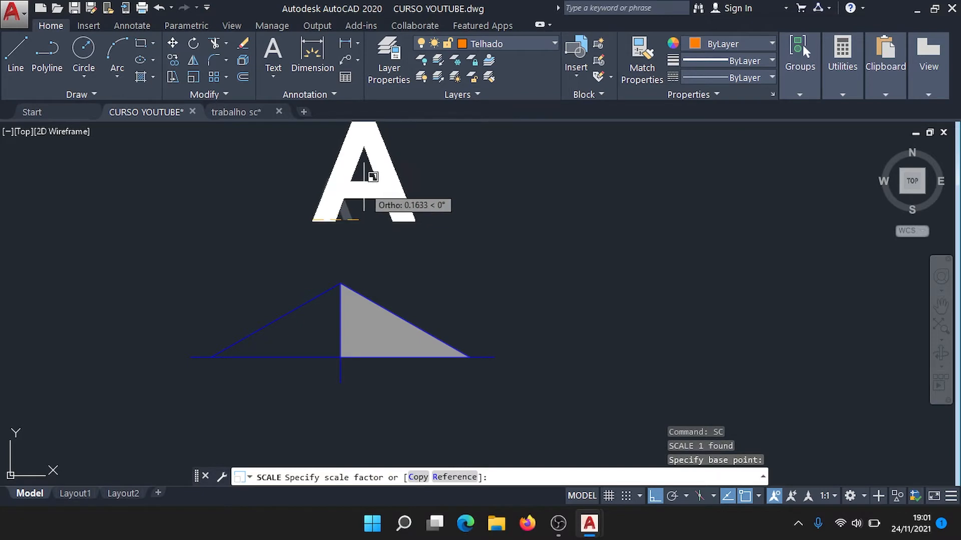
{"action": "scroll", "coordinate": [360, 183], "scroll_direction": "down", "scroll_amount": 5}
{"action": "scroll", "coordinate": [363, 180], "scroll_direction": "up", "scroll_amount": 5}
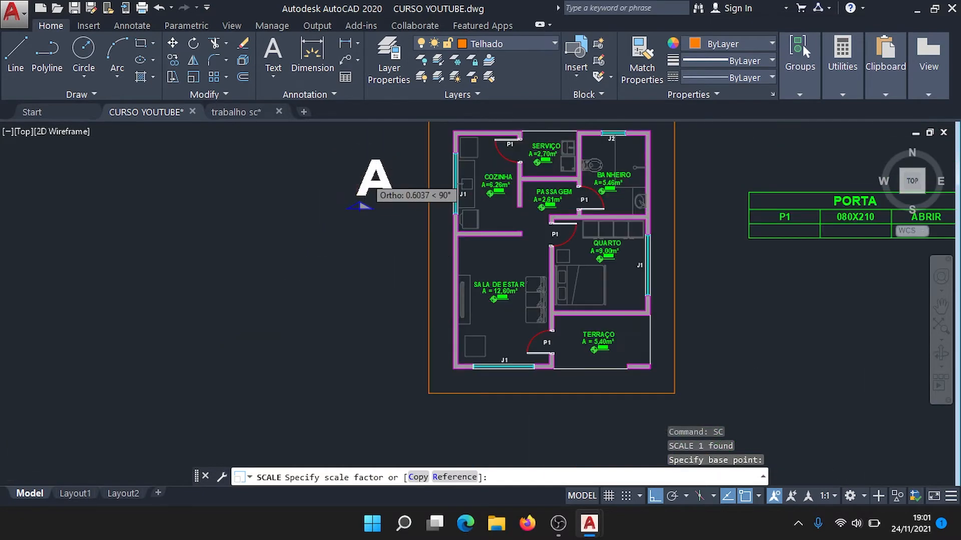
{"action": "scroll", "coordinate": [353, 190], "scroll_direction": "up", "scroll_amount": 2}
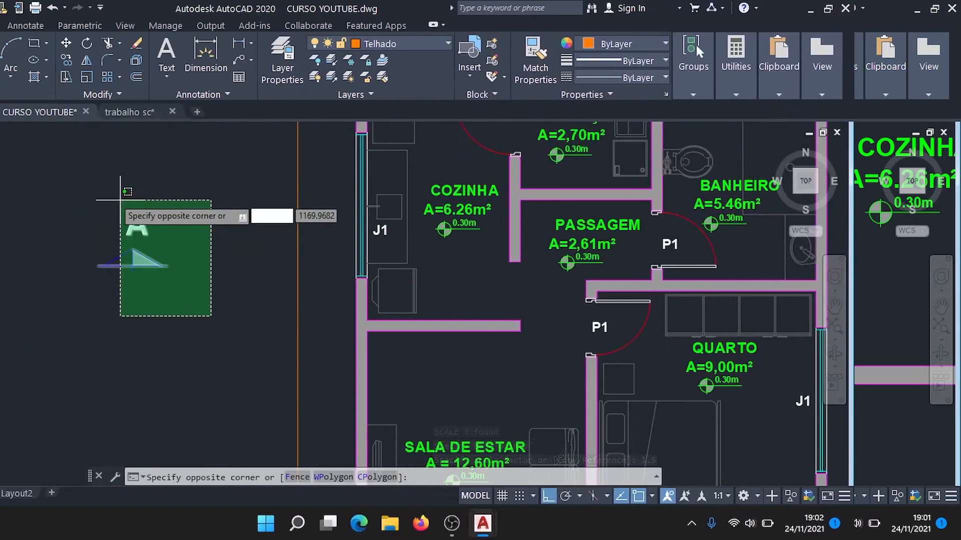
{"action": "left_click", "coordinate": [121, 200]}
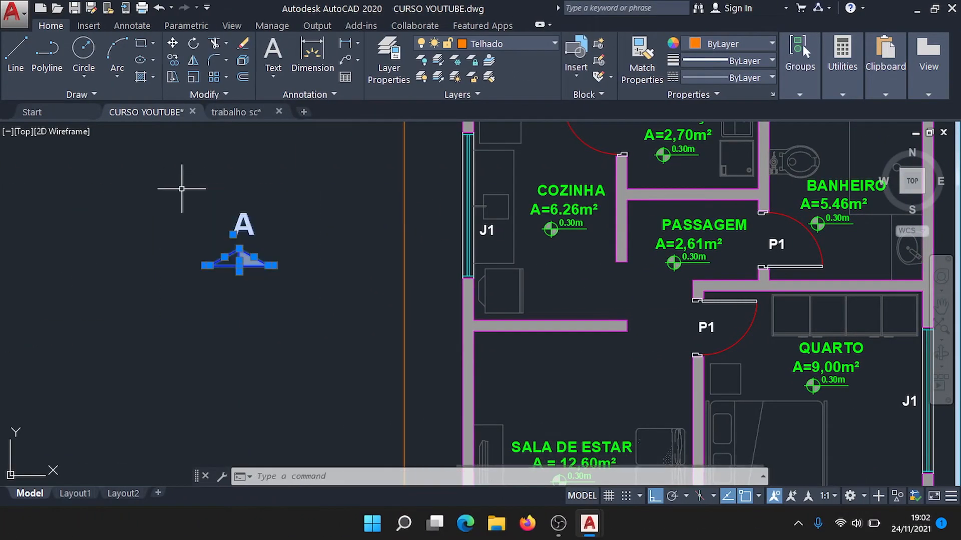
{"action": "type", "text": "m"}
{"action": "key", "text": "Return"}
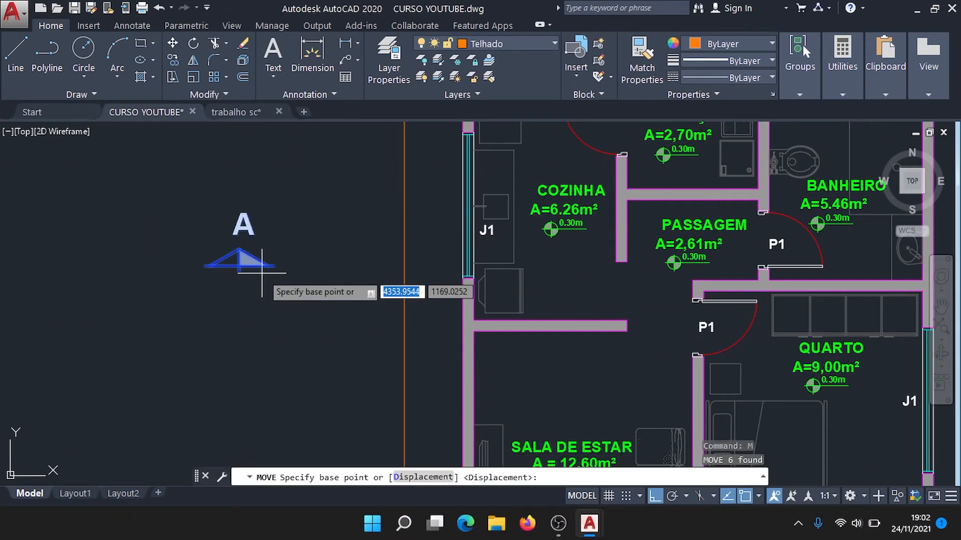
{"action": "left_click", "coordinate": [269, 266]}
{"action": "scroll", "coordinate": [295, 251], "scroll_direction": "down", "scroll_amount": 5}
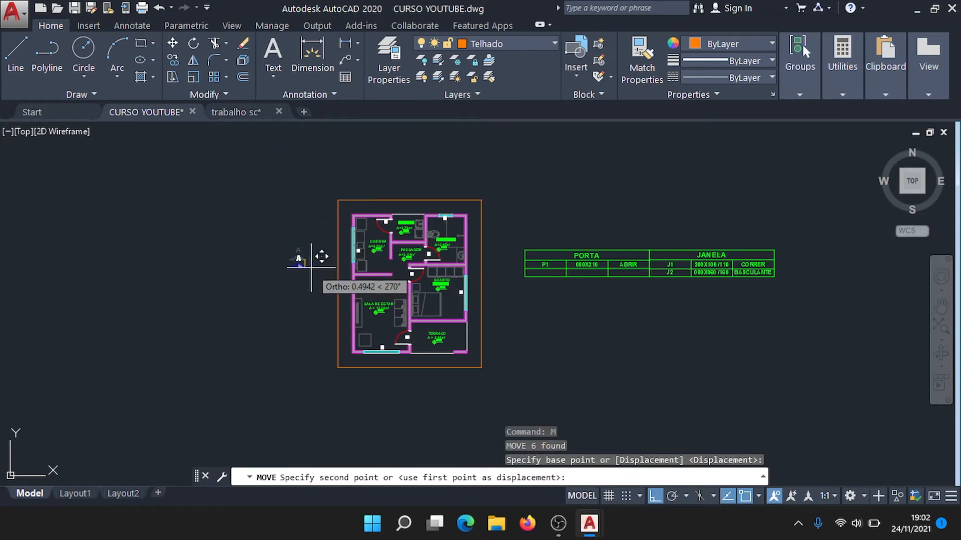
{"action": "scroll", "coordinate": [310, 265], "scroll_direction": "up", "scroll_amount": 4}
{"action": "key", "text": "Escape"}
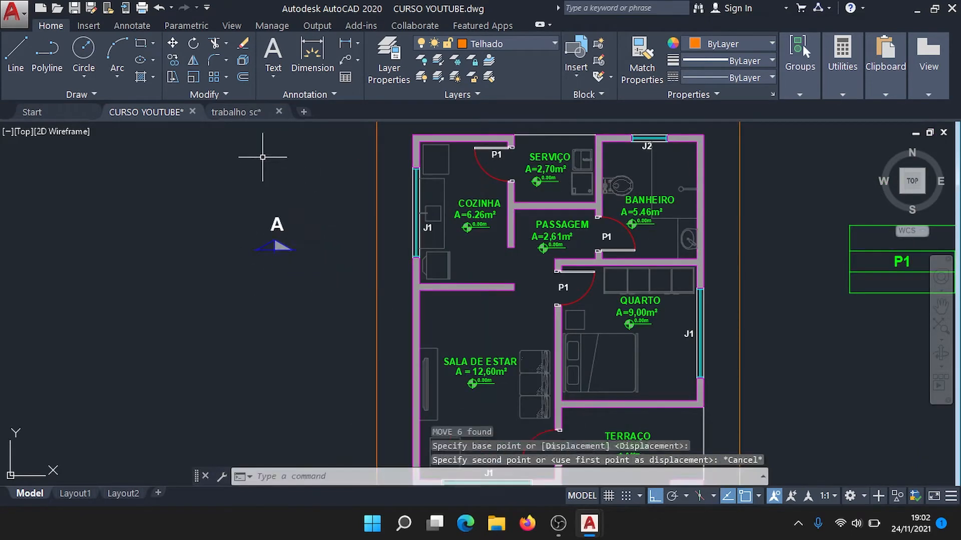
Check where the A section markers sit around the plan in the trabalho sc drawing, and return to the CURSO YOUTUBE drawing.
{"action": "left_click", "coordinate": [238, 111]}
{"action": "scroll", "coordinate": [504, 240], "scroll_direction": "down", "scroll_amount": 3}
{"action": "middle_click_drag", "start_coordinate": [553, 249], "coordinate": [383, 268]}
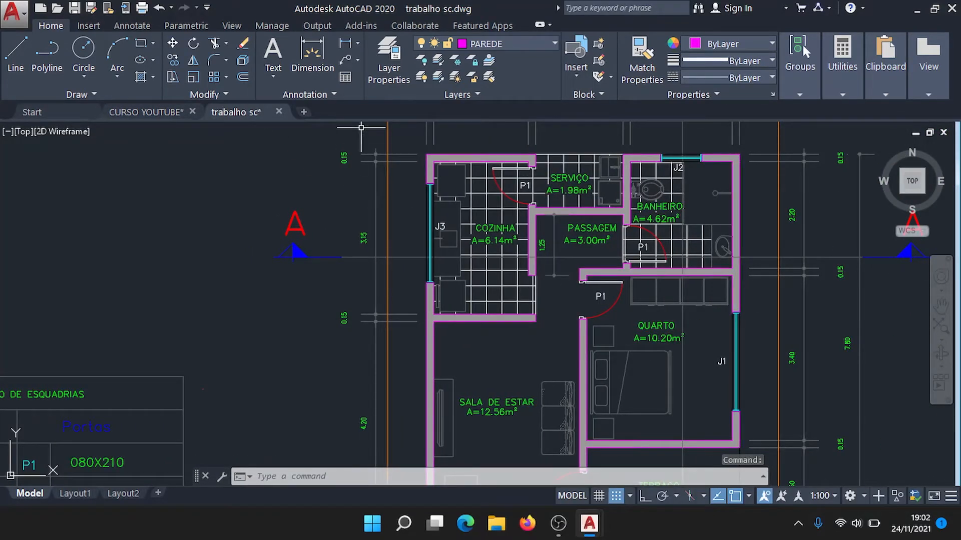
{"action": "left_click", "coordinate": [150, 112]}
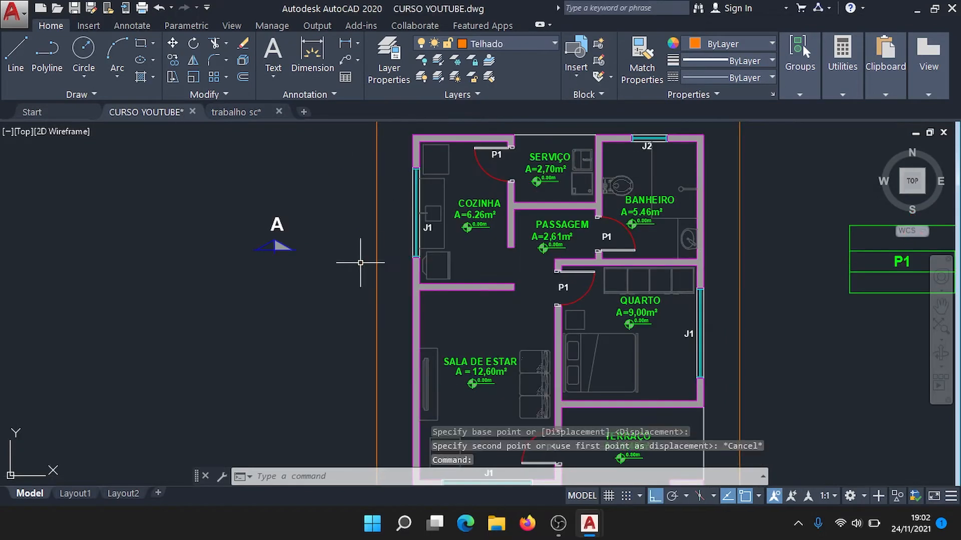
With ortho off, move the complete A section marker close to the west side of the roof outline, beside the kitchen.
{"action": "left_click", "coordinate": [311, 285]}
{"action": "left_click", "coordinate": [230, 181]}
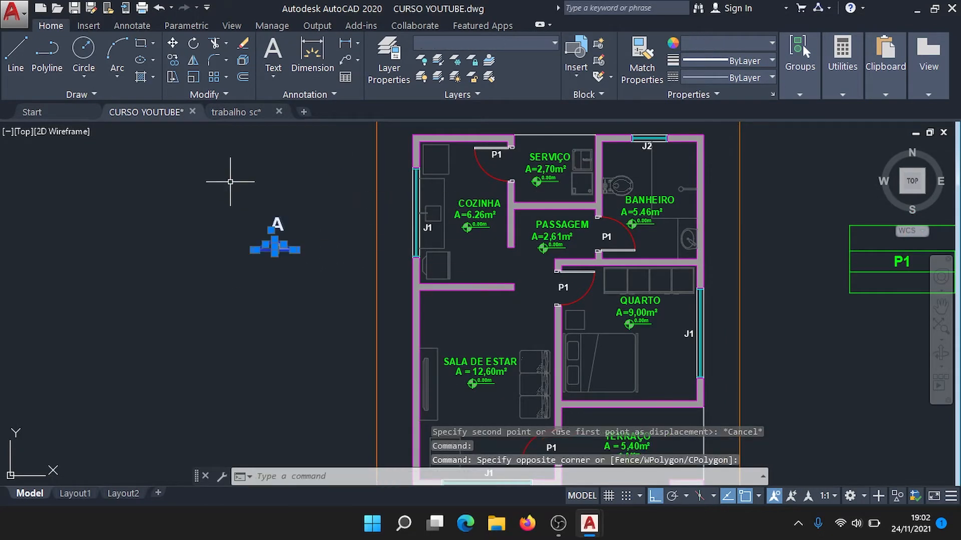
{"action": "type", "text": "m"}
{"action": "key", "text": "Return"}
{"action": "scroll", "coordinate": [296, 244], "scroll_direction": "up", "scroll_amount": 2}
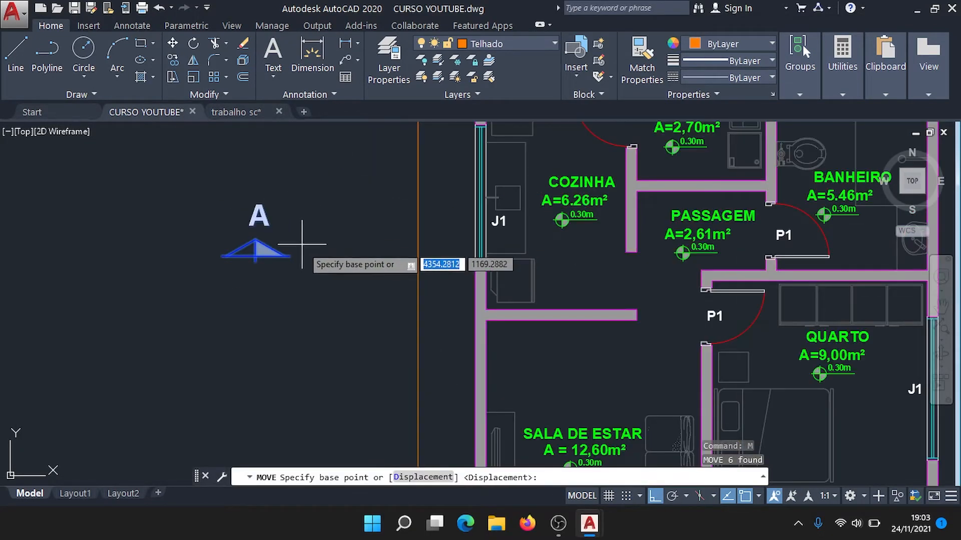
{"action": "left_click", "coordinate": [294, 256]}
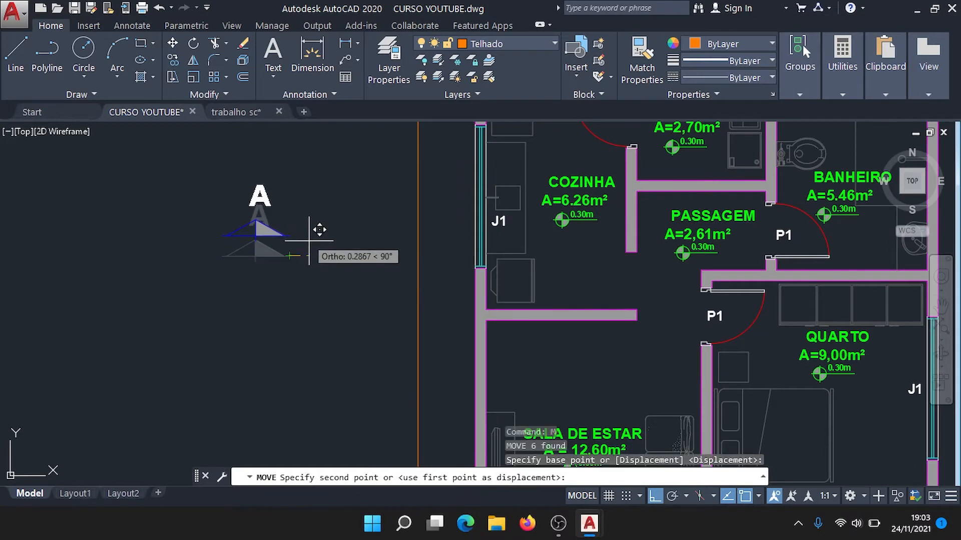
{"action": "key", "text": "F8"}
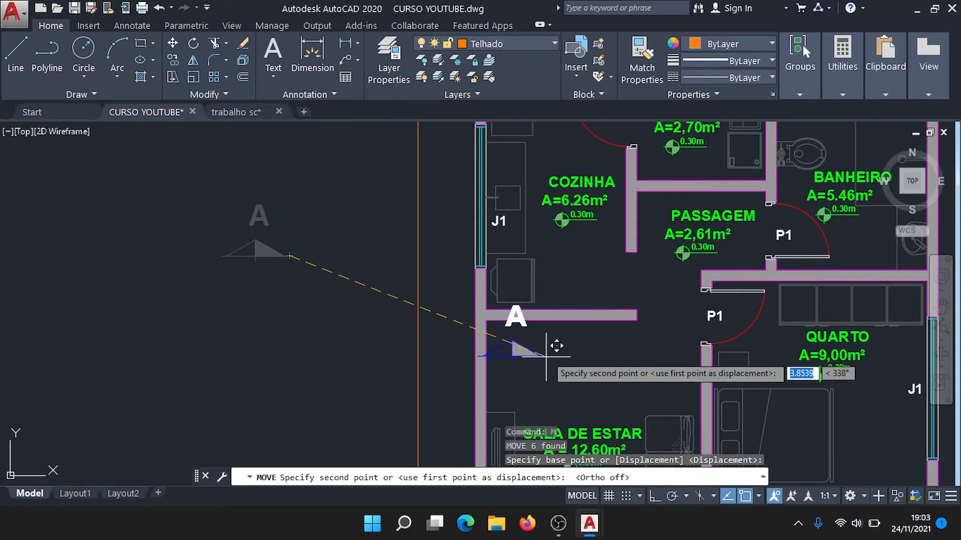
{"action": "left_click", "coordinate": [394, 239]}
{"action": "key", "text": "Escape"}
Copy the complete A section marker, with ortho on, straight across to just outside the east side of the roof outline.
{"action": "left_click", "coordinate": [423, 278]}
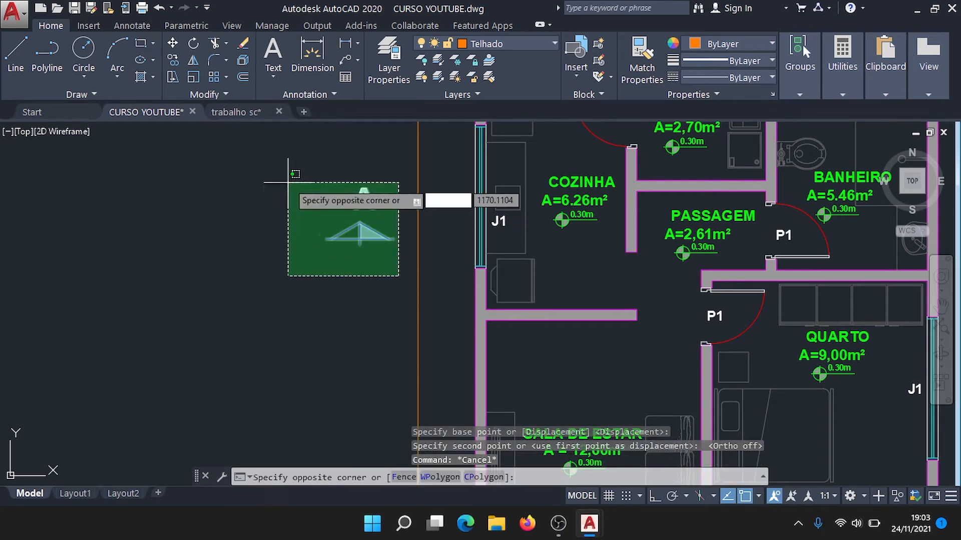
{"action": "left_click", "coordinate": [282, 167]}
{"action": "type", "text": "co"}
{"action": "key", "text": "Return"}
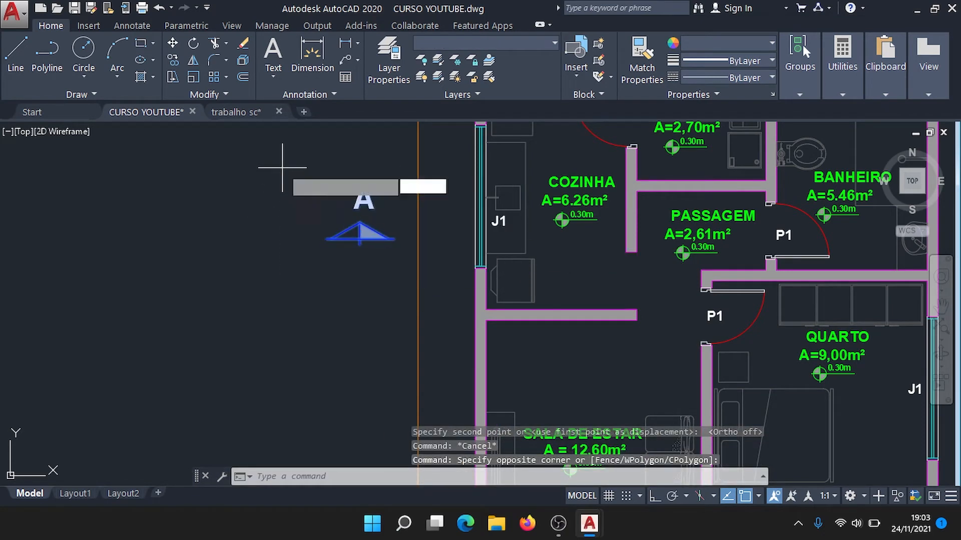
{"action": "left_click", "coordinate": [359, 245]}
{"action": "scroll", "coordinate": [361, 240], "scroll_direction": "down", "scroll_amount": 4}
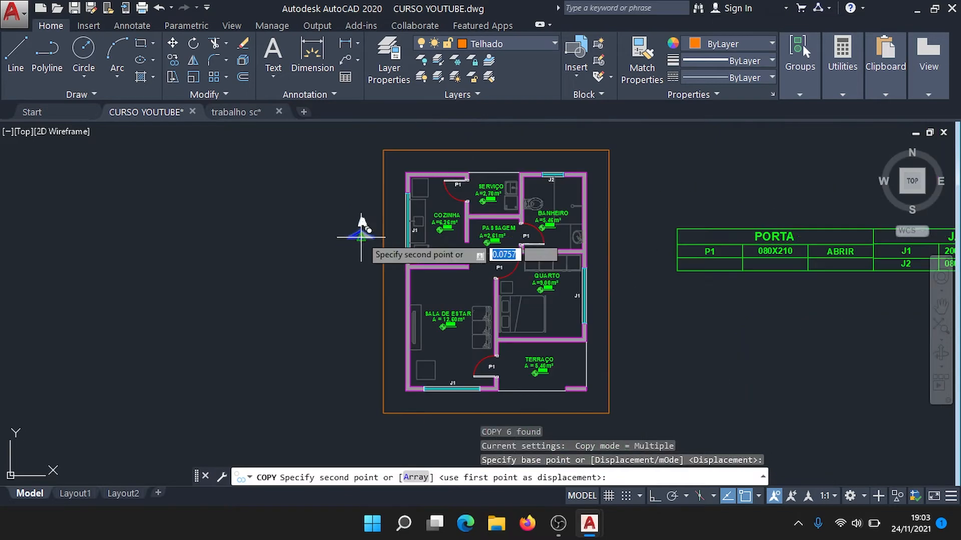
{"action": "scroll", "coordinate": [628, 235], "scroll_direction": "up", "scroll_amount": 4}
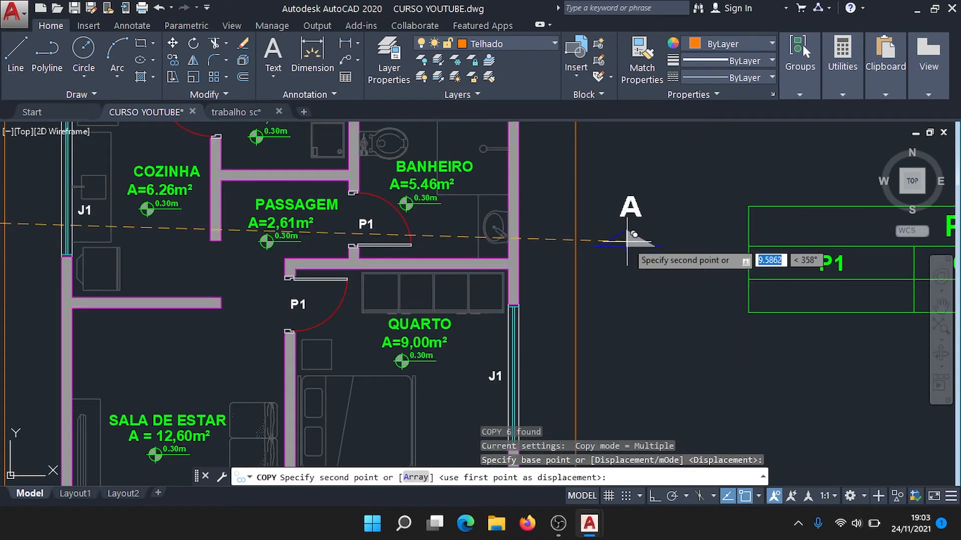
{"action": "left_click", "coordinate": [653, 497]}
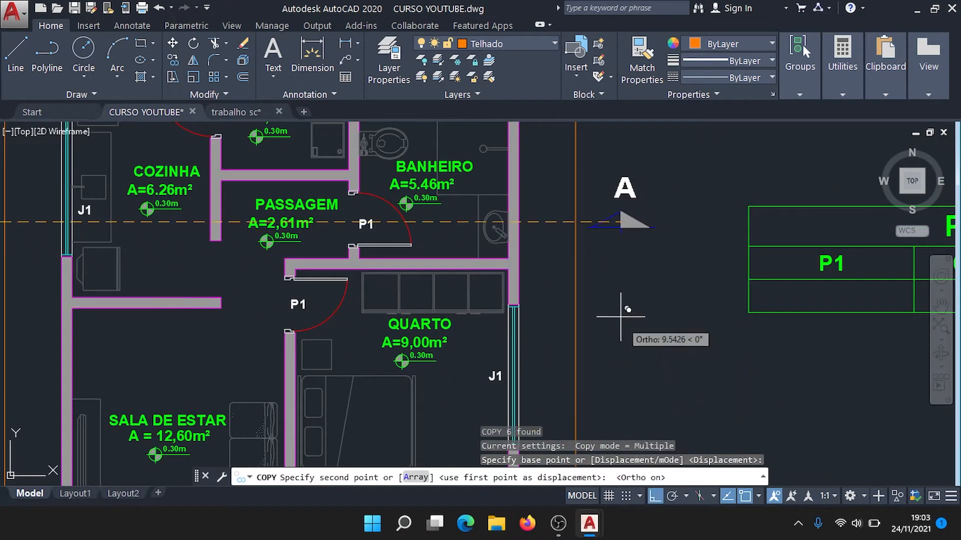
{"action": "left_click", "coordinate": [632, 220]}
{"action": "key", "text": "Escape"}
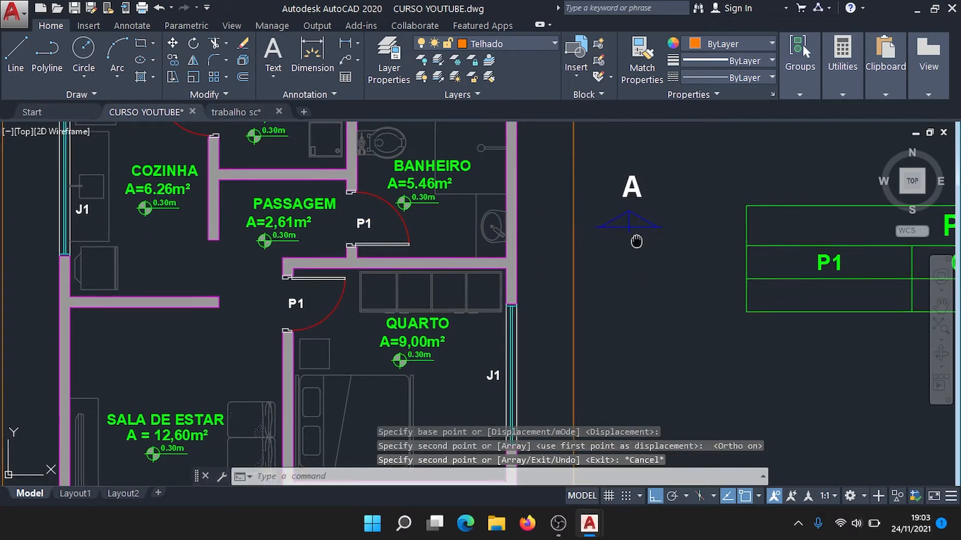
Hatch the right half of the east A marker's triangle in grey colour 253.
{"action": "middle_click_drag", "start_coordinate": [636, 238], "coordinate": [610, 234]}
{"action": "scroll", "coordinate": [610, 234], "scroll_direction": "up", "scroll_amount": 2}
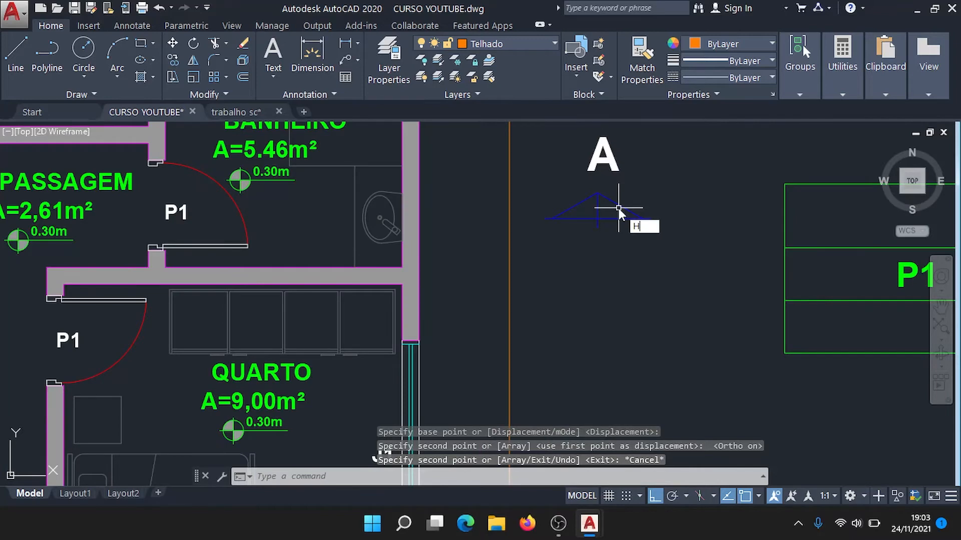
{"action": "type", "text": "h"}
{"action": "key", "text": "Return"}
{"action": "left_click", "coordinate": [610, 209]}
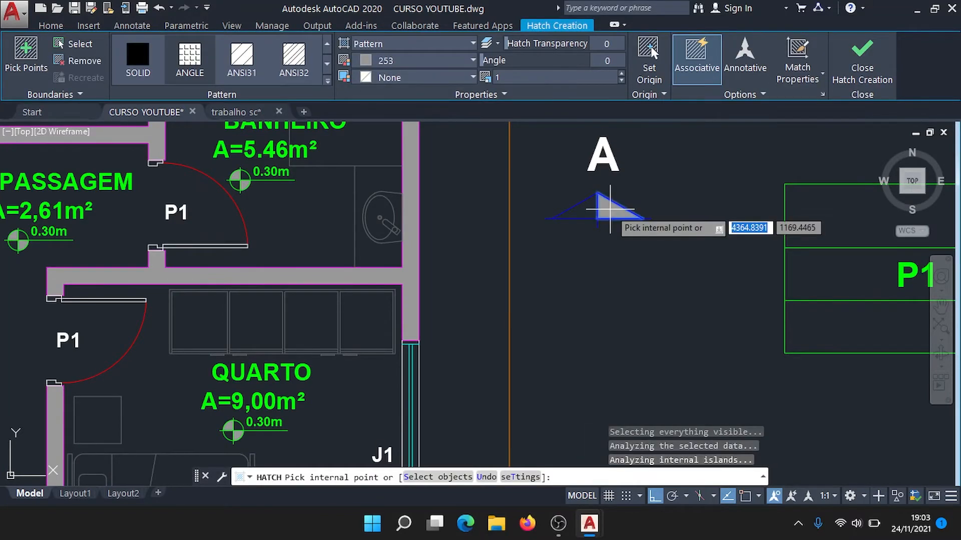
{"action": "key", "text": "Return"}
{"action": "scroll", "coordinate": [615, 203], "scroll_direction": "down", "scroll_amount": 3}
On the Defpoints layer, draw a horizontal section line across the plan from the west A marker to the east one.
{"action": "middle_click_drag", "start_coordinate": [530, 216], "coordinate": [611, 221]}
{"action": "left_click", "coordinate": [527, 44]}
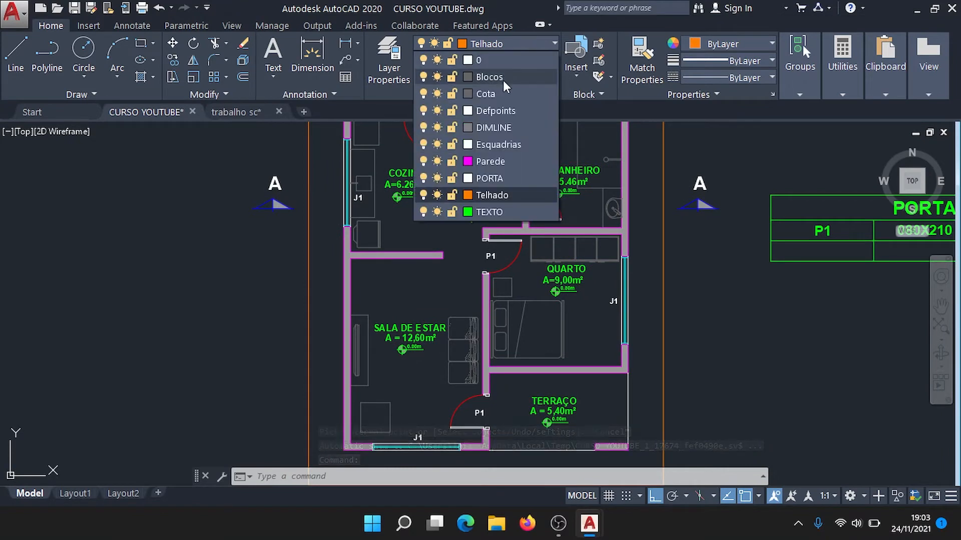
{"action": "left_click", "coordinate": [503, 111]}
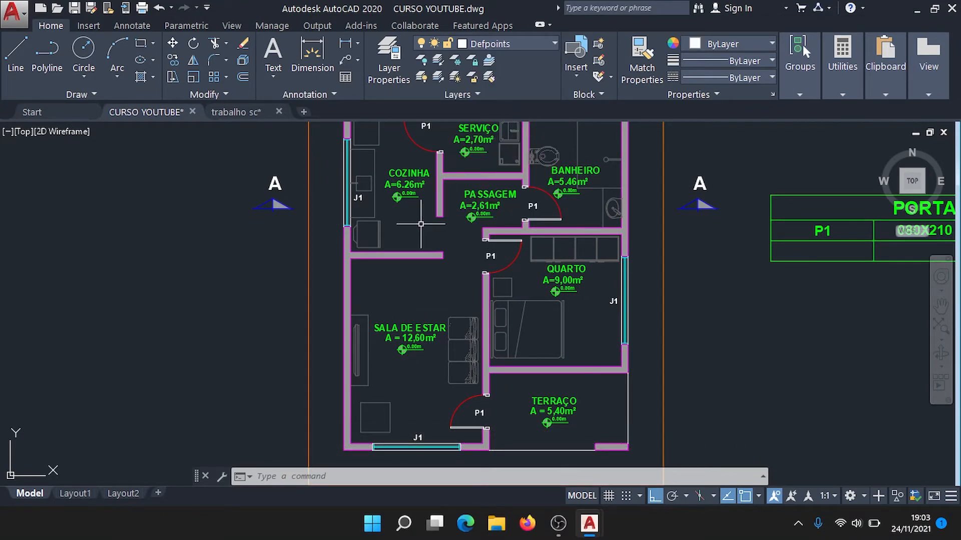
{"action": "type", "text": "l"}
{"action": "key", "text": "Return"}
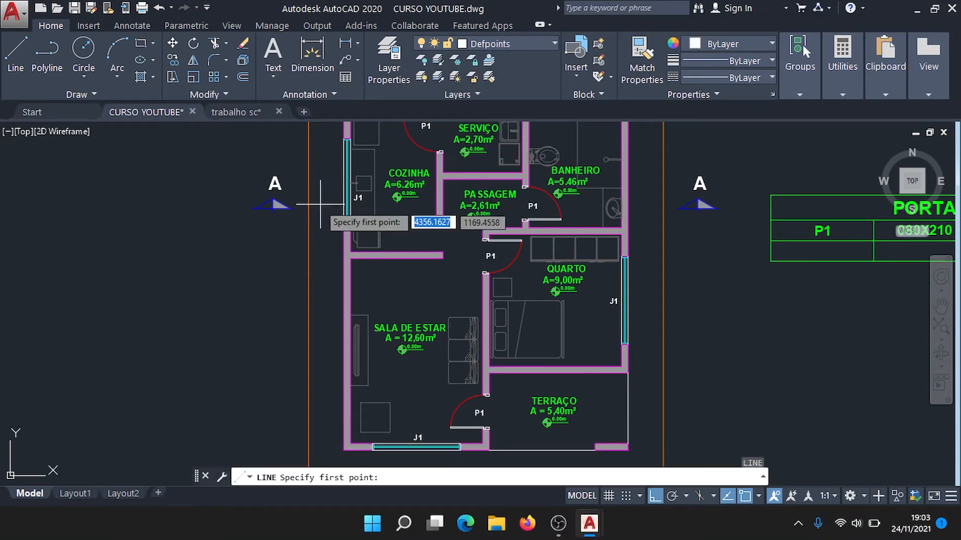
{"action": "scroll", "coordinate": [322, 207], "scroll_direction": "up", "scroll_amount": 4}
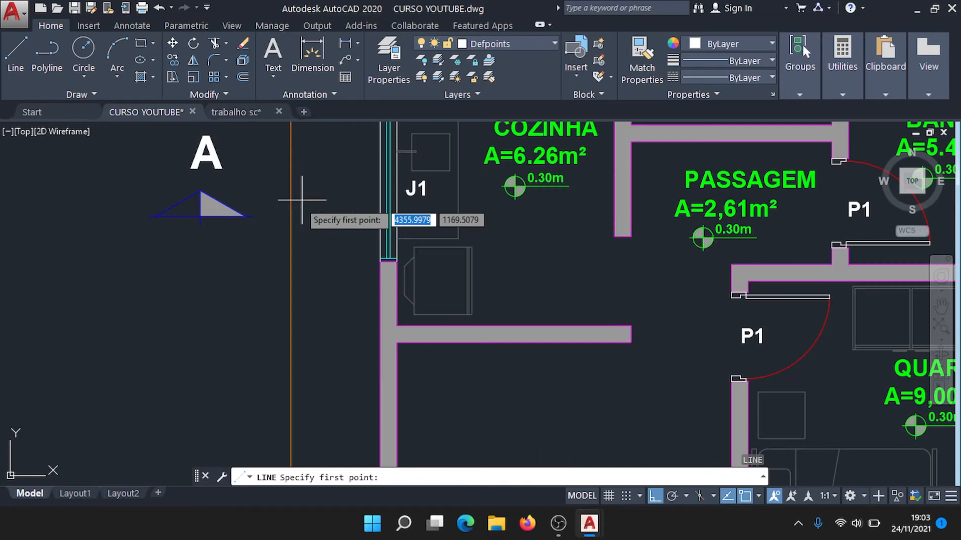
{"action": "left_click", "coordinate": [257, 213]}
{"action": "scroll", "coordinate": [258, 214], "scroll_direction": "down", "scroll_amount": 2}
{"action": "mouse_move", "coordinate": [760, 221]}
{"action": "middle_mouse_down"}
{"action": "mouse_move", "coordinate": [673, 222]}
{"action": "mouse_move", "coordinate": [502, 251]}
{"action": "middle_mouse_up"}
{"action": "scroll", "coordinate": [607, 247], "scroll_direction": "up", "scroll_amount": 4}
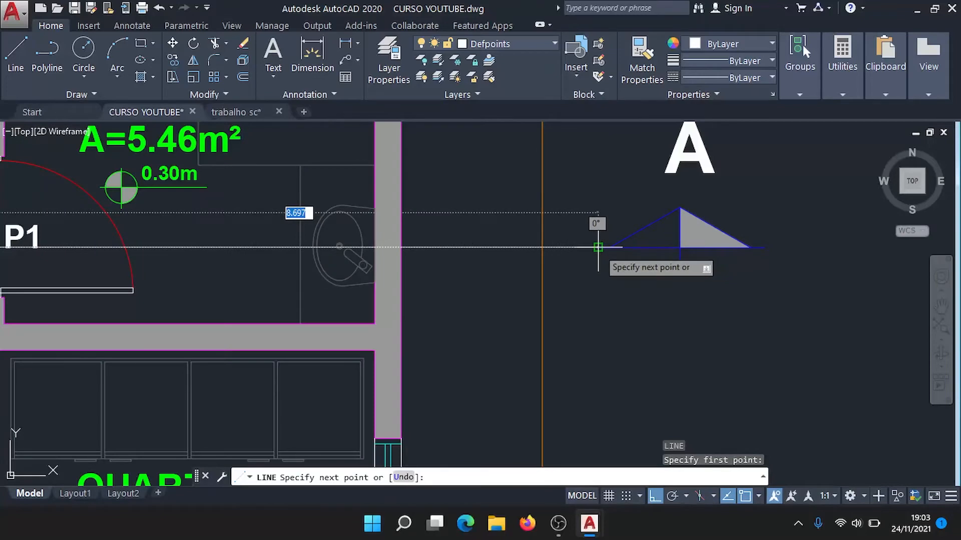
{"action": "left_click", "coordinate": [598, 247]}
{"action": "key", "text": "Escape"}
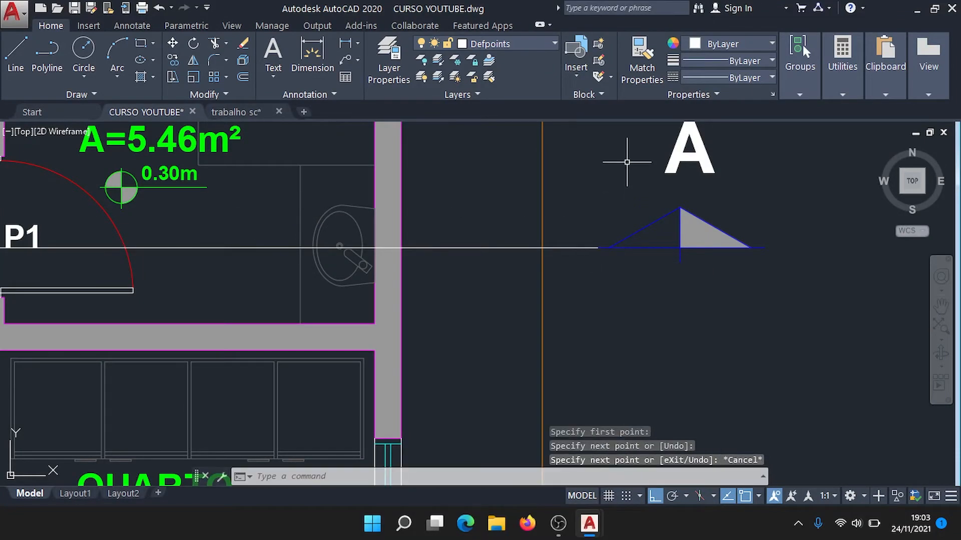
{"action": "scroll", "coordinate": [626, 180], "scroll_direction": "down", "scroll_amount": 4}
{"action": "scroll", "coordinate": [626, 181], "scroll_direction": "down", "scroll_amount": 2}
{"action": "middle_click_drag", "start_coordinate": [523, 207], "coordinate": [556, 271]}
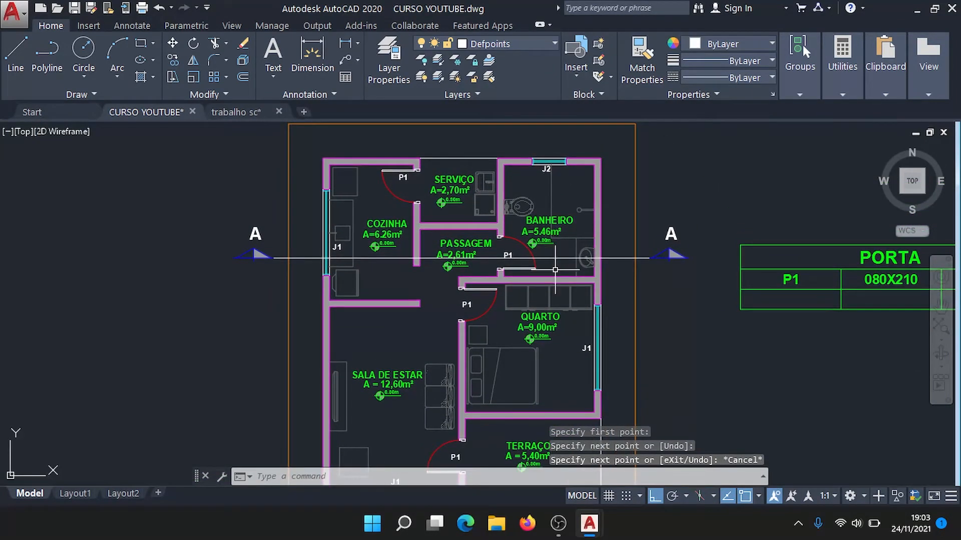
Load the ISO long-dash dot linetype ACAD_ISO04W100 from acadiso.lin into the drawing.
{"action": "scroll", "coordinate": [602, 267], "scroll_direction": "up", "scroll_amount": 2}
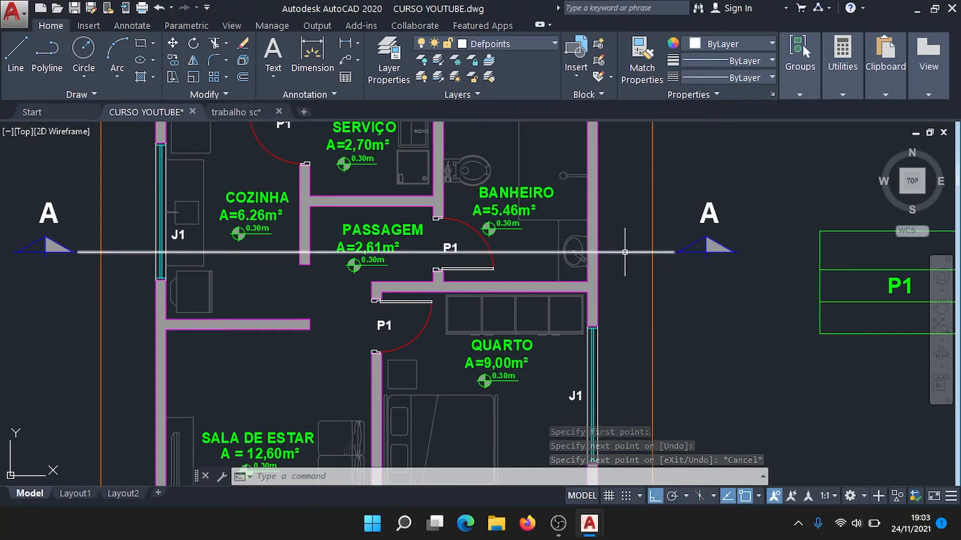
{"action": "left_click", "coordinate": [625, 253]}
{"action": "left_click", "coordinate": [759, 79]}
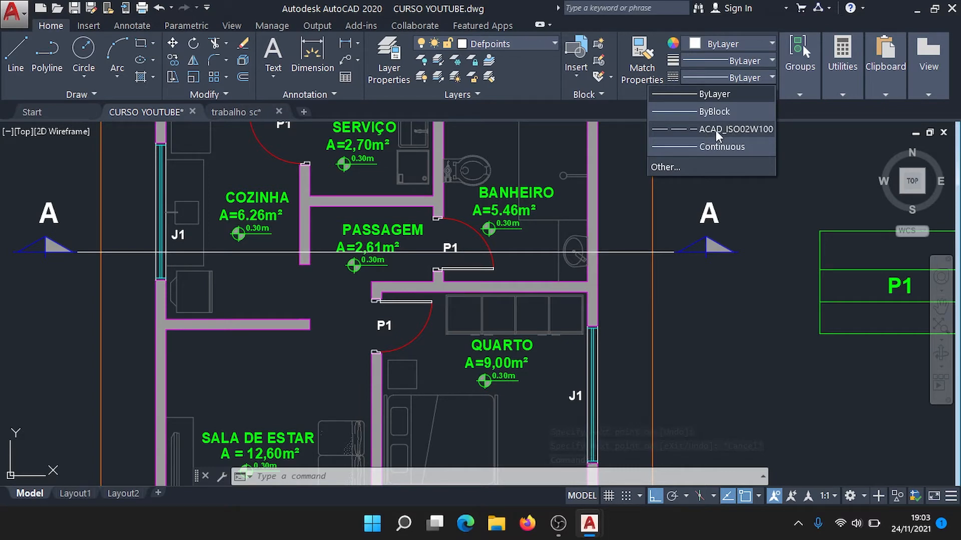
{"action": "left_click", "coordinate": [687, 170]}
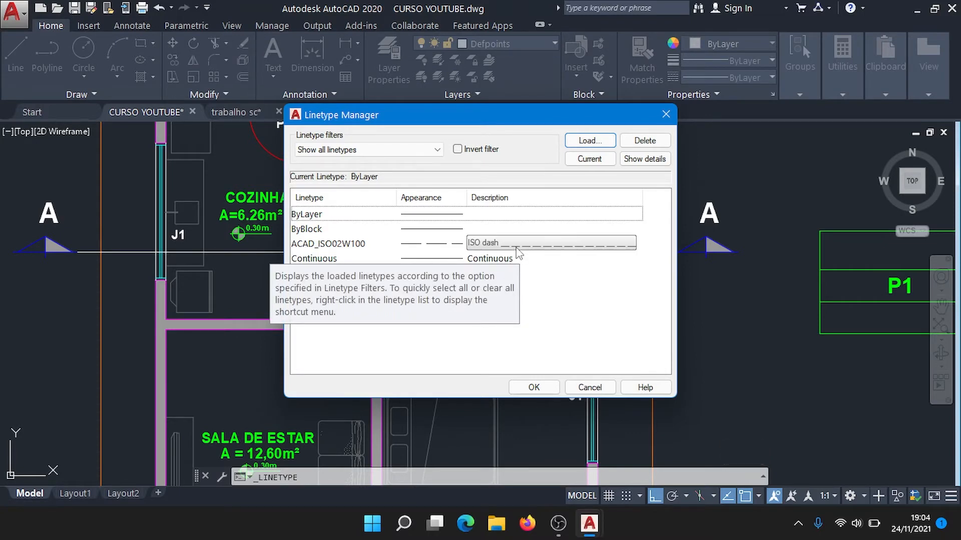
{"action": "left_click", "coordinate": [584, 139]}
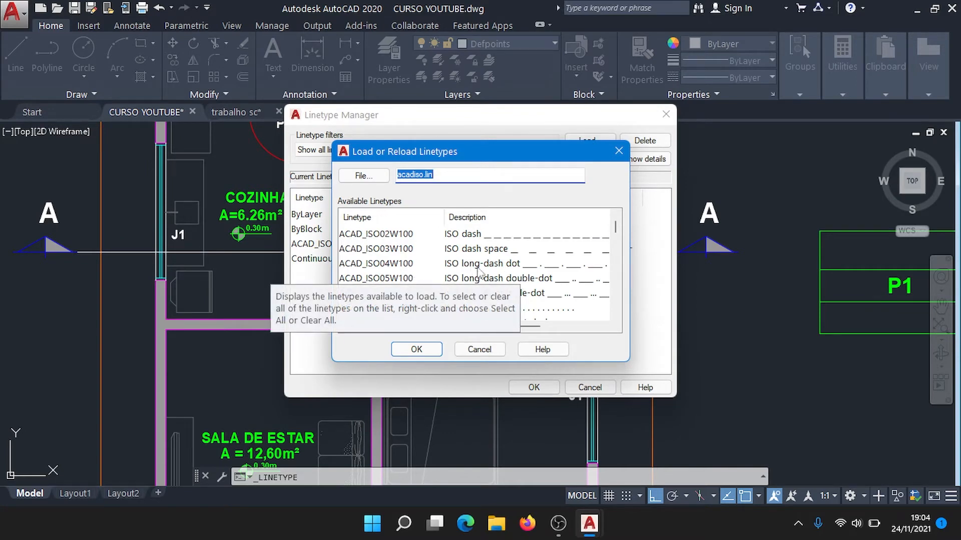
{"action": "scroll", "coordinate": [501, 268], "scroll_direction": "down", "scroll_amount": 1}
{"action": "scroll", "coordinate": [500, 251], "scroll_direction": "up", "scroll_amount": 1}
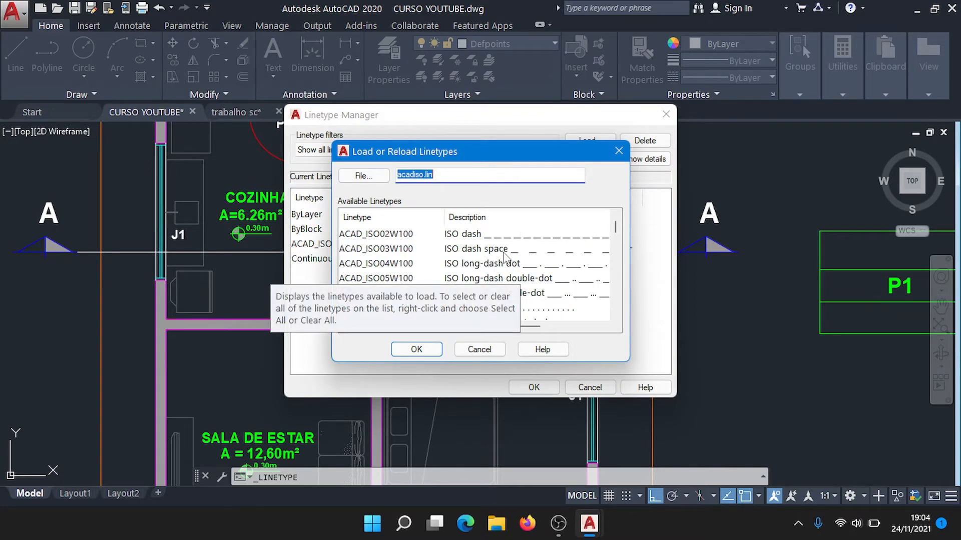
{"action": "left_click", "coordinate": [525, 265]}
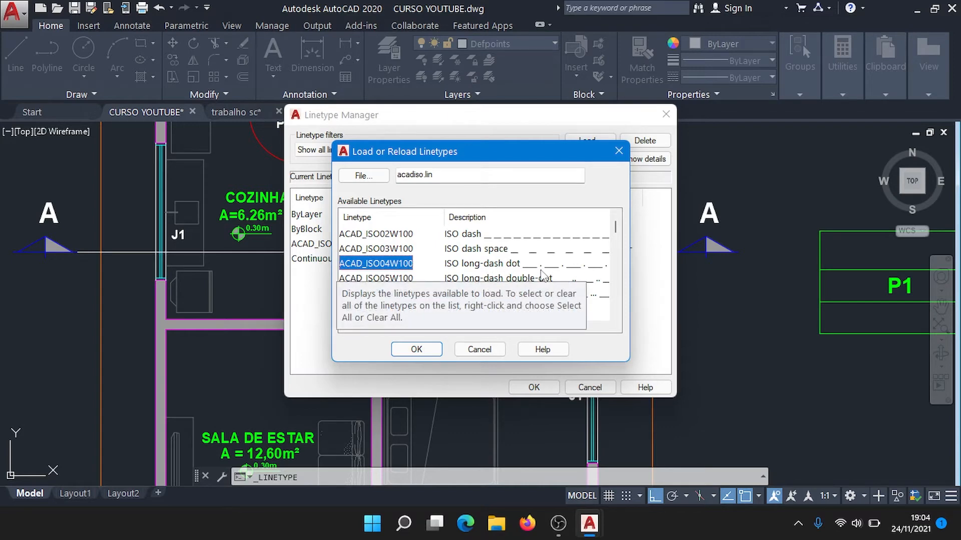
{"action": "left_click", "coordinate": [424, 351]}
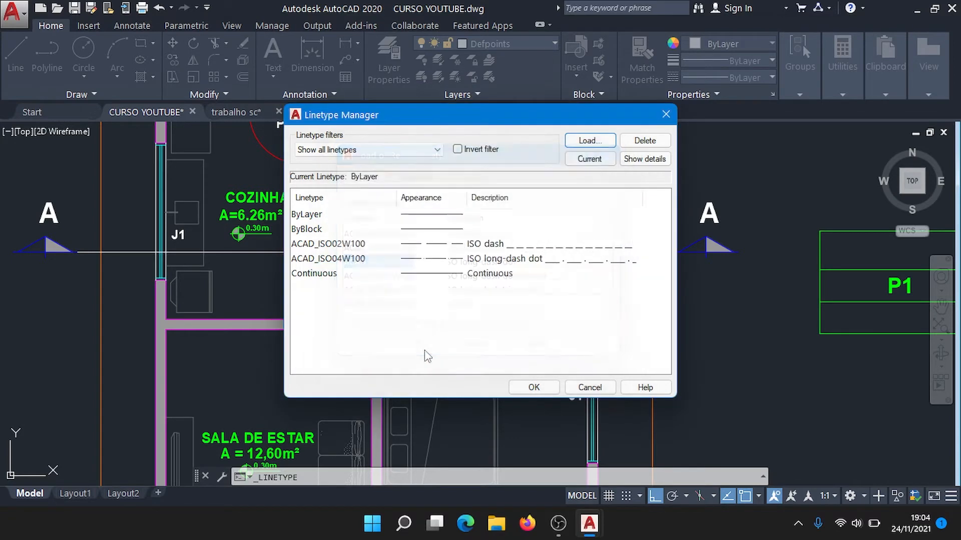
{"action": "left_click", "coordinate": [564, 260]}
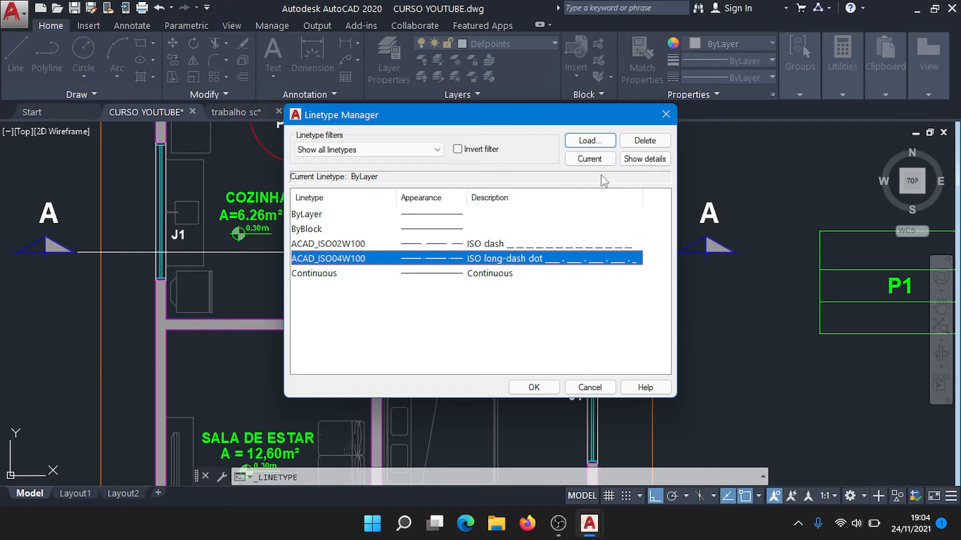
{"action": "left_click", "coordinate": [533, 388]}
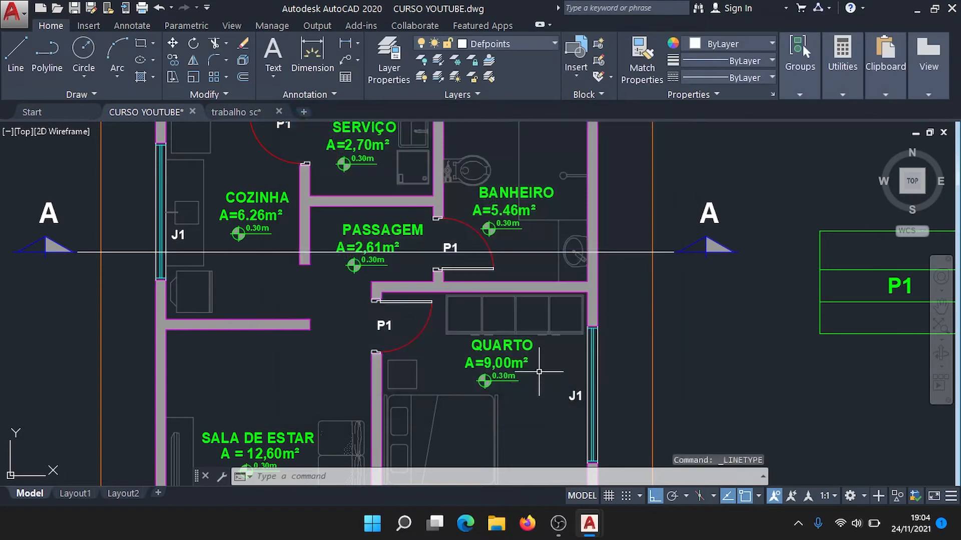
Apply the ACAD_ISO04W100 linetype to the section line between the two A markers.
{"action": "left_click", "coordinate": [622, 251]}
{"action": "left_click", "coordinate": [716, 77]}
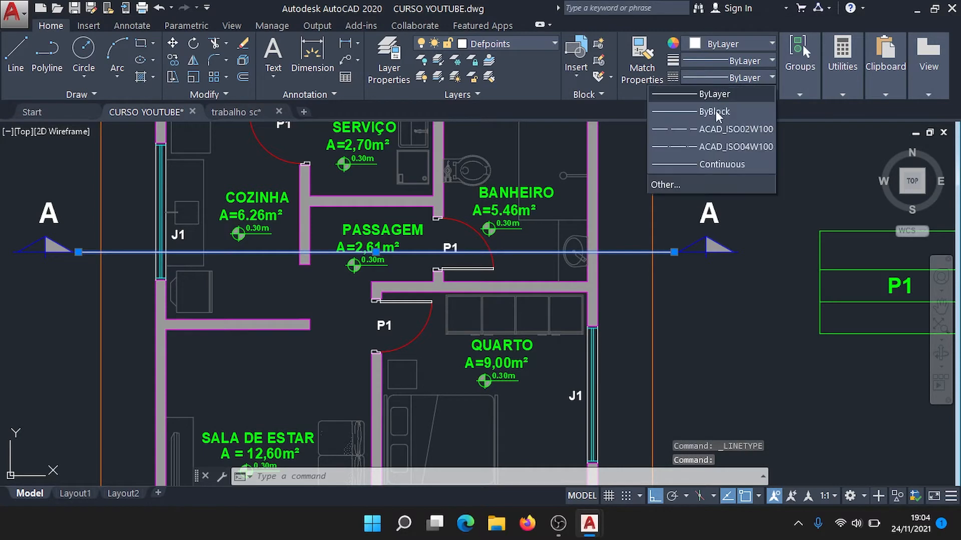
{"action": "left_click", "coordinate": [714, 147]}
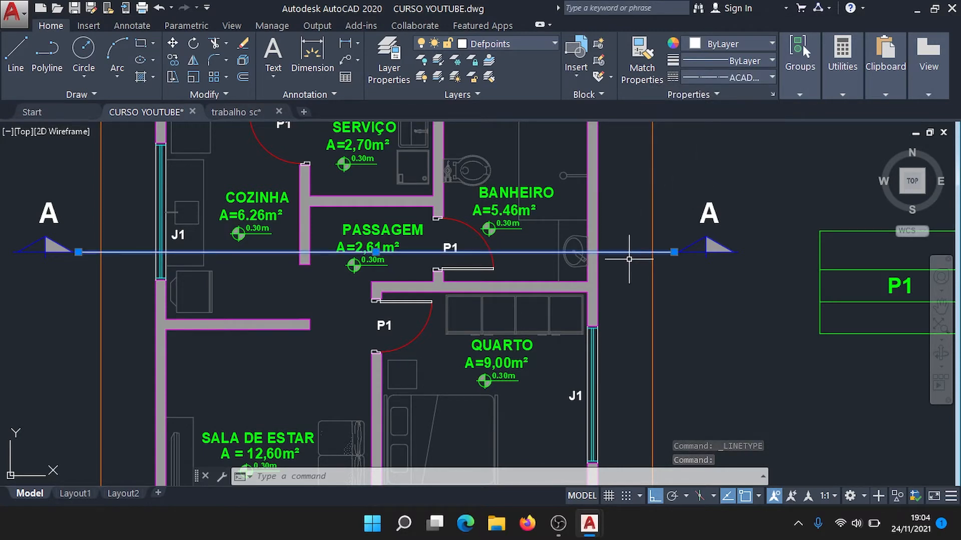
{"action": "key", "text": "Escape"}
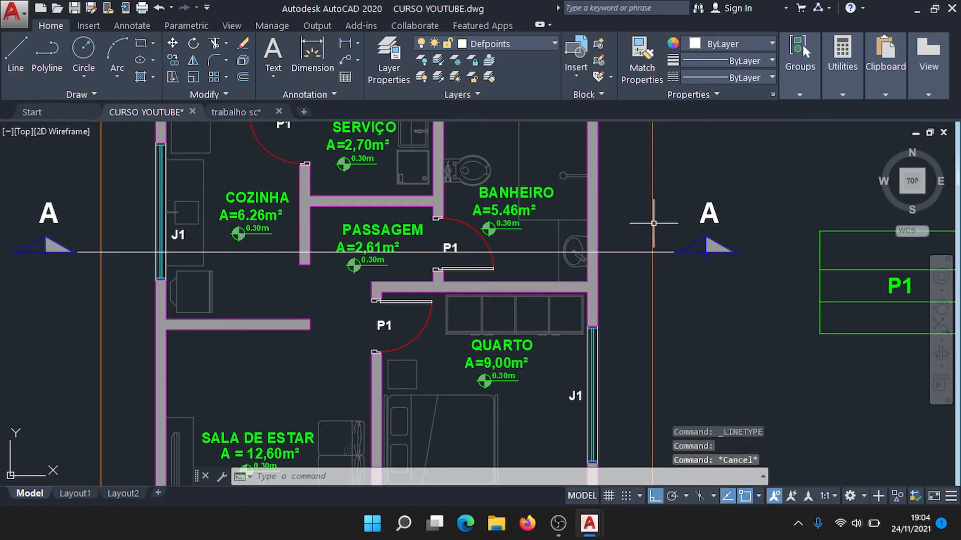
{"action": "scroll", "coordinate": [656, 219], "scroll_direction": "down", "scroll_amount": 2}
{"action": "middle_click_drag", "start_coordinate": [597, 304], "coordinate": [557, 310]}
{"action": "scroll", "coordinate": [383, 240], "scroll_direction": "down", "scroll_amount": 2}
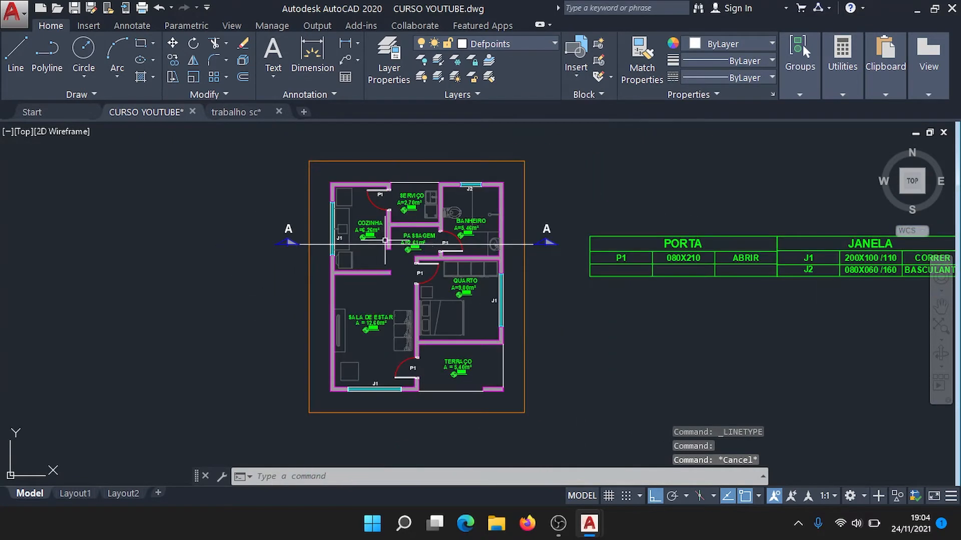
Examine the B section marker above the plan in the trabalho sc drawing, and return to the CURSO YOUTUBE drawing.
{"action": "left_click", "coordinate": [242, 113]}
{"action": "scroll", "coordinate": [665, 224], "scroll_direction": "down", "scroll_amount": 2}
{"action": "mouse_move", "coordinate": [687, 186]}
{"action": "middle_mouse_down"}
{"action": "mouse_move", "coordinate": [594, 365]}
{"action": "mouse_move", "coordinate": [589, 311]}
{"action": "middle_mouse_up"}
{"action": "scroll", "coordinate": [543, 192], "scroll_direction": "up", "scroll_amount": 3}
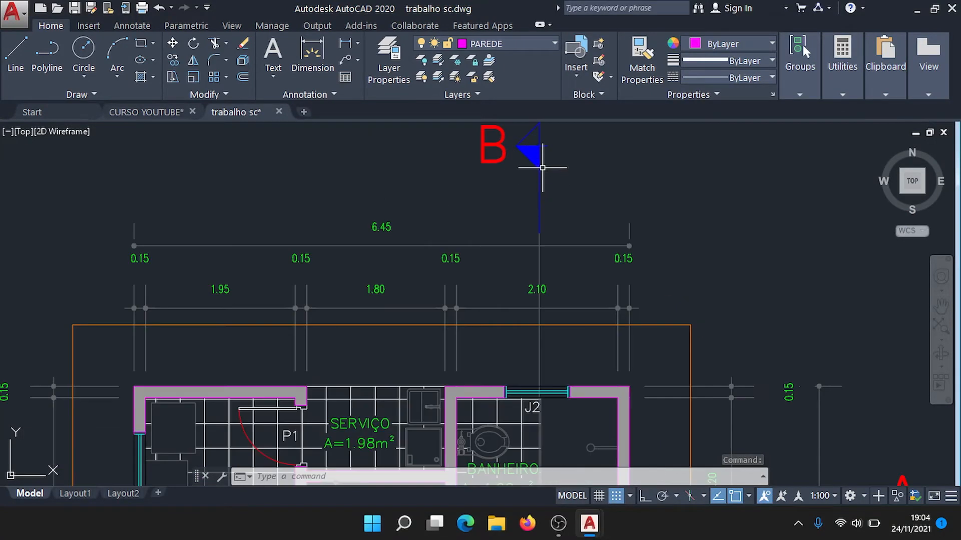
{"action": "middle_click_drag", "start_coordinate": [472, 142], "coordinate": [463, 202]}
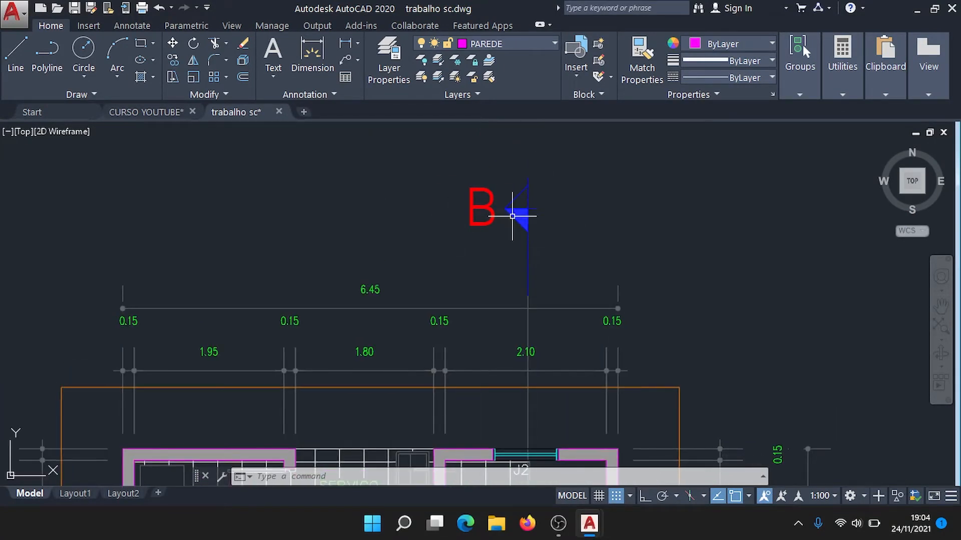
{"action": "left_click", "coordinate": [150, 112]}
{"action": "key", "text": "Escape"}
Copy the A section line with both of its markers horizontally to the empty space west of the floor plan.
{"action": "scroll", "coordinate": [557, 238], "scroll_direction": "up", "scroll_amount": 5}
{"action": "middle_click_drag", "start_coordinate": [596, 226], "coordinate": [654, 217]}
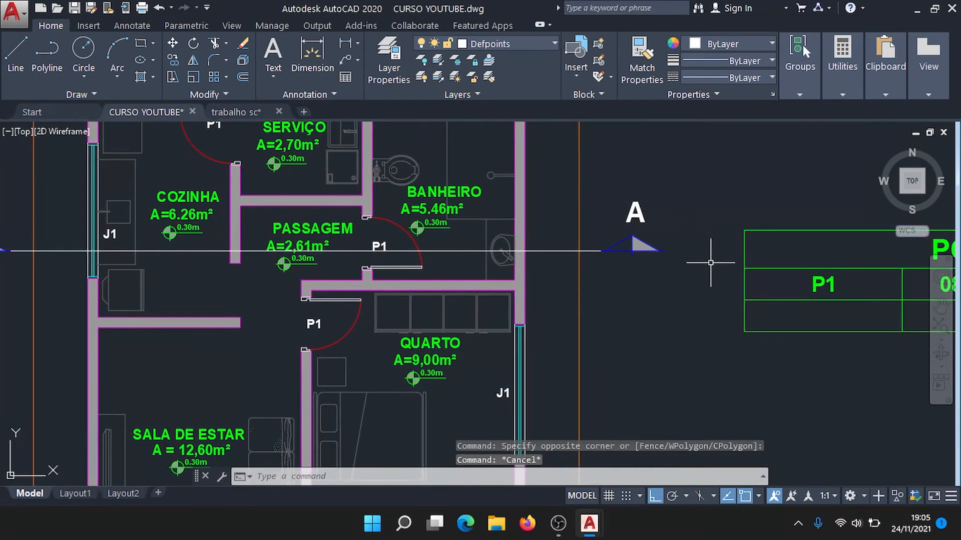
{"action": "left_click", "coordinate": [699, 296]}
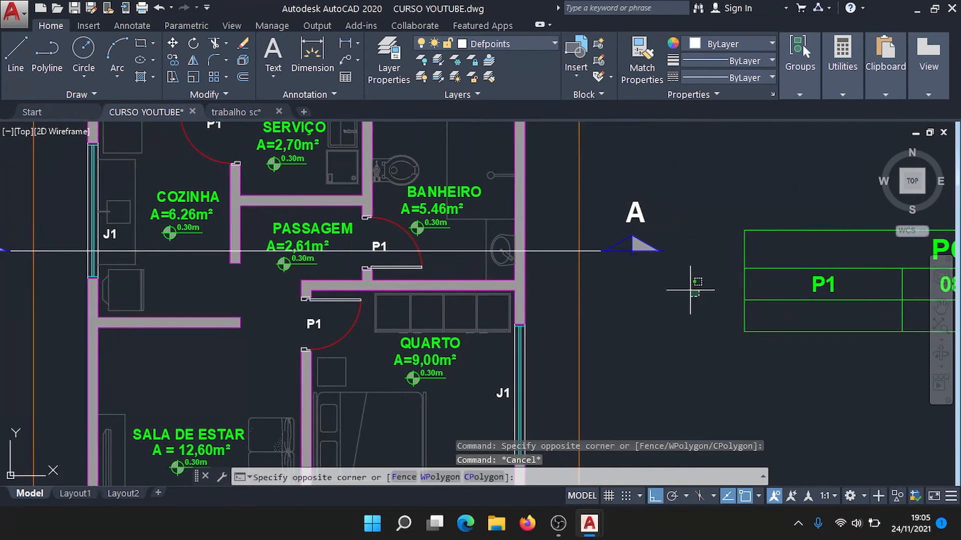
{"action": "left_click", "coordinate": [620, 184]}
{"action": "scroll", "coordinate": [801, 235], "scroll_direction": "down", "scroll_amount": 3}
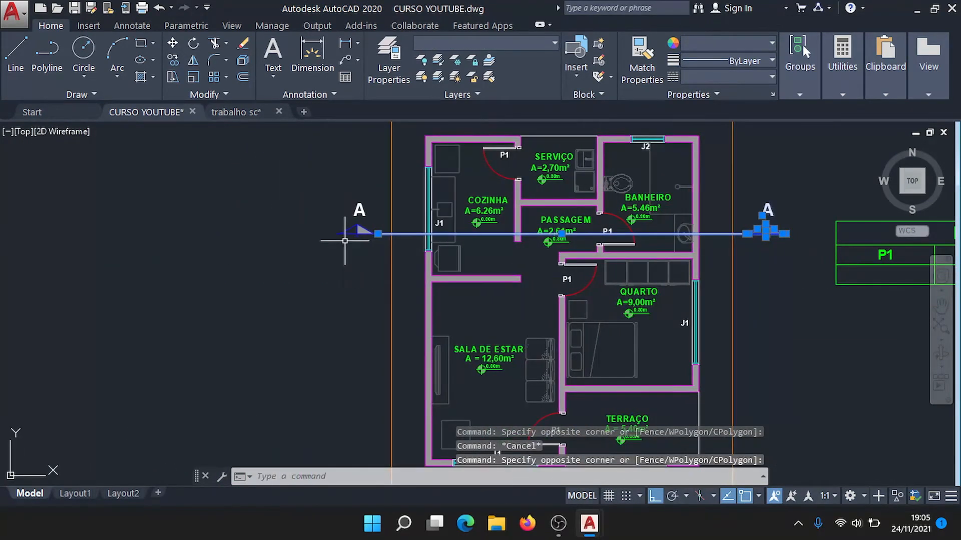
{"action": "scroll", "coordinate": [344, 241], "scroll_direction": "up", "scroll_amount": 4}
{"action": "left_click", "coordinate": [438, 259]}
{"action": "left_click", "coordinate": [322, 148]}
{"action": "scroll", "coordinate": [405, 270], "scroll_direction": "down", "scroll_amount": 4}
{"action": "middle_click_drag", "start_coordinate": [404, 270], "coordinate": [285, 258]}
{"action": "type", "text": "co"}
{"action": "key", "text": "Return"}
{"action": "left_click", "coordinate": [280, 236]}
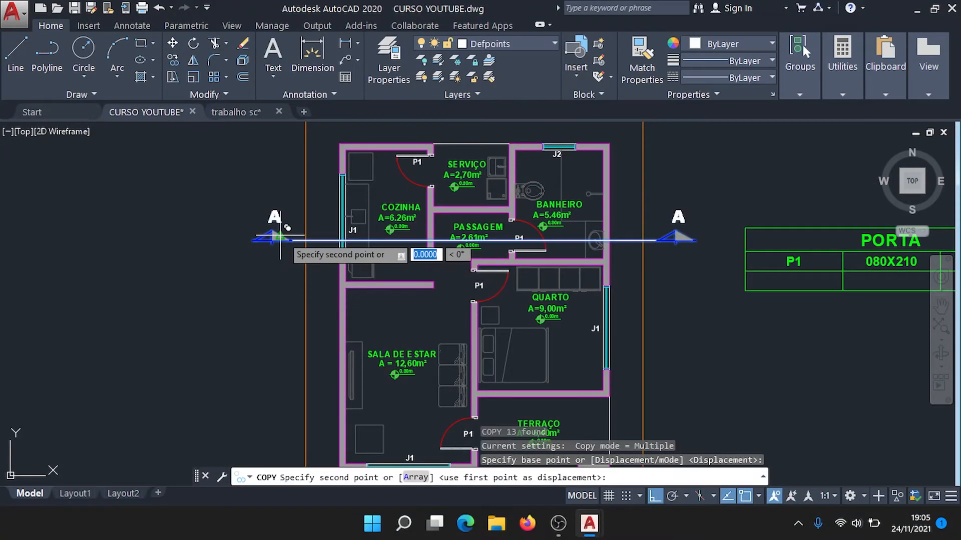
{"action": "scroll", "coordinate": [280, 236], "scroll_direction": "down", "scroll_amount": 2}
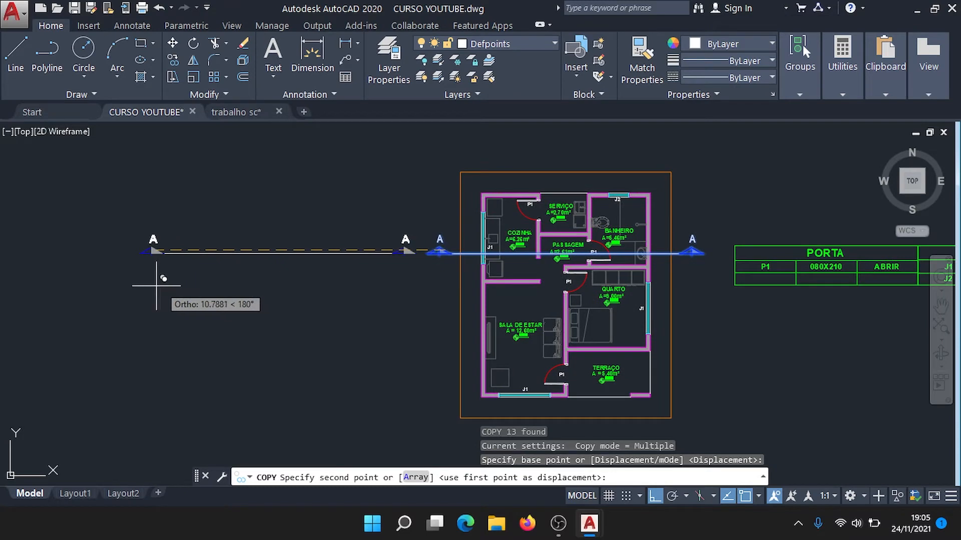
{"action": "left_click", "coordinate": [85, 279]}
{"action": "key", "text": "Escape"}
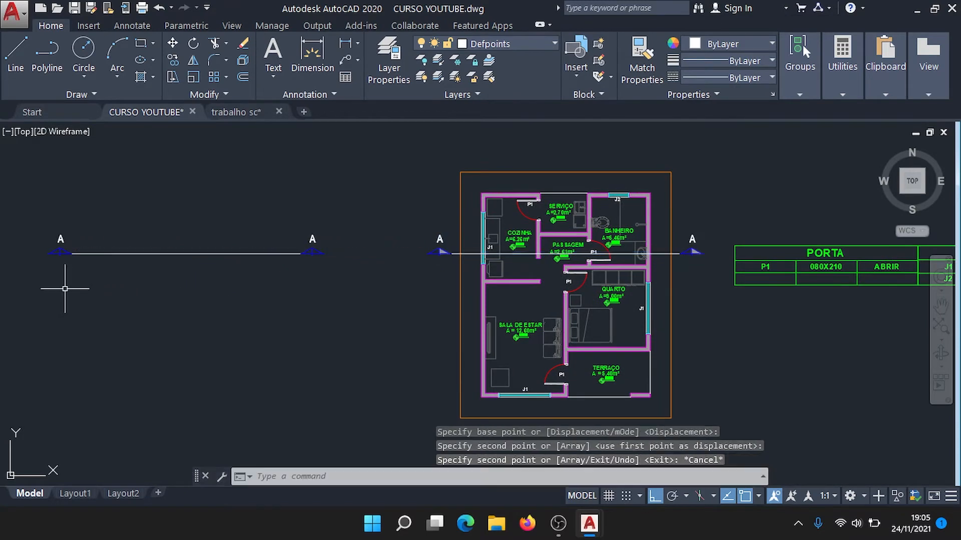
Rotate the copied section line and its markers 90° about a point on the line so it runs vertically.
{"action": "left_click", "coordinate": [32, 191]}
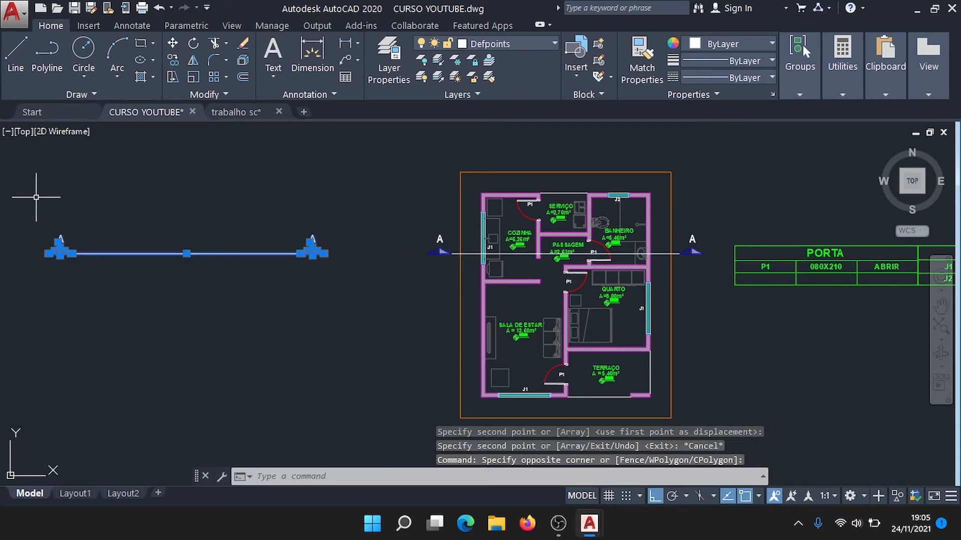
{"action": "type", "text": "RO"}
{"action": "key", "text": "Return"}
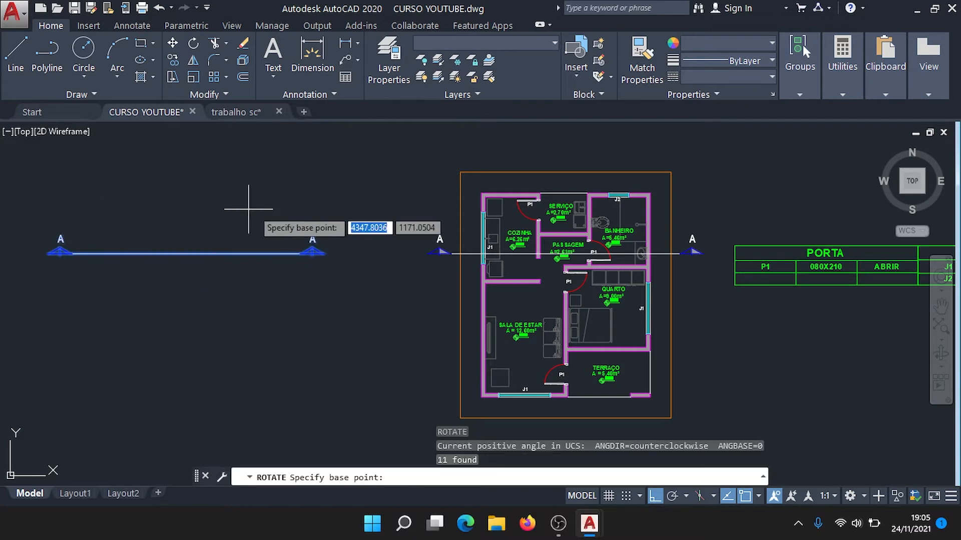
{"action": "left_click", "coordinate": [216, 254]}
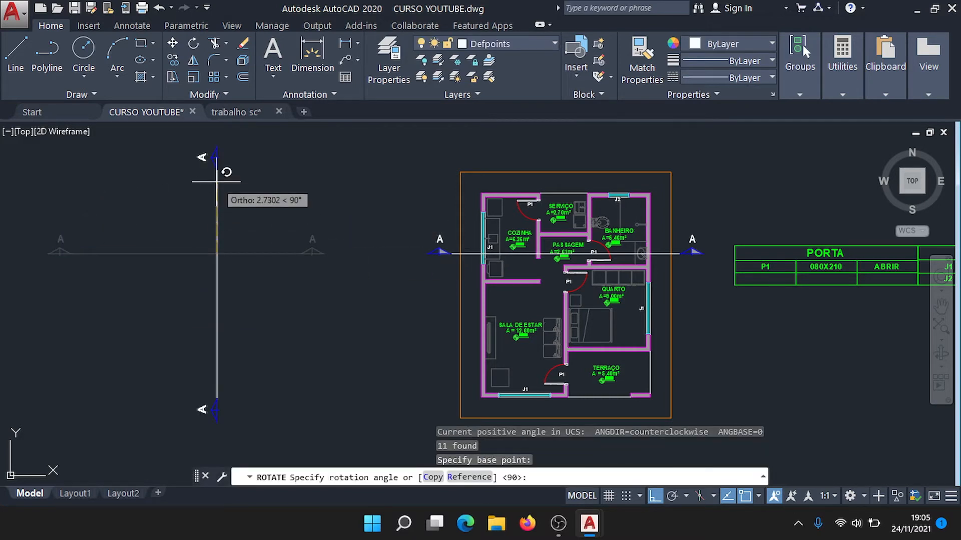
{"action": "left_click", "coordinate": [217, 182]}
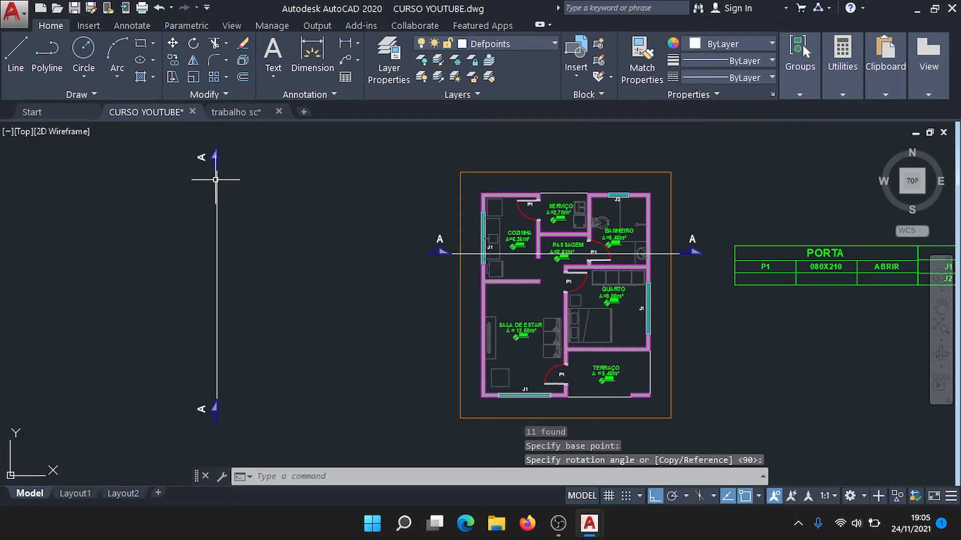
Rotate the sideways letter A at the north marker of the vertical section line by 270° so it reads upright.
{"action": "scroll", "coordinate": [226, 183], "scroll_direction": "up", "scroll_amount": 10}
{"action": "left_click", "coordinate": [317, 311]}
{"action": "left_click", "coordinate": [230, 195]}
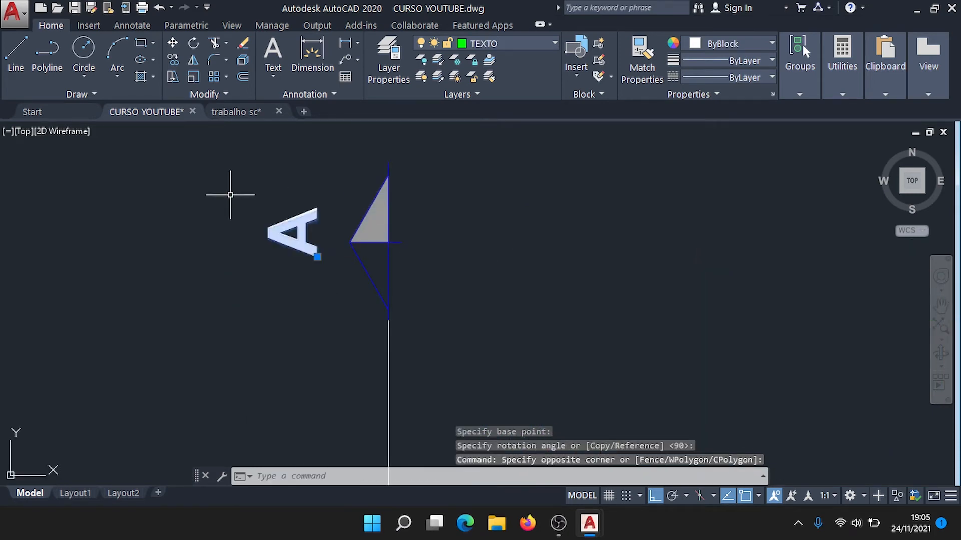
{"action": "type", "text": "r"}
{"action": "key", "text": "Return"}
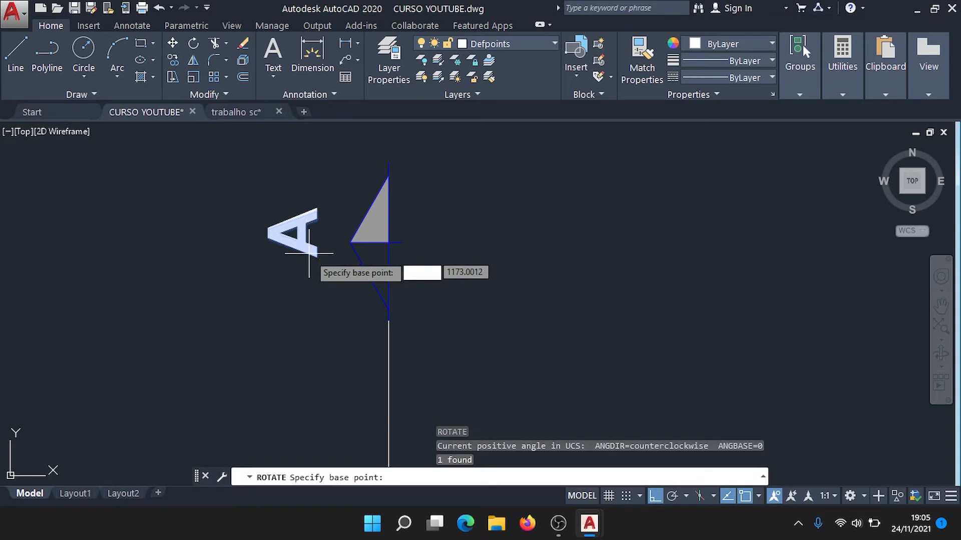
{"action": "left_click", "coordinate": [314, 278]}
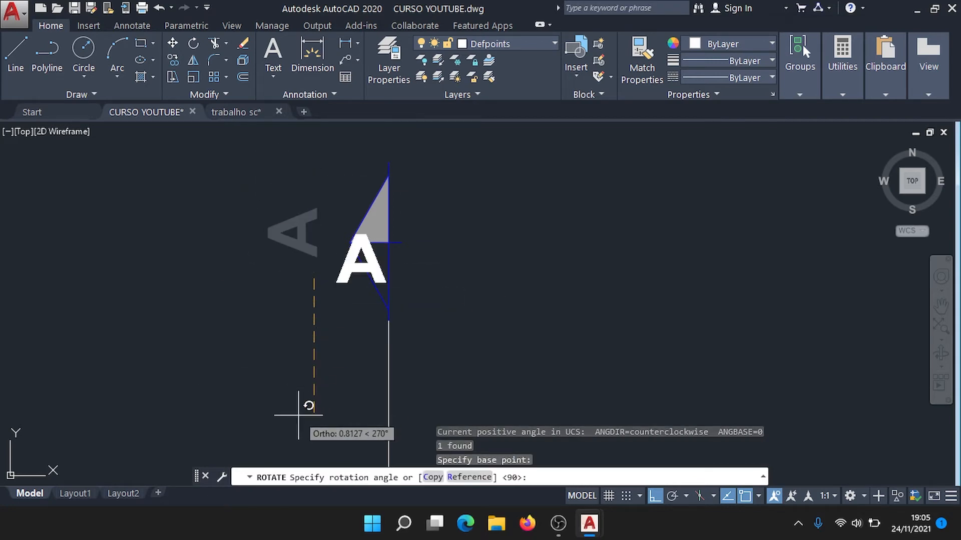
{"action": "key", "text": "Escape"}
With Ortho off, move the upright letter A just west of the north marker's triangle.
{"action": "left_click", "coordinate": [336, 299]}
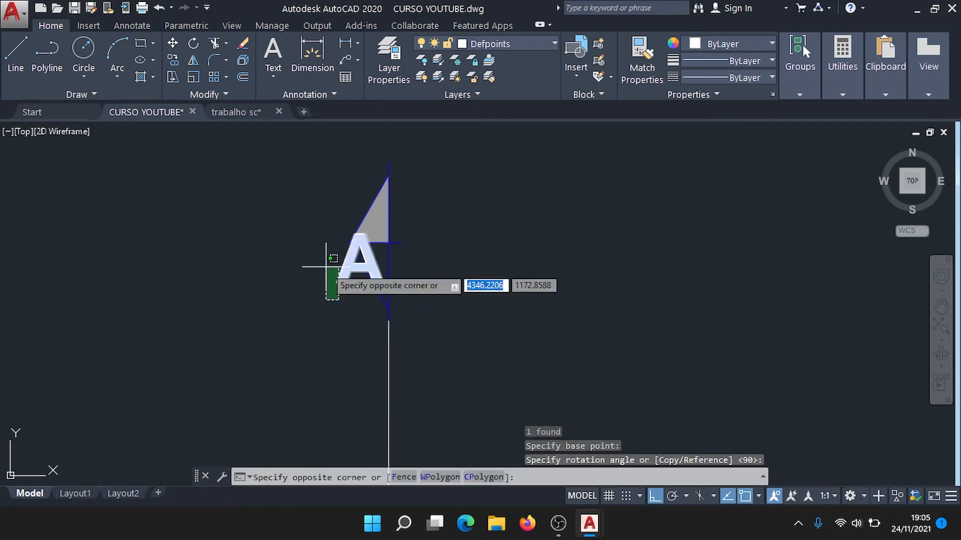
{"action": "left_click", "coordinate": [325, 266]}
{"action": "key", "text": "Return"}
{"action": "left_click", "coordinate": [336, 282]}
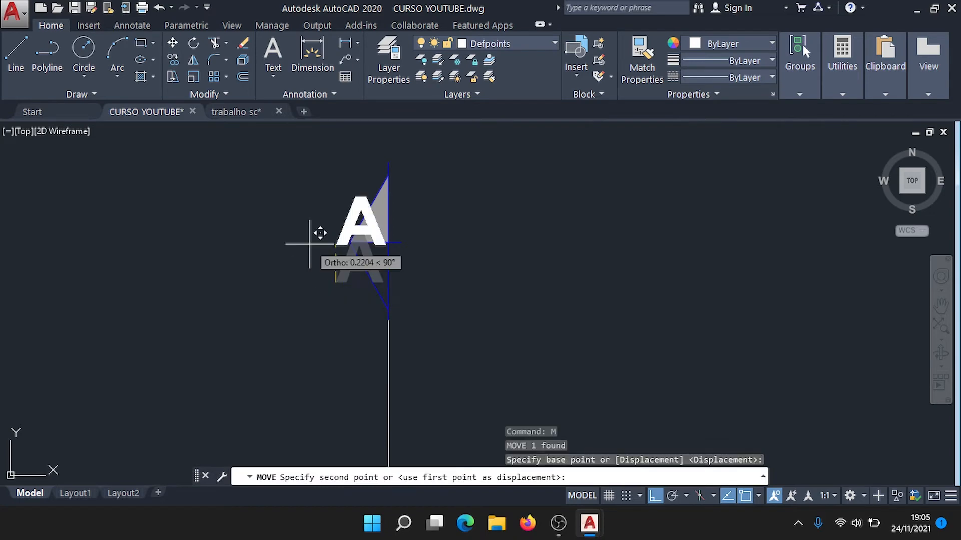
{"action": "left_click", "coordinate": [650, 499]}
{"action": "left_click", "coordinate": [290, 259]}
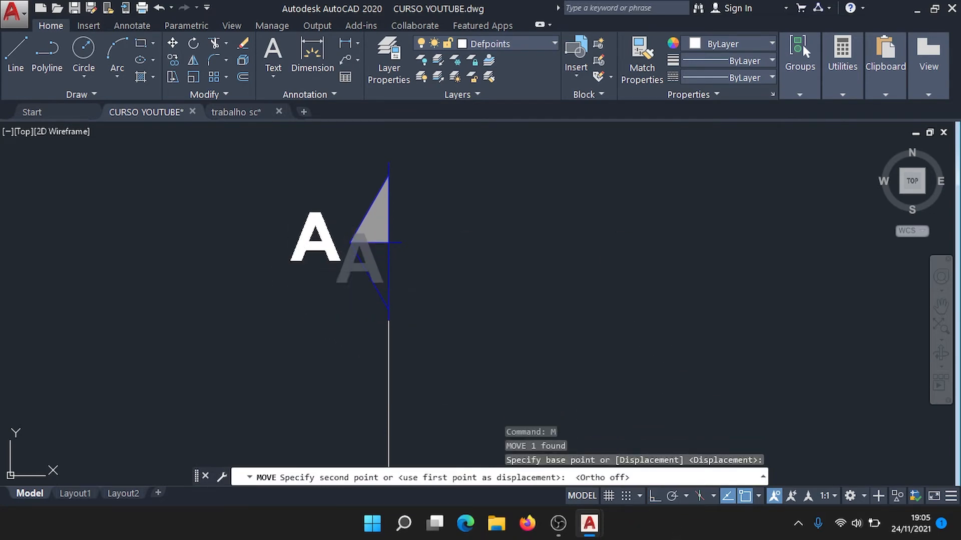
Change the north marker's letter from A to B.
{"action": "left_click", "coordinate": [324, 245]}
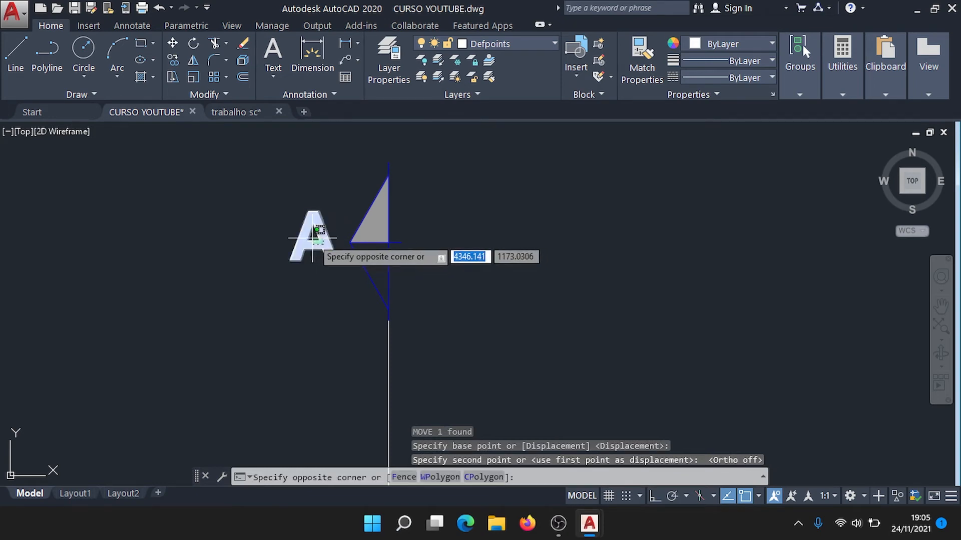
{"action": "key", "text": "Escape"}
{"action": "double_click", "coordinate": [315, 240]}
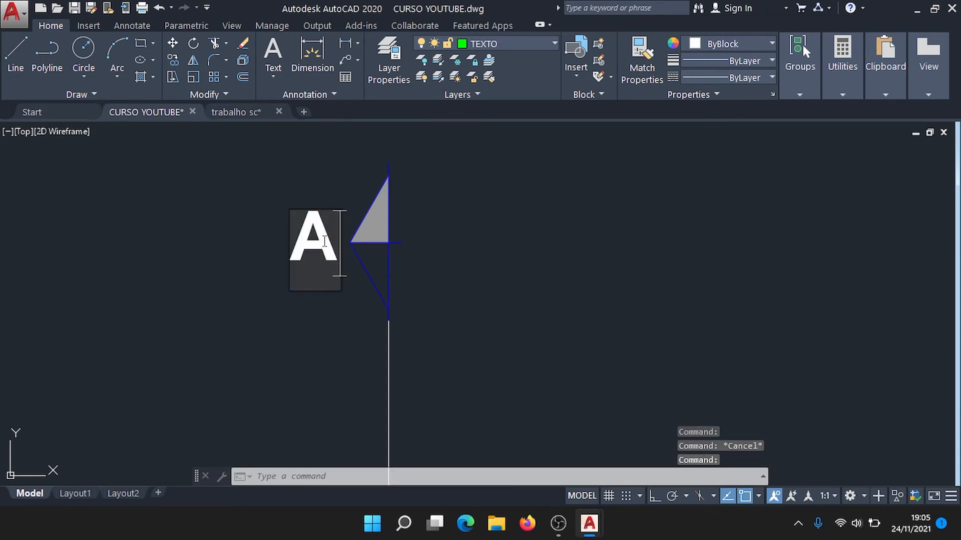
{"action": "key", "text": "BackSpace"}
{"action": "type", "text": "B"}
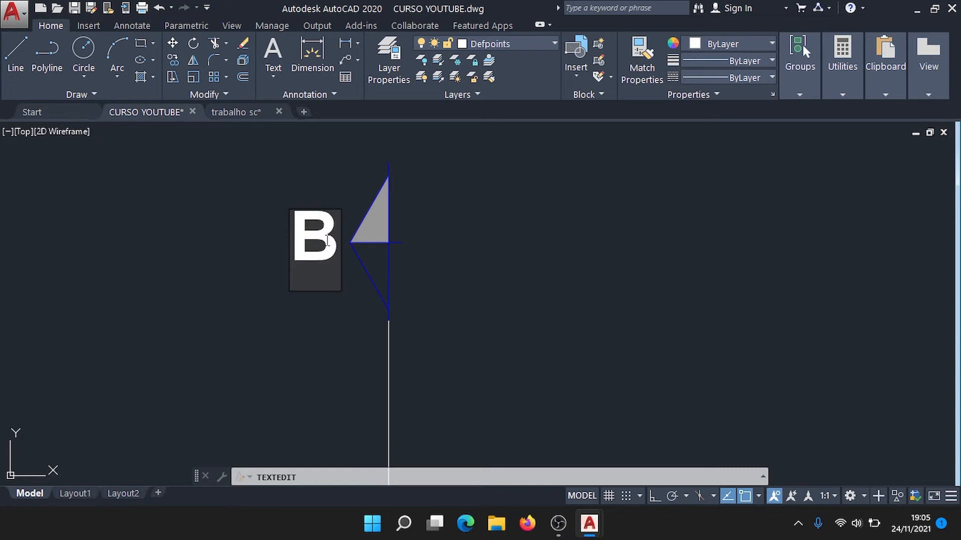
{"action": "key", "text": "Escape"}
Delete the sideways letter A beside the south marker of the vertical section line.
{"action": "scroll", "coordinate": [327, 255], "scroll_direction": "down", "scroll_amount": 3}
{"action": "middle_click_drag", "start_coordinate": [384, 359], "coordinate": [453, 221]}
{"action": "scroll", "coordinate": [453, 221], "scroll_direction": "down", "scroll_amount": 2}
{"action": "scroll", "coordinate": [452, 330], "scroll_direction": "up", "scroll_amount": 4}
{"action": "left_click", "coordinate": [440, 392]}
{"action": "left_click", "coordinate": [401, 313]}
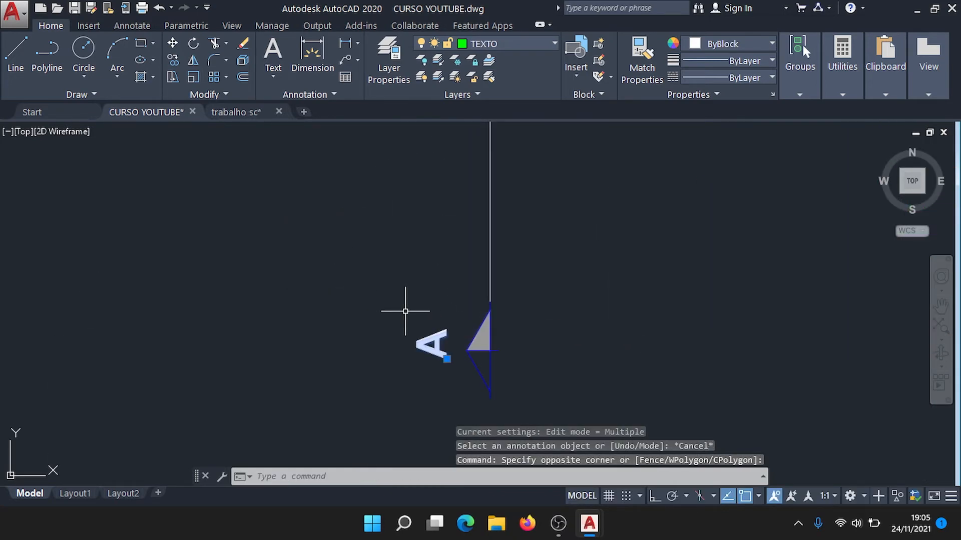
{"action": "key", "text": "Delete"}
Copy the letter B from the north marker straight down with Ortho on, placing it beside the south marker's triangle.
{"action": "scroll", "coordinate": [410, 308], "scroll_direction": "down", "scroll_amount": 1}
{"action": "middle_click_drag", "start_coordinate": [445, 311], "coordinate": [449, 496]}
{"action": "scroll", "coordinate": [423, 324], "scroll_direction": "up", "scroll_amount": 1}
{"action": "left_click", "coordinate": [440, 299]}
{"action": "left_click", "coordinate": [395, 199]}
{"action": "type", "text": "CO"}
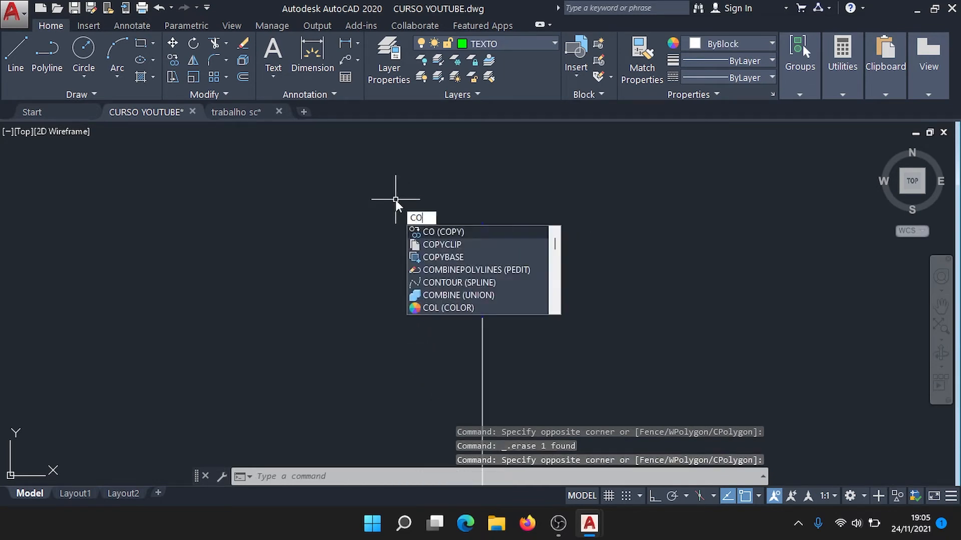
{"action": "key", "text": "Return"}
{"action": "left_click", "coordinate": [434, 286]}
{"action": "scroll", "coordinate": [436, 280], "scroll_direction": "down", "scroll_amount": 2}
{"action": "middle_click_drag", "start_coordinate": [435, 320], "coordinate": [403, 127]}
{"action": "middle_click_drag", "start_coordinate": [406, 458], "coordinate": [406, 273]}
{"action": "scroll", "coordinate": [406, 274], "scroll_direction": "up", "scroll_amount": 3}
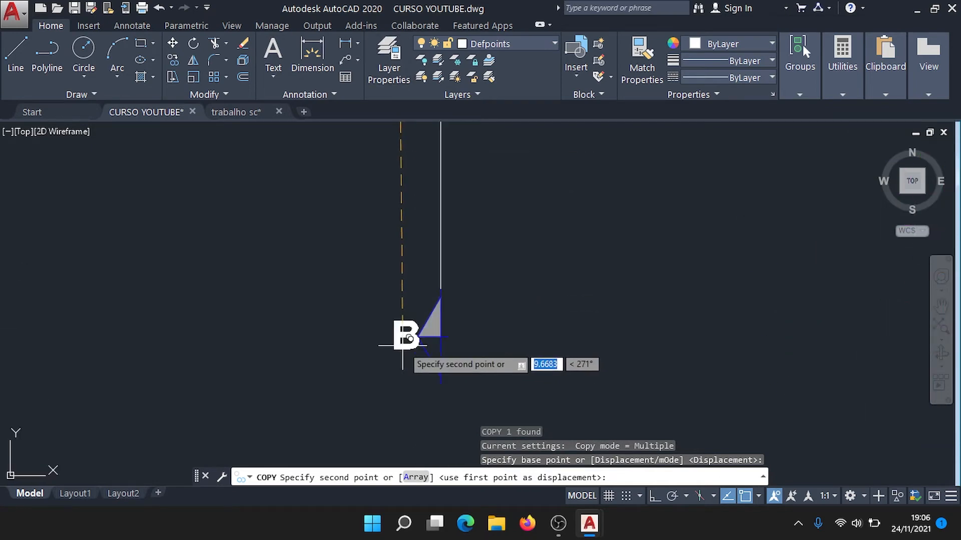
{"action": "scroll", "coordinate": [390, 345], "scroll_direction": "up", "scroll_amount": 2}
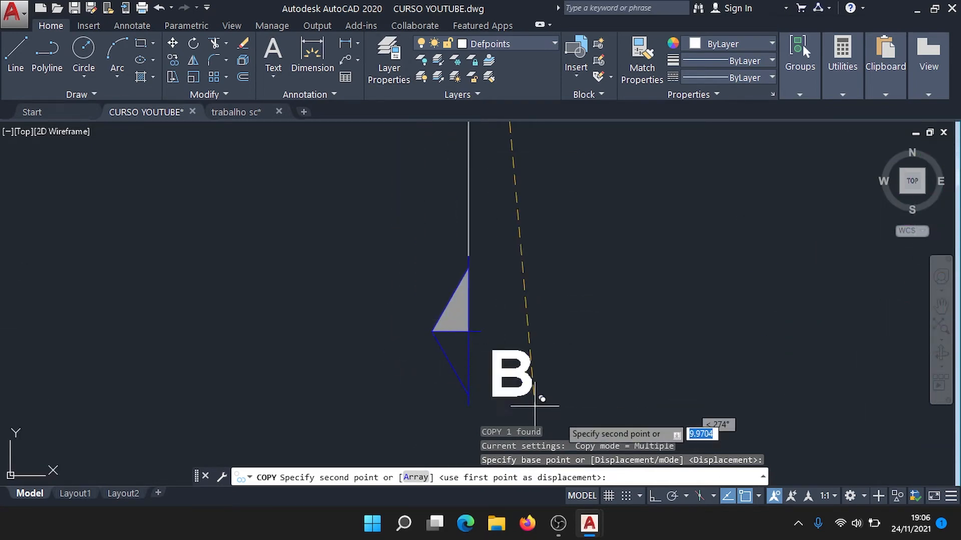
{"action": "left_click", "coordinate": [655, 496]}
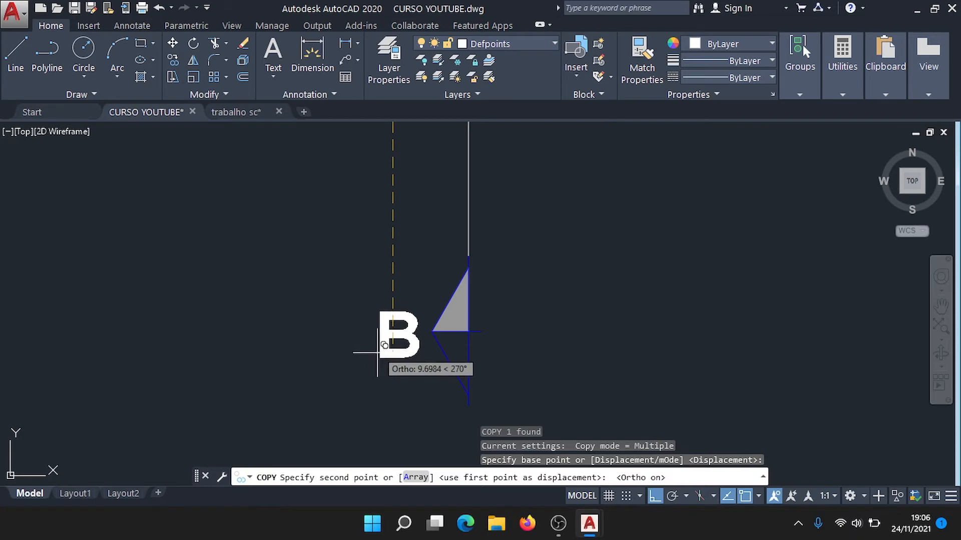
{"action": "left_click", "coordinate": [378, 352]}
{"action": "key", "text": "Escape"}
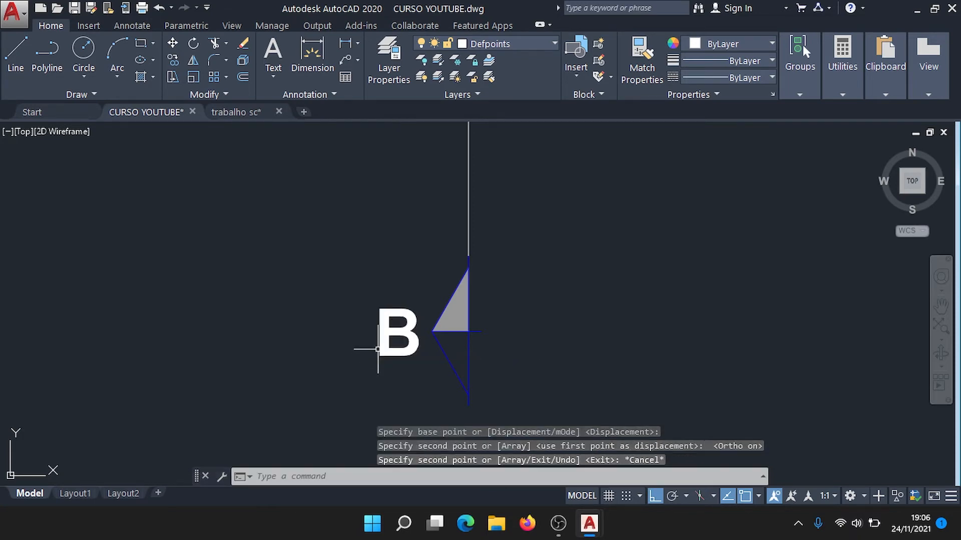
Move the B section line with its markers onto the floor plan so it crosses the bathroom, bedroom and terrace vertically.
{"action": "scroll", "coordinate": [371, 350], "scroll_direction": "down", "scroll_amount": 5}
{"action": "middle_click_drag", "start_coordinate": [431, 289], "coordinate": [437, 304]}
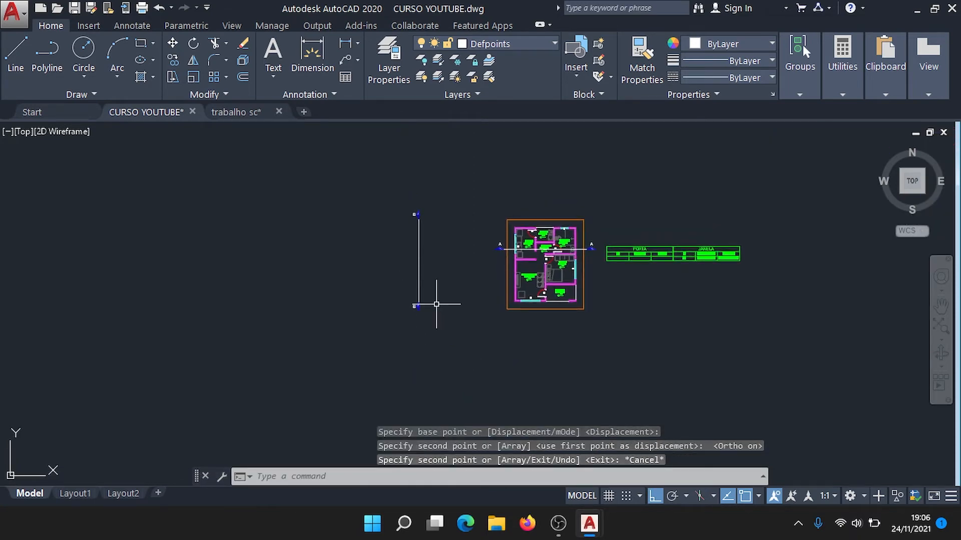
{"action": "scroll", "coordinate": [418, 215], "scroll_direction": "up", "scroll_amount": 10}
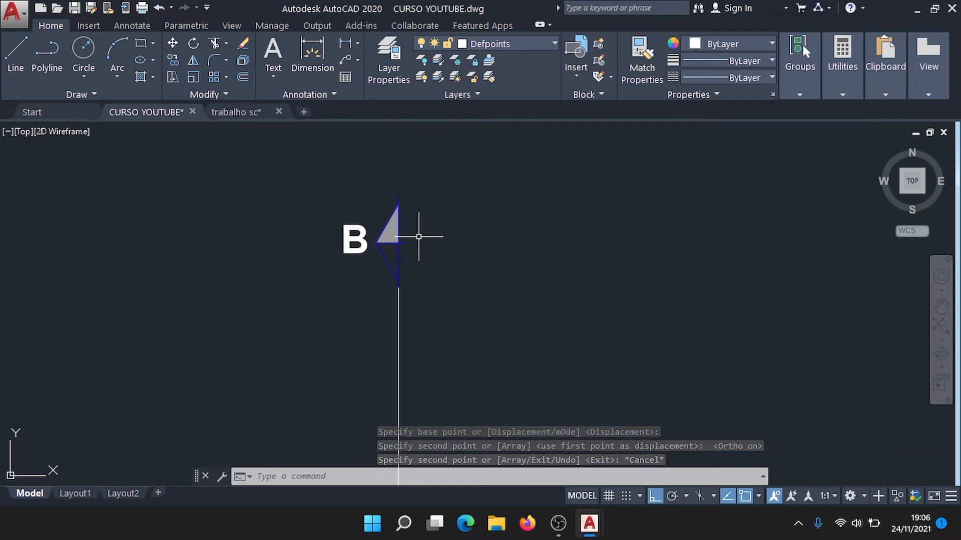
{"action": "scroll", "coordinate": [371, 230], "scroll_direction": "down", "scroll_amount": 6}
{"action": "left_click", "coordinate": [353, 386]}
{"action": "left_click", "coordinate": [256, 199]}
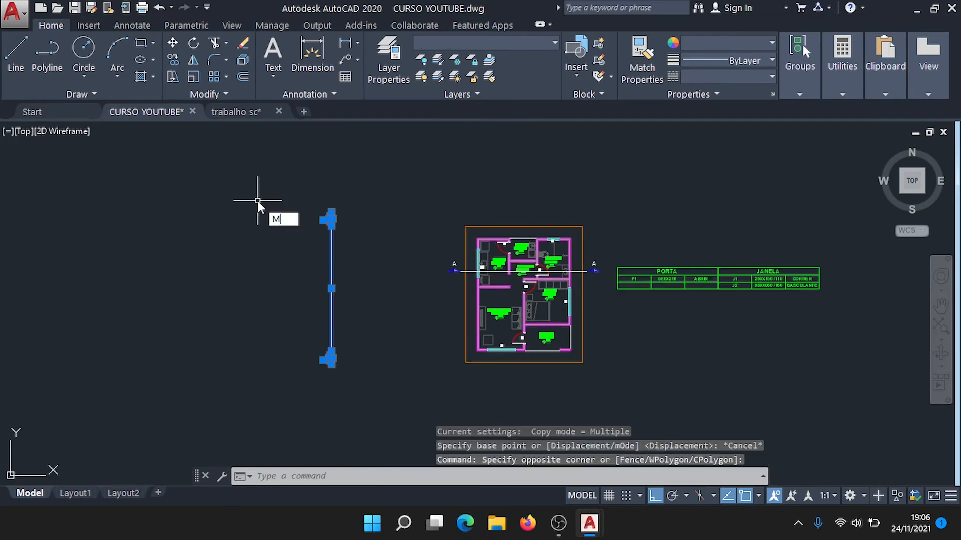
{"action": "type", "text": "m"}
{"action": "key", "text": "Return"}
{"action": "scroll", "coordinate": [331, 229], "scroll_direction": "up", "scroll_amount": 6}
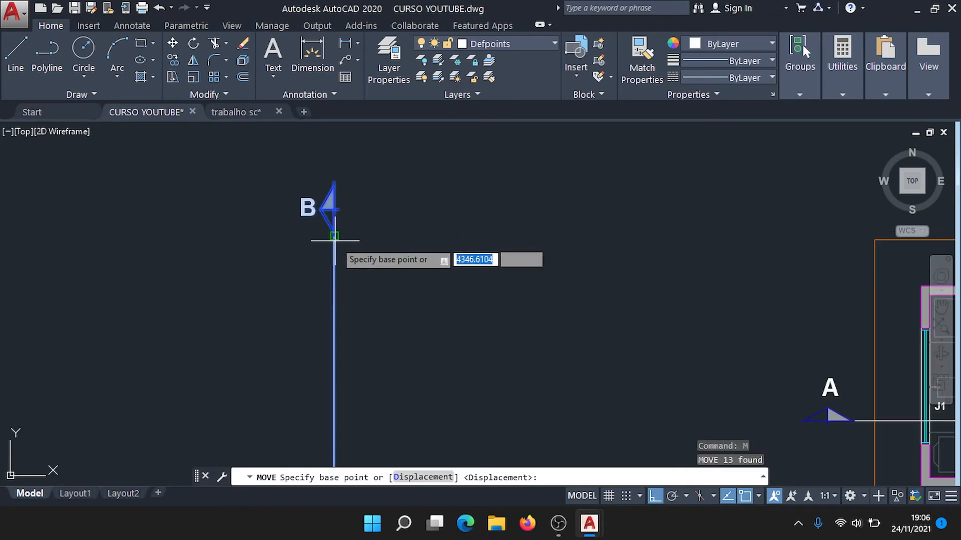
{"action": "left_click", "coordinate": [334, 236]}
{"action": "scroll", "coordinate": [344, 226], "scroll_direction": "down", "scroll_amount": 5}
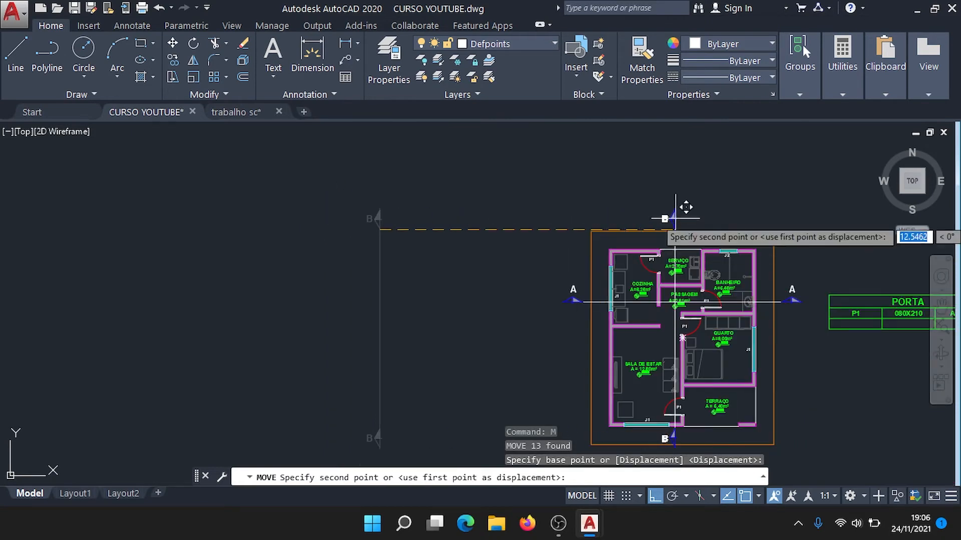
{"action": "middle_click_drag", "start_coordinate": [728, 222], "coordinate": [421, 160]}
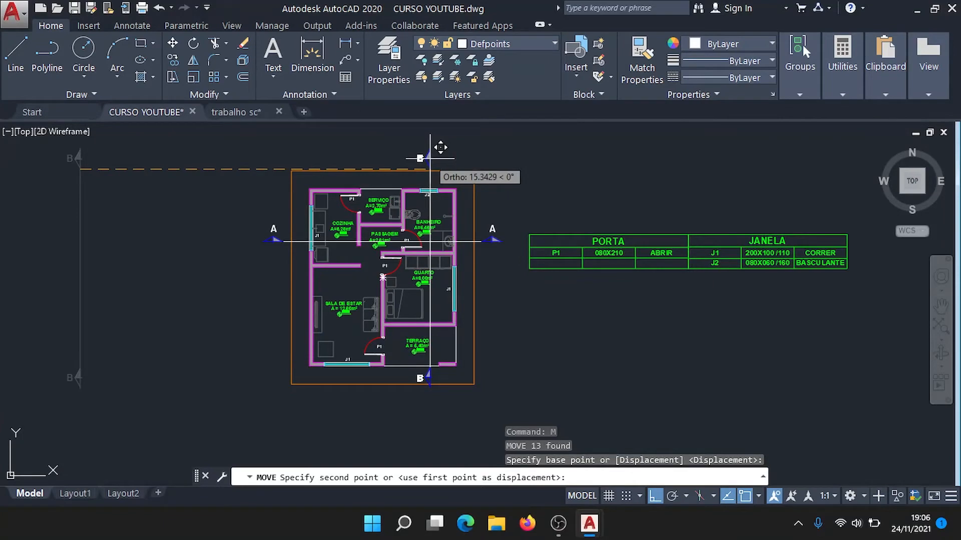
{"action": "left_click", "coordinate": [655, 497]}
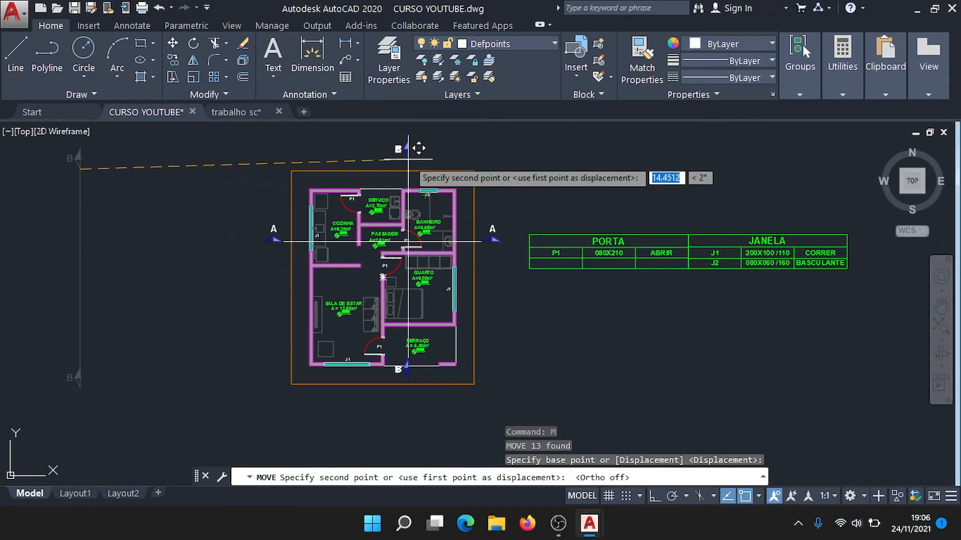
{"action": "scroll", "coordinate": [440, 154], "scroll_direction": "up", "scroll_amount": 2}
{"action": "scroll", "coordinate": [440, 154], "scroll_direction": "up", "scroll_amount": 2}
{"action": "mouse_move", "coordinate": [441, 152]}
{"action": "middle_mouse_down"}
{"action": "mouse_move", "coordinate": [405, 138]}
{"action": "mouse_move", "coordinate": [419, 130]}
{"action": "mouse_move", "coordinate": [403, 160]}
{"action": "middle_mouse_up"}
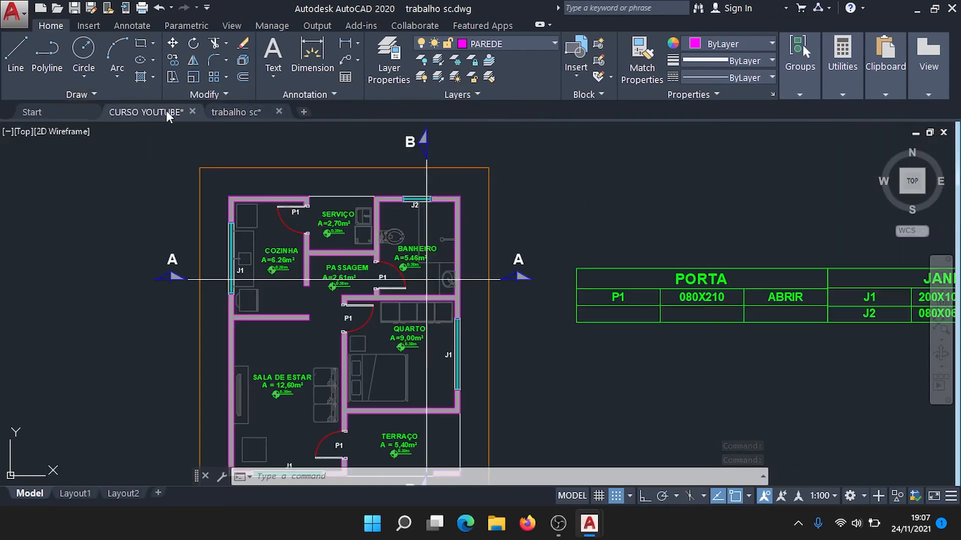
Switch to the CURSO YOUTUBE drawing and examine the A and B section lines and their markers across the floor plan.
{"action": "left_click", "coordinate": [166, 112]}
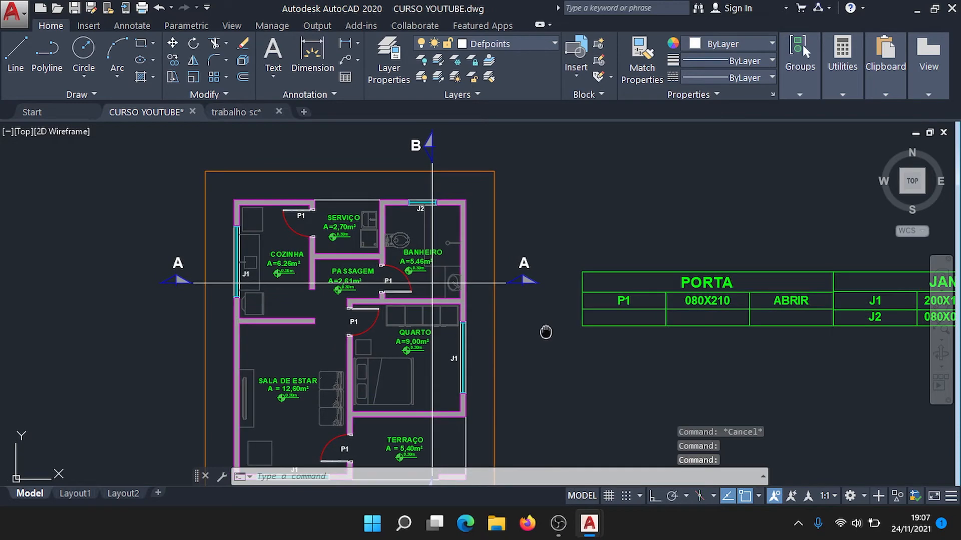
{"action": "scroll", "coordinate": [530, 263], "scroll_direction": "up", "scroll_amount": 5}
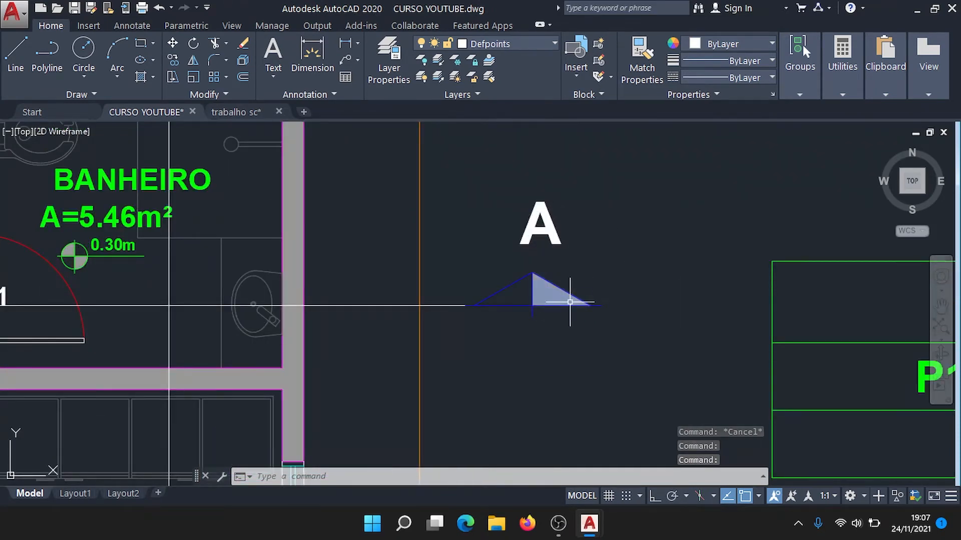
{"action": "scroll", "coordinate": [505, 290], "scroll_direction": "down", "scroll_amount": 4}
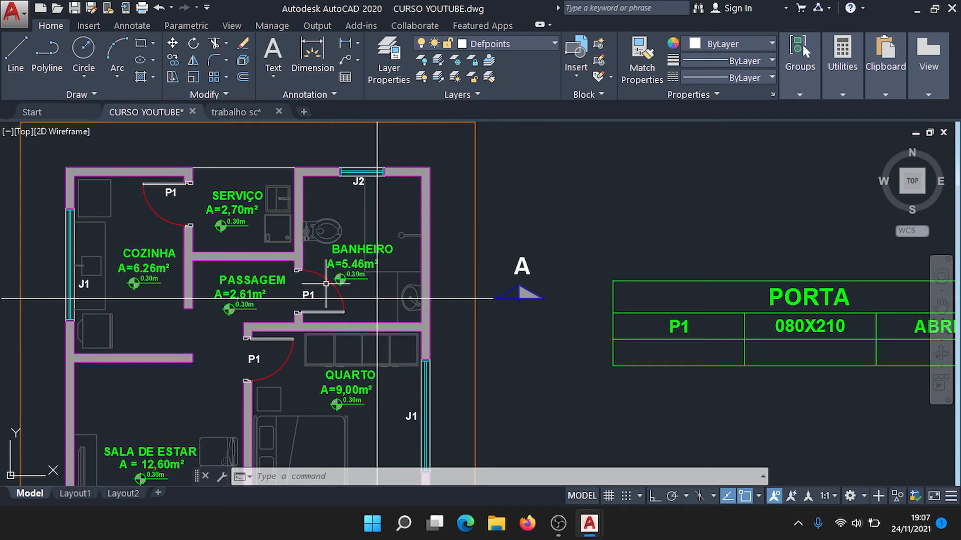
{"action": "middle_click_drag", "start_coordinate": [325, 284], "coordinate": [477, 280]}
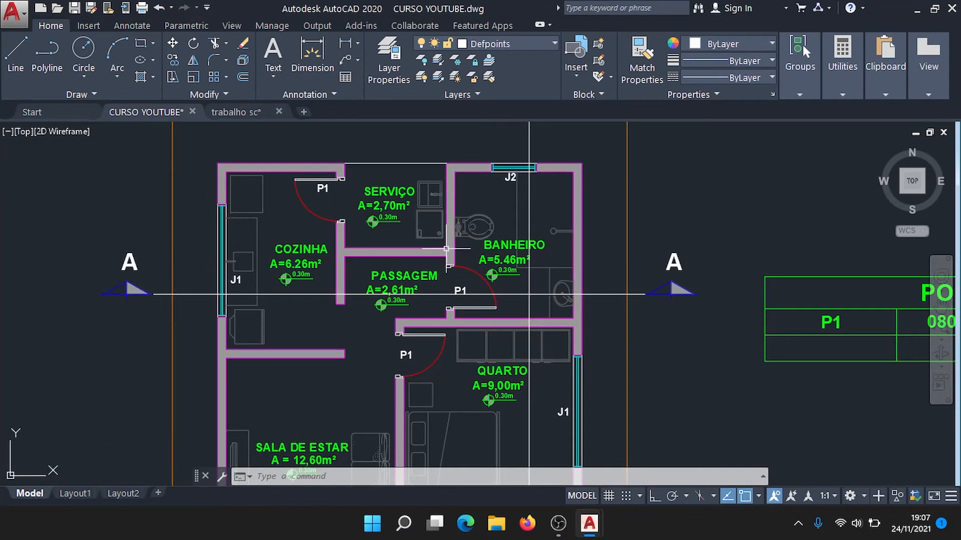
{"action": "scroll", "coordinate": [678, 298], "scroll_direction": "up", "scroll_amount": 2}
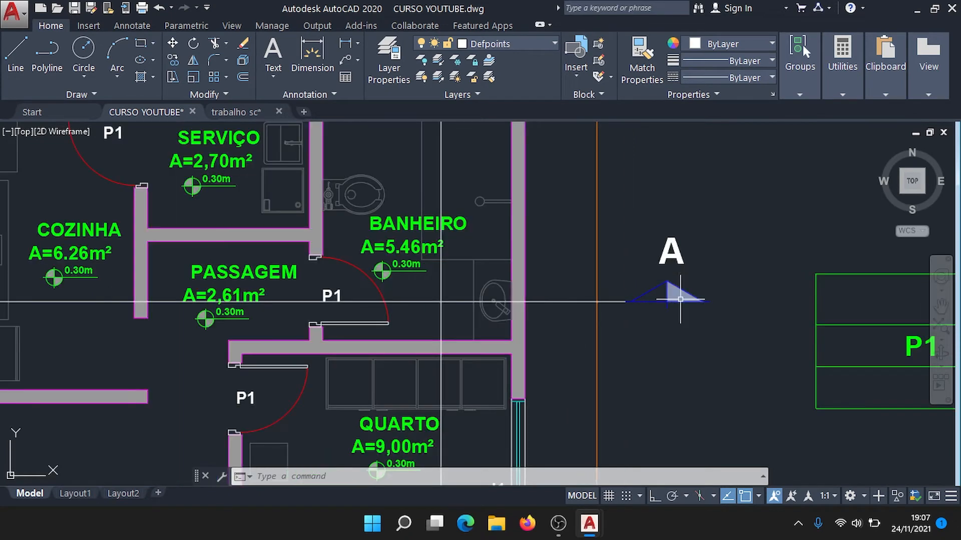
{"action": "scroll", "coordinate": [690, 296], "scroll_direction": "up", "scroll_amount": 2}
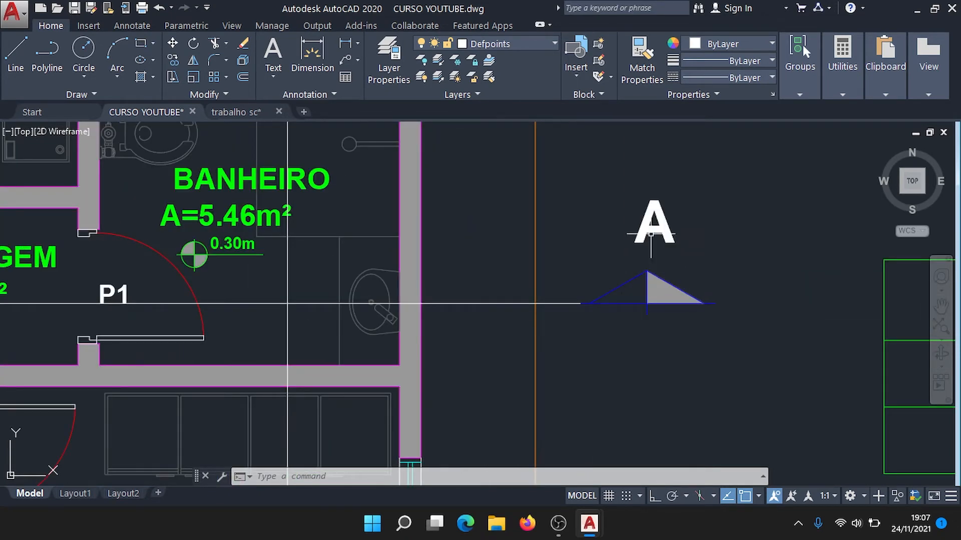
{"action": "middle_click_drag", "start_coordinate": [502, 228], "coordinate": [615, 385]}
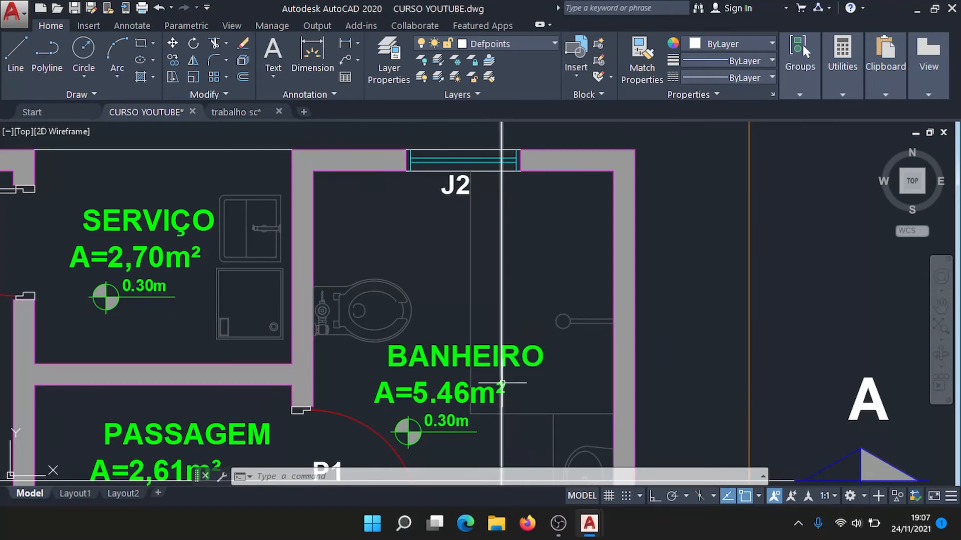
{"action": "middle_click_drag", "start_coordinate": [359, 353], "coordinate": [602, 289]}
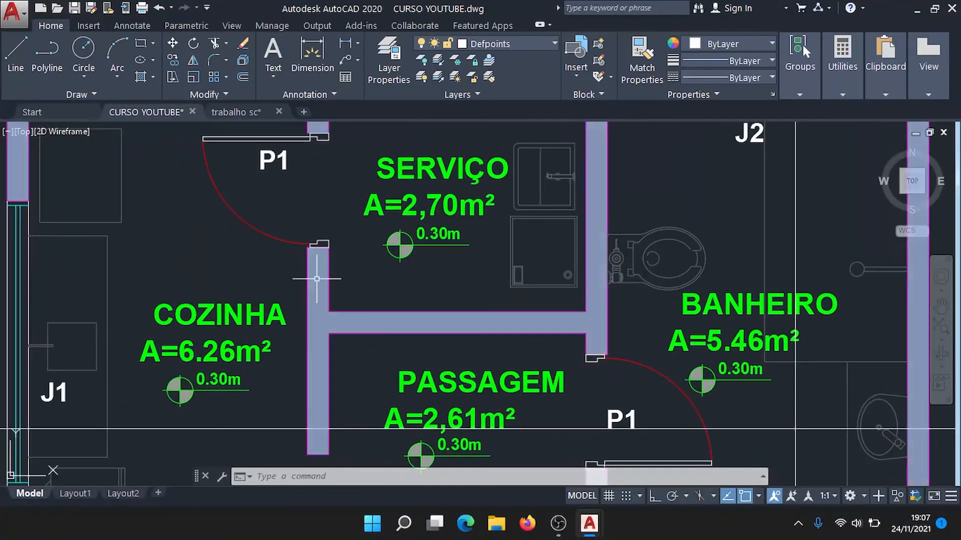
{"action": "middle_click_drag", "start_coordinate": [296, 284], "coordinate": [453, 273]}
{"action": "middle_click_drag", "start_coordinate": [345, 213], "coordinate": [60, 279]}
{"action": "middle_click_drag", "start_coordinate": [610, 205], "coordinate": [591, 237]}
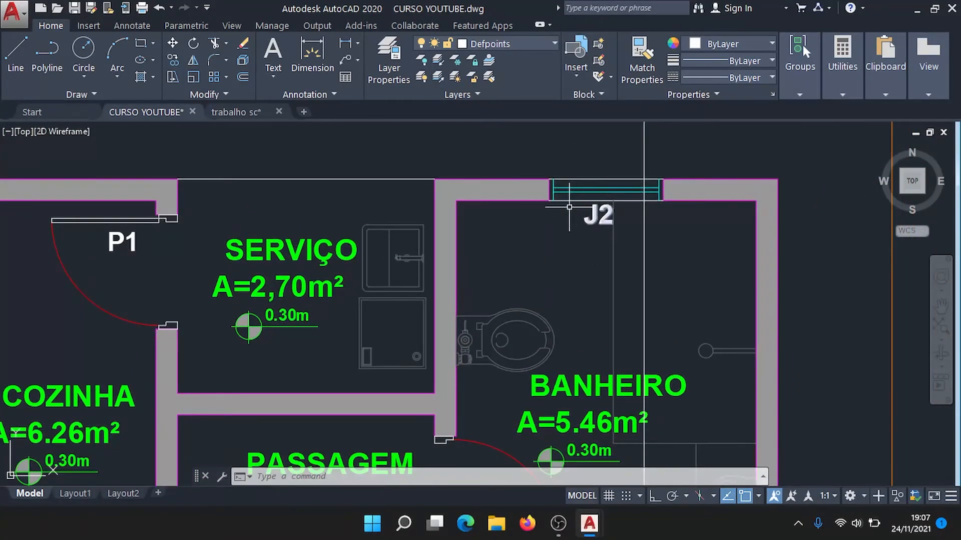
{"action": "scroll", "coordinate": [652, 198], "scroll_direction": "down", "scroll_amount": 4}
{"action": "middle_click_drag", "start_coordinate": [673, 152], "coordinate": [649, 222]}
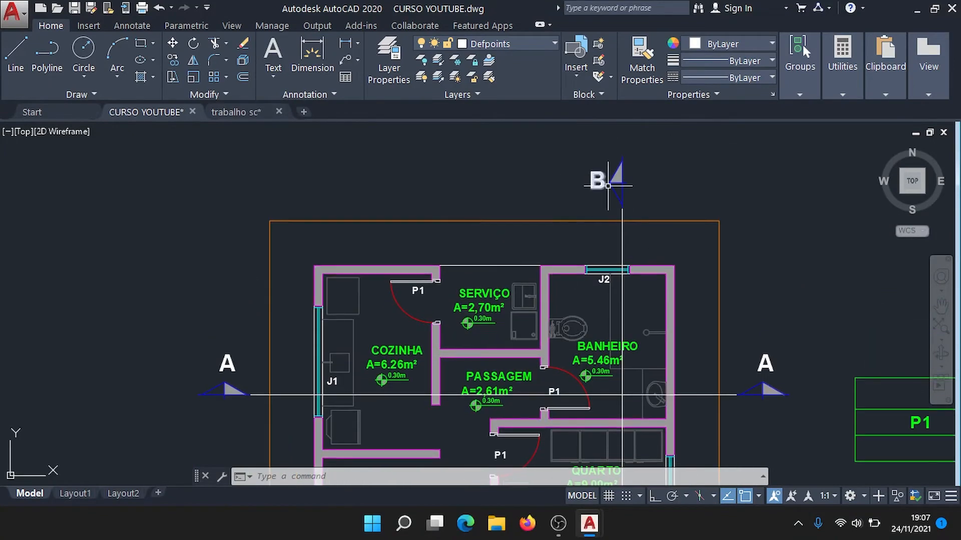
{"action": "middle_click_drag", "start_coordinate": [623, 276], "coordinate": [634, 252]}
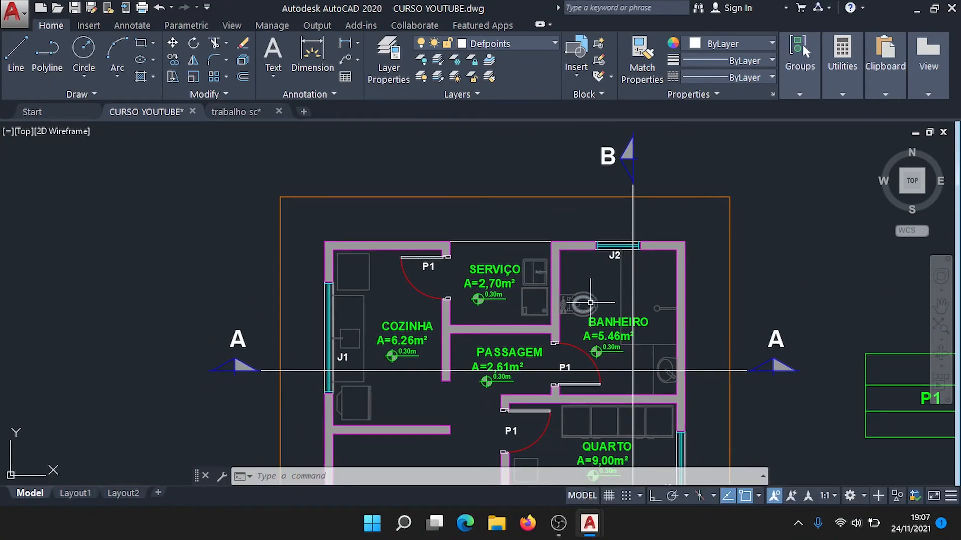
{"action": "middle_click_drag", "start_coordinate": [640, 340], "coordinate": [642, 133]}
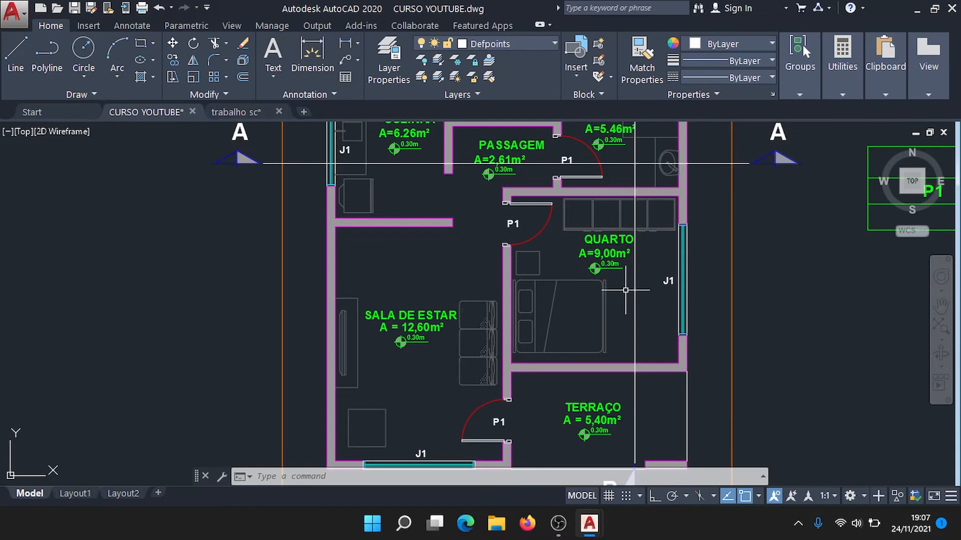
{"action": "middle_click_drag", "start_coordinate": [652, 342], "coordinate": [644, 202]}
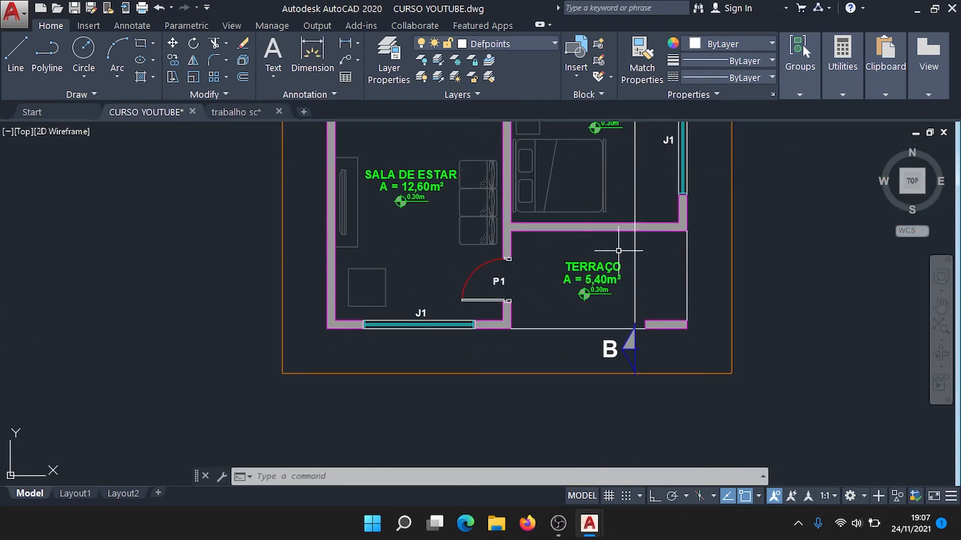
Move the south B marker with its letter straight down, with Ortho on, to below the orange roof overhang outline.
{"action": "scroll", "coordinate": [615, 344], "scroll_direction": "up", "scroll_amount": 4}
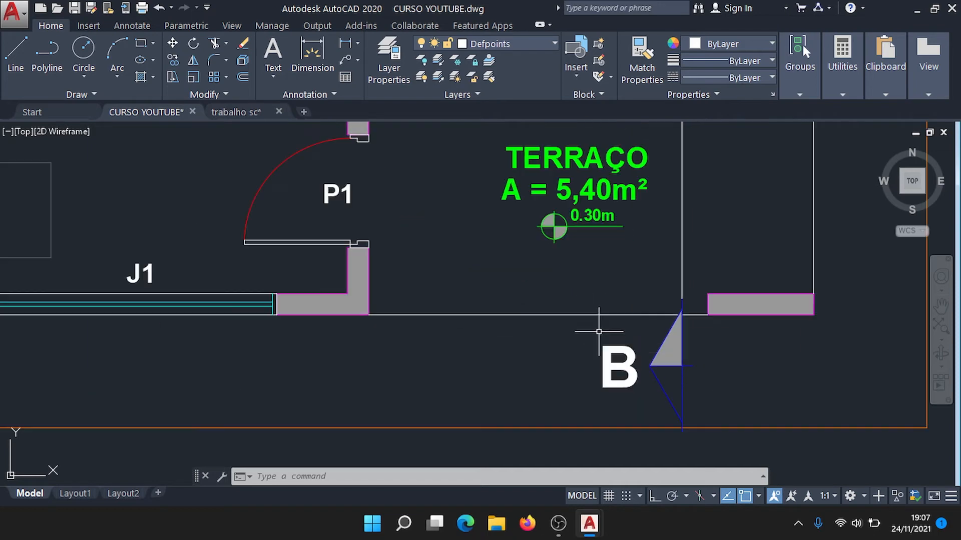
{"action": "middle_click_drag", "start_coordinate": [639, 393], "coordinate": [425, 257]}
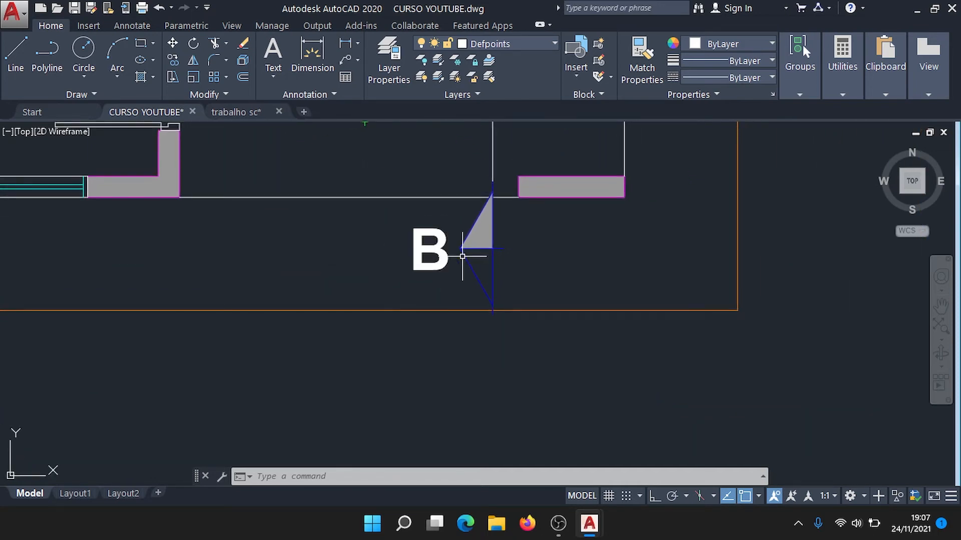
{"action": "left_click", "coordinate": [546, 284]}
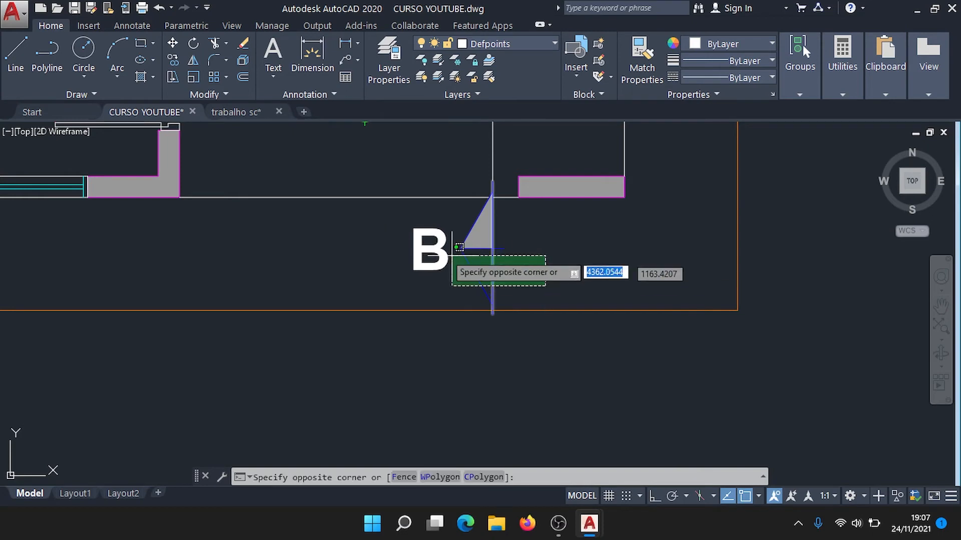
{"action": "left_click", "coordinate": [356, 223]}
{"action": "key", "text": "Return"}
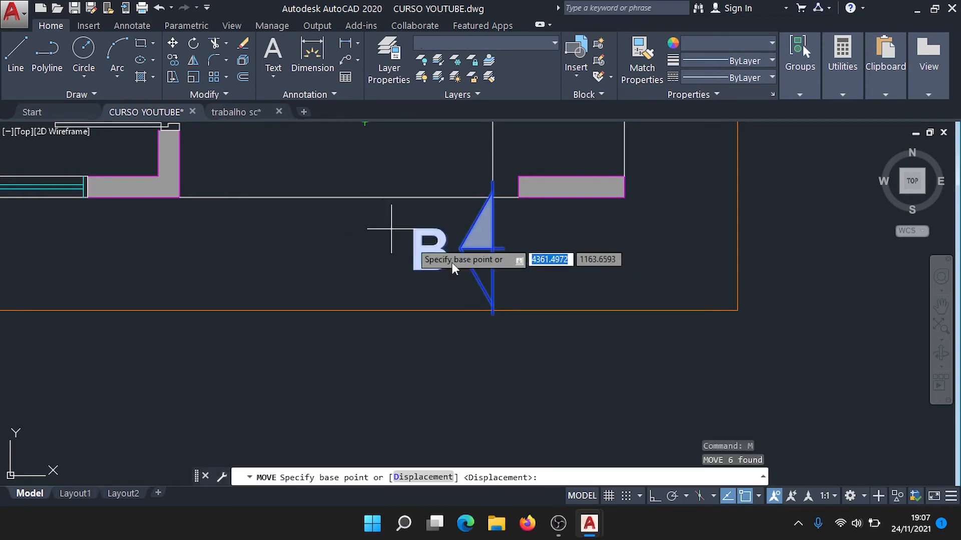
{"action": "left_click", "coordinate": [492, 293]}
{"action": "middle_click_drag", "start_coordinate": [486, 415], "coordinate": [471, 335]}
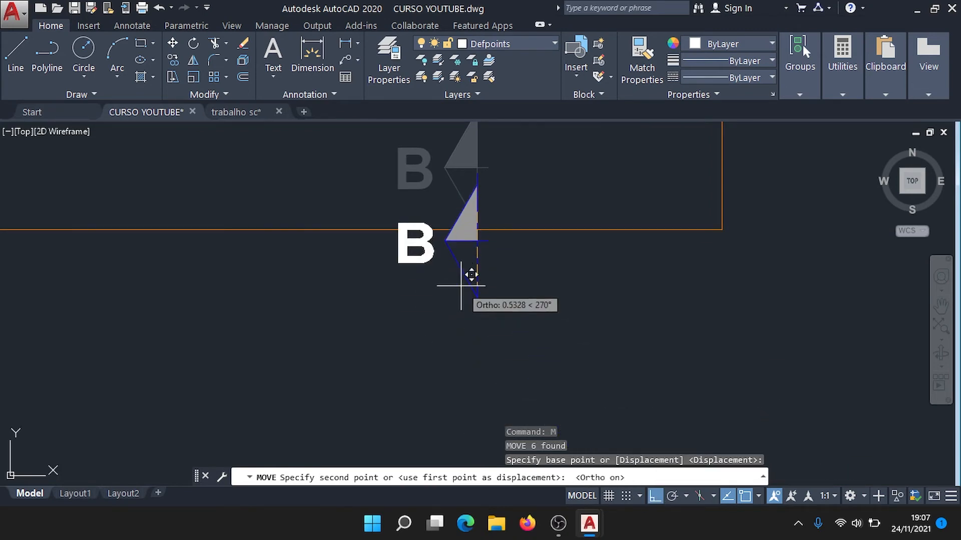
{"action": "left_click", "coordinate": [466, 403]}
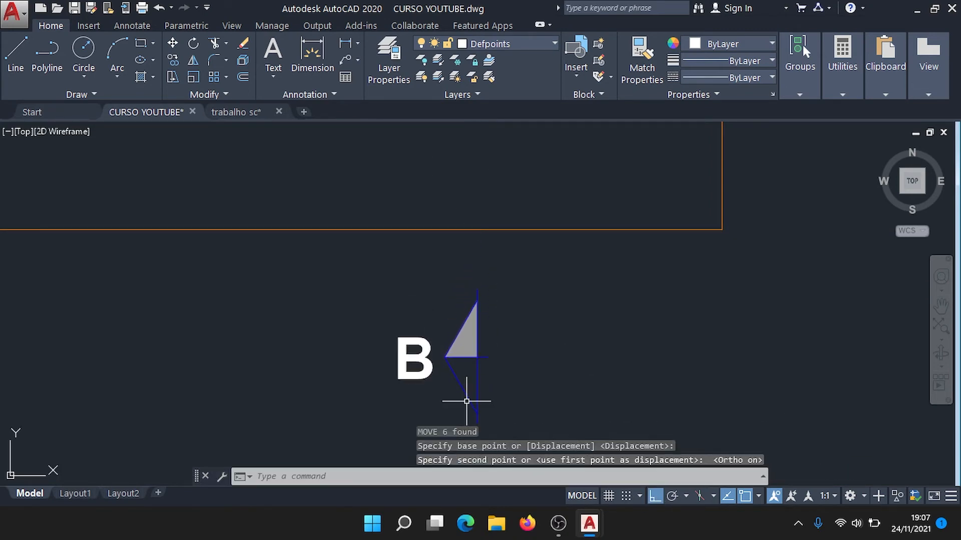
Stretch the lower end of the vertical B section line down to the tip of the south B marker.
{"action": "middle_click_drag", "start_coordinate": [483, 214], "coordinate": [468, 301]}
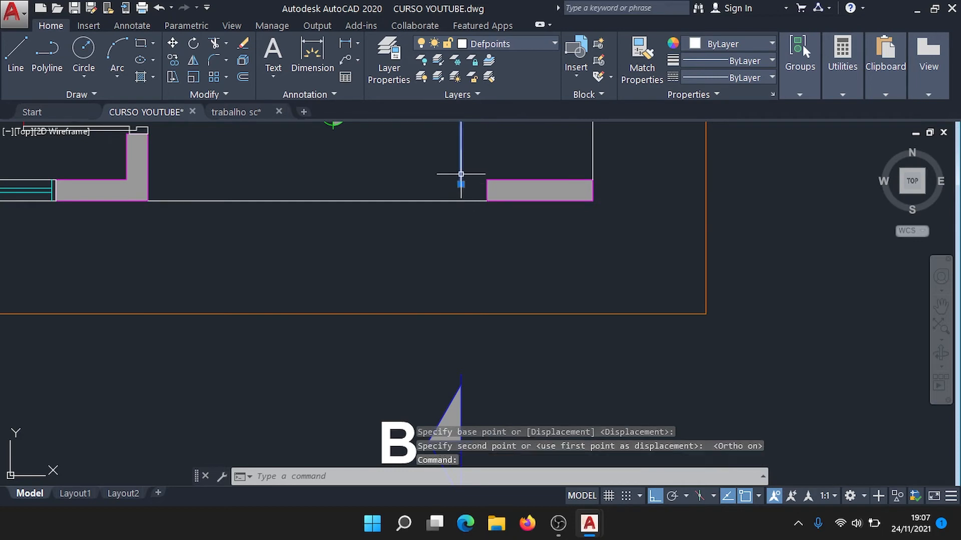
{"action": "left_click", "coordinate": [460, 184]}
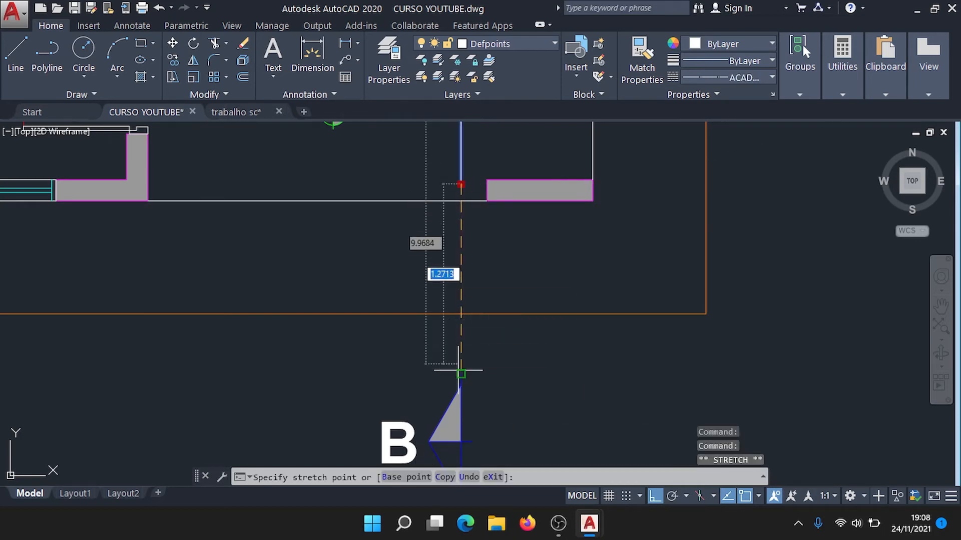
{"action": "key", "text": "Escape"}
Change the color of the horizontal A and vertical B section lines to Cyan.
{"action": "scroll", "coordinate": [509, 237], "scroll_direction": "down", "scroll_amount": 6}
{"action": "middle_click_drag", "start_coordinate": [505, 189], "coordinate": [506, 349]}
{"action": "middle_click_drag", "start_coordinate": [549, 194], "coordinate": [559, 257]}
{"action": "scroll", "coordinate": [559, 257], "scroll_direction": "up", "scroll_amount": 4}
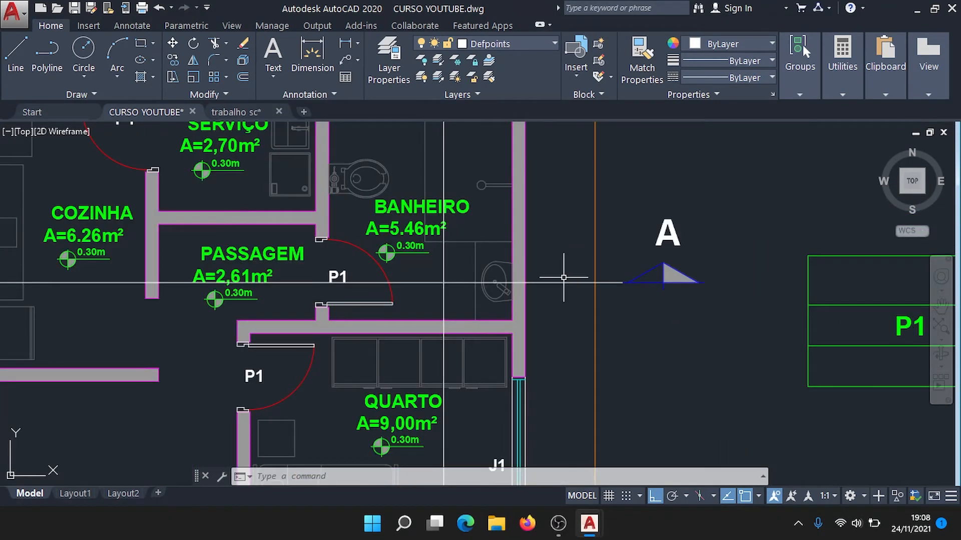
{"action": "left_click", "coordinate": [562, 280]}
{"action": "left_click", "coordinate": [442, 262]}
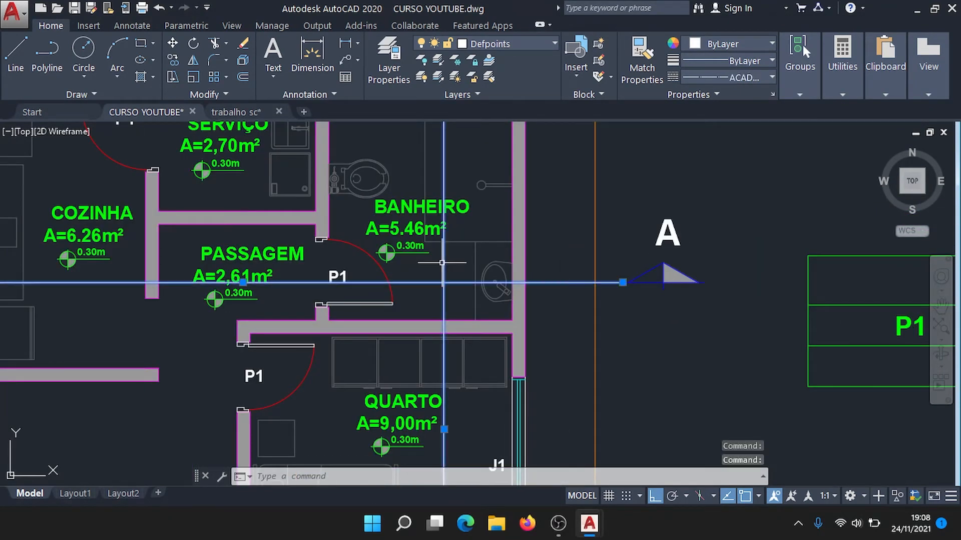
{"action": "left_click", "coordinate": [742, 44]}
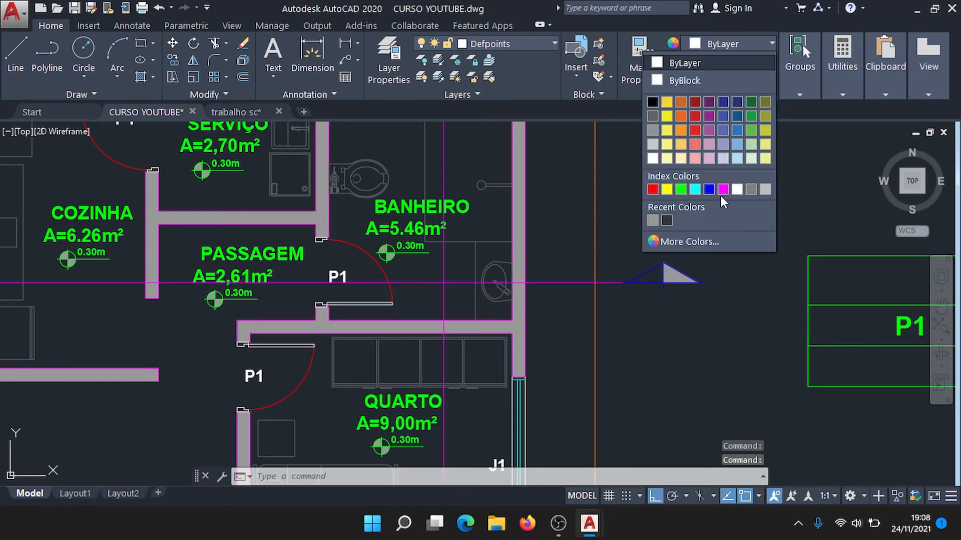
{"action": "left_click", "coordinate": [654, 114]}
{"action": "left_click", "coordinate": [695, 189]}
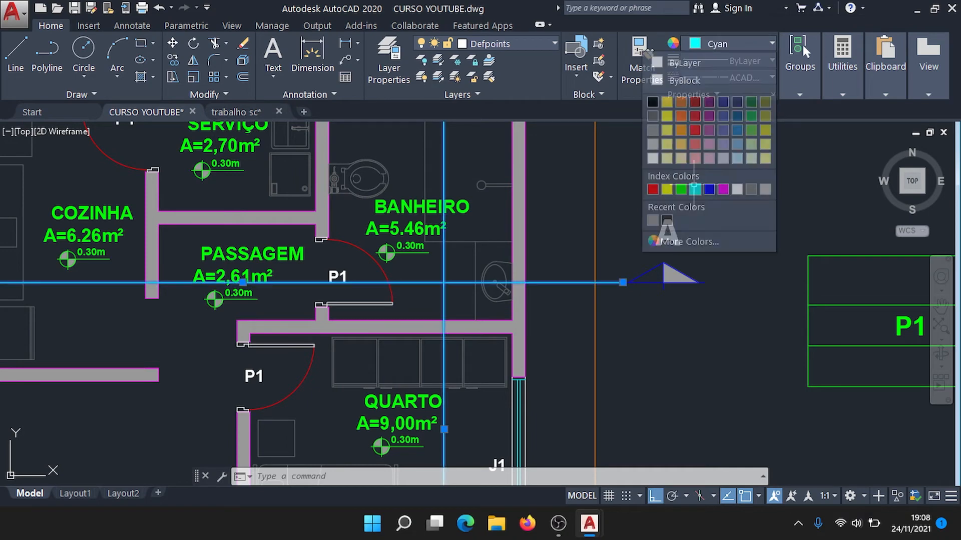
{"action": "key", "text": "Escape"}
Compare the floor plan with the trabalho sc reference drawing, examining the tiled kitchen, service area and bathroom floors.
{"action": "scroll", "coordinate": [602, 263], "scroll_direction": "down", "scroll_amount": 5}
{"action": "middle_click_drag", "start_coordinate": [603, 264], "coordinate": [608, 308]}
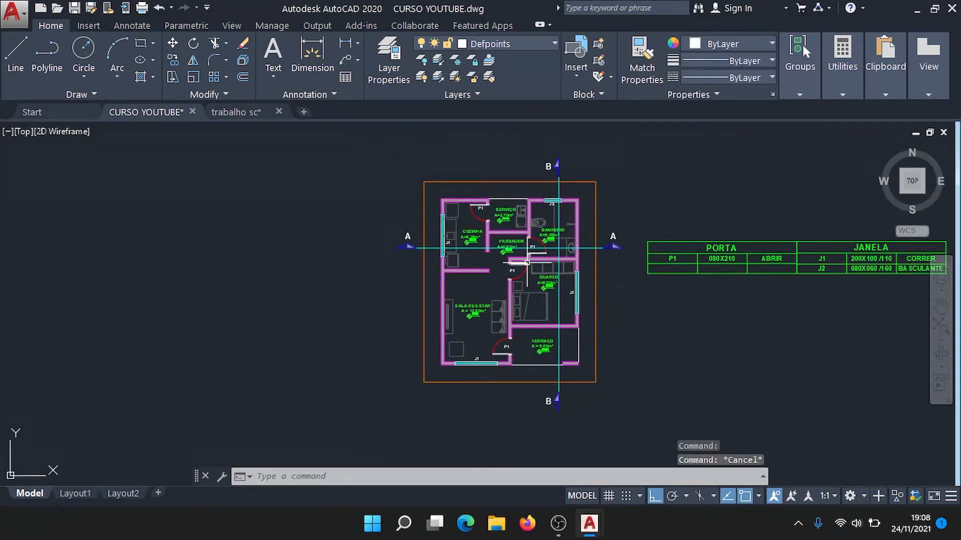
{"action": "scroll", "coordinate": [527, 262], "scroll_direction": "up", "scroll_amount": 2}
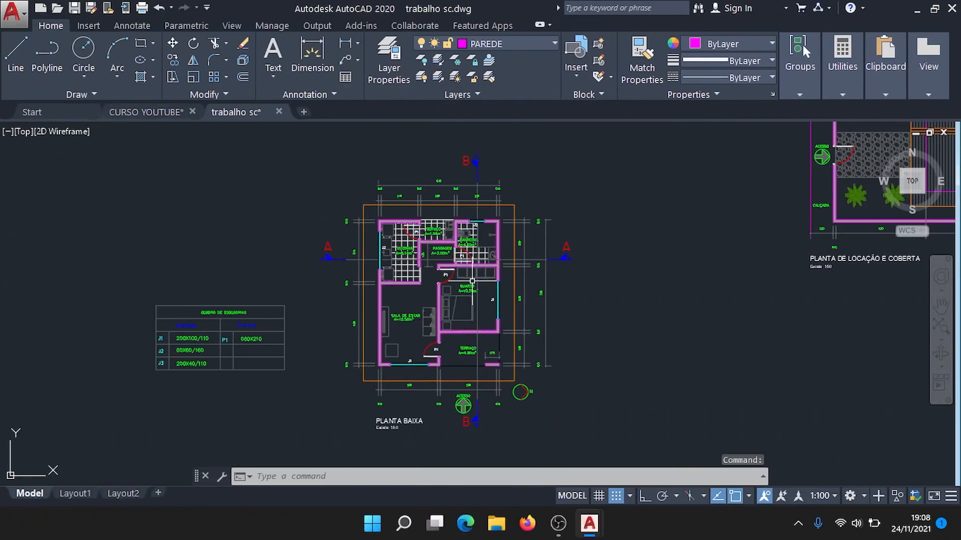
{"action": "scroll", "coordinate": [386, 260], "scroll_direction": "up", "scroll_amount": 5}
{"action": "scroll", "coordinate": [386, 260], "scroll_direction": "down", "scroll_amount": 4}
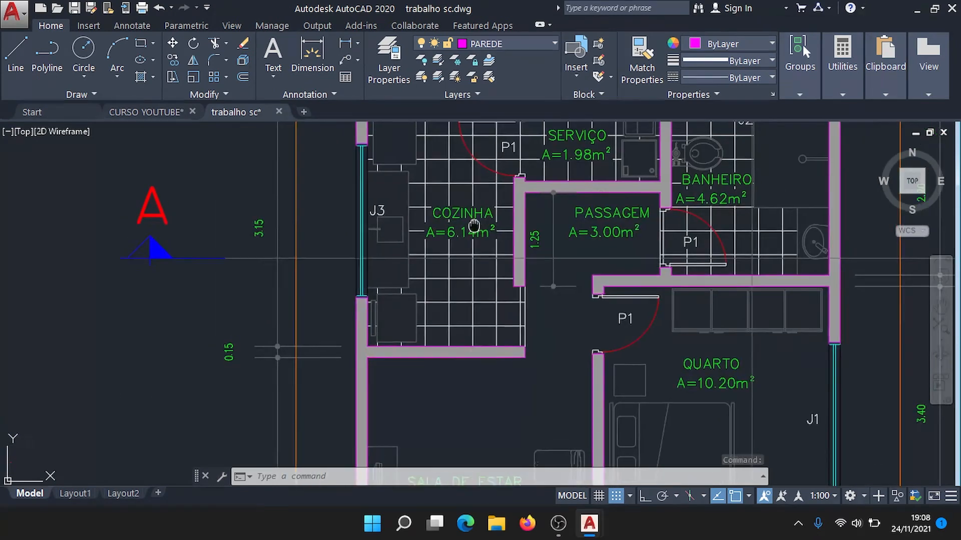
{"action": "scroll", "coordinate": [439, 258], "scroll_direction": "up", "scroll_amount": 2}
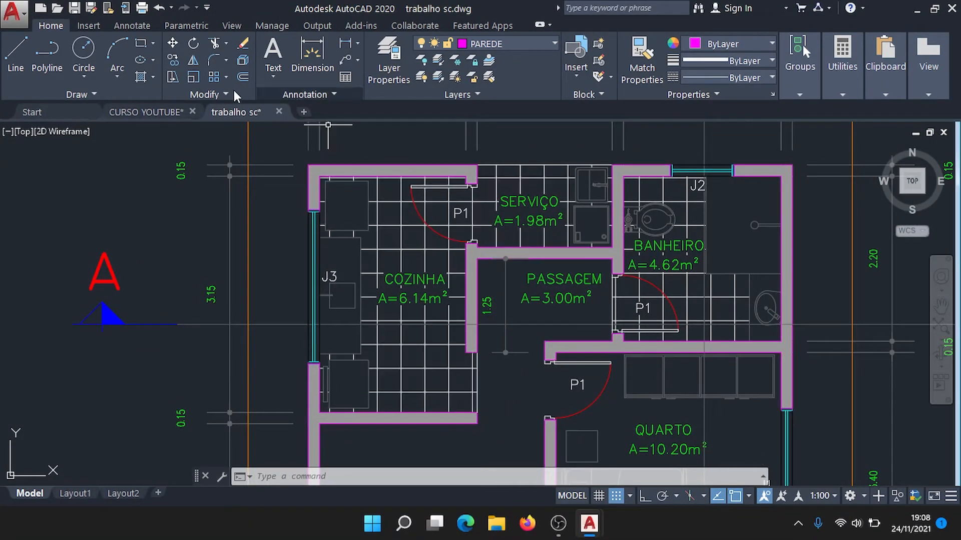
In the CURSO YOUTUBE drawing, draw a vertical line closing the kitchen opening between the lower wall's corner and the passage wall's end.
{"action": "left_click", "coordinate": [149, 110]}
{"action": "key", "text": "Escape"}
{"action": "middle_click_drag", "start_coordinate": [478, 258], "coordinate": [354, 270]}
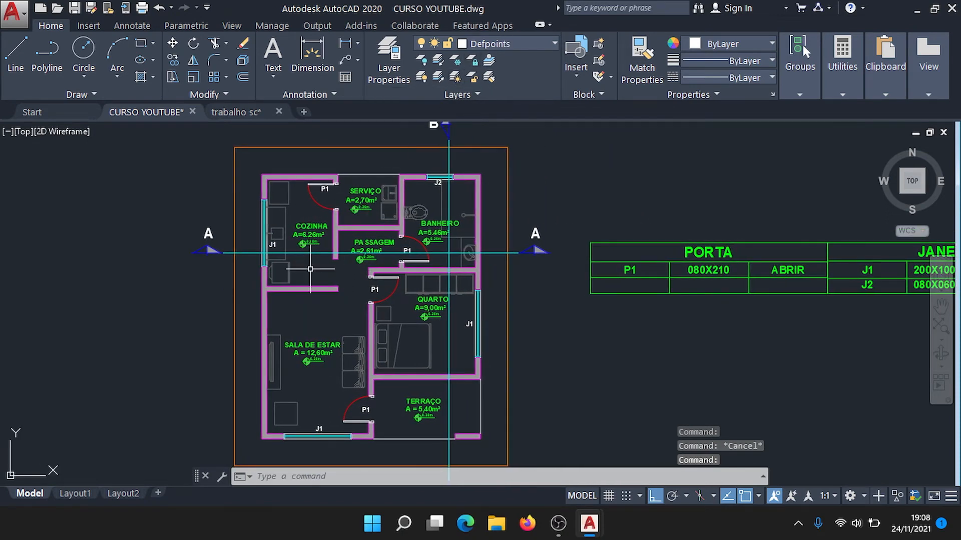
{"action": "scroll", "coordinate": [310, 269], "scroll_direction": "up", "scroll_amount": 2}
{"action": "type", "text": "l"}
{"action": "key", "text": "Return"}
{"action": "scroll", "coordinate": [356, 280], "scroll_direction": "up", "scroll_amount": 4}
{"action": "left_click", "coordinate": [350, 290]}
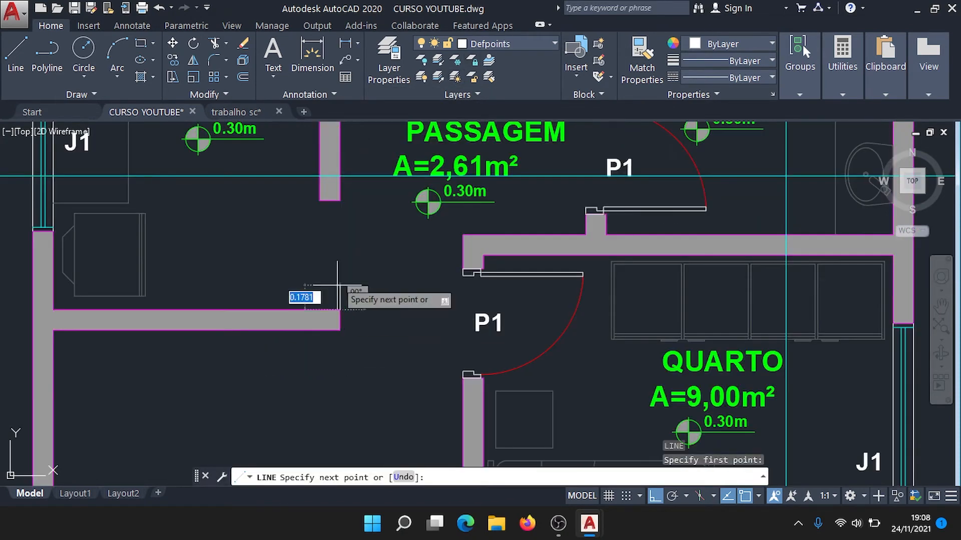
{"action": "key", "text": "Escape"}
{"action": "scroll", "coordinate": [341, 201], "scroll_direction": "down", "scroll_amount": 4}
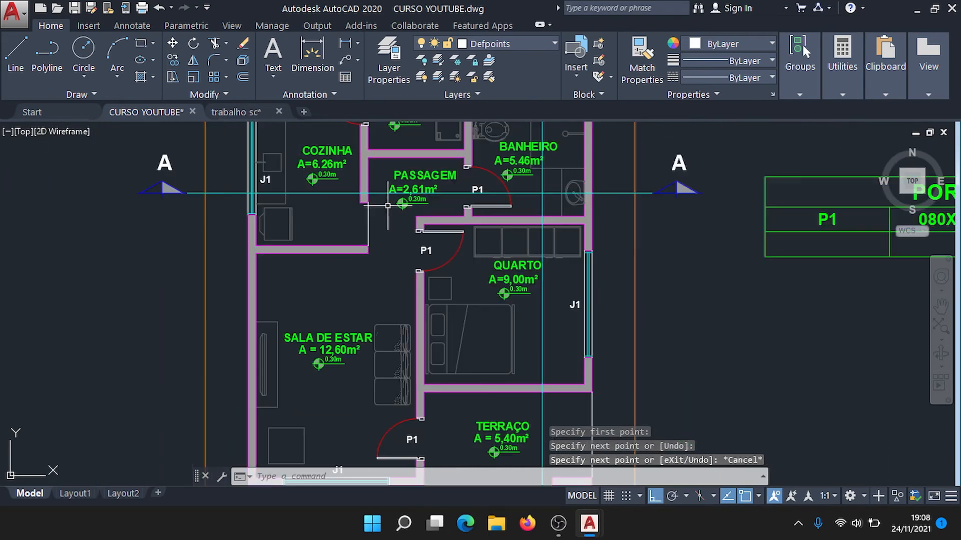
Draw a vertical line closing the bathroom's P1 door opening on the passage side, between the two door jambs.
{"action": "middle_click_drag", "start_coordinate": [397, 191], "coordinate": [183, 257]}
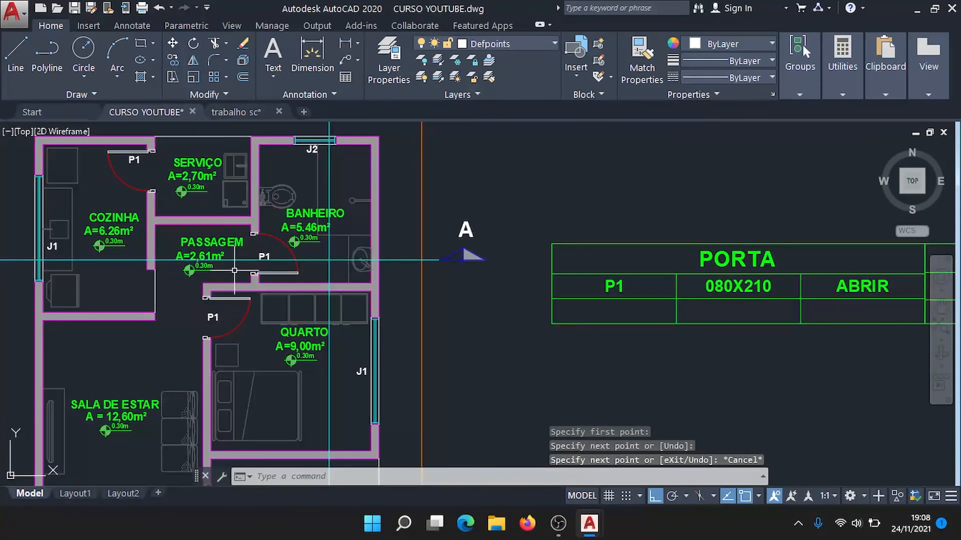
{"action": "scroll", "coordinate": [234, 270], "scroll_direction": "up", "scroll_amount": 4}
{"action": "key", "text": "Return"}
{"action": "scroll", "coordinate": [262, 215], "scroll_direction": "up", "scroll_amount": 4}
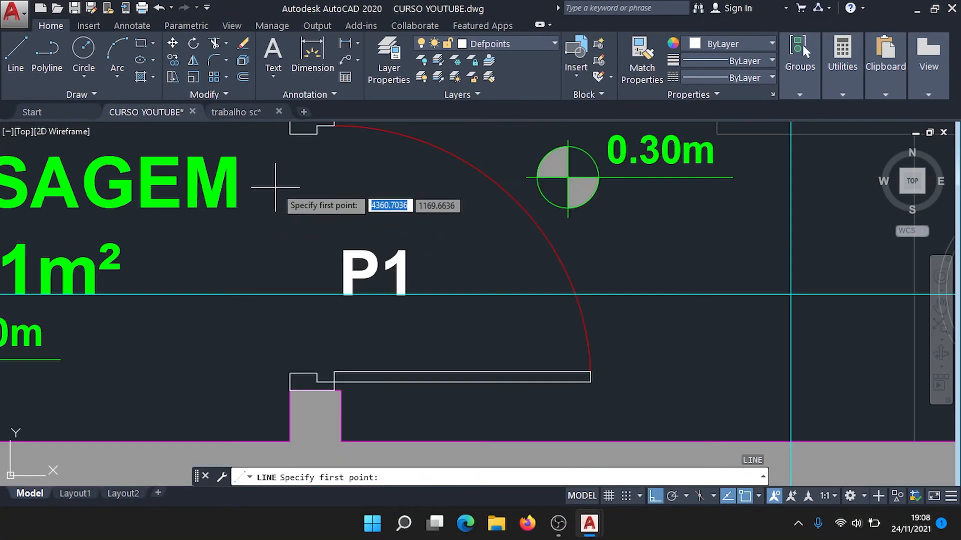
{"action": "left_click", "coordinate": [290, 134]}
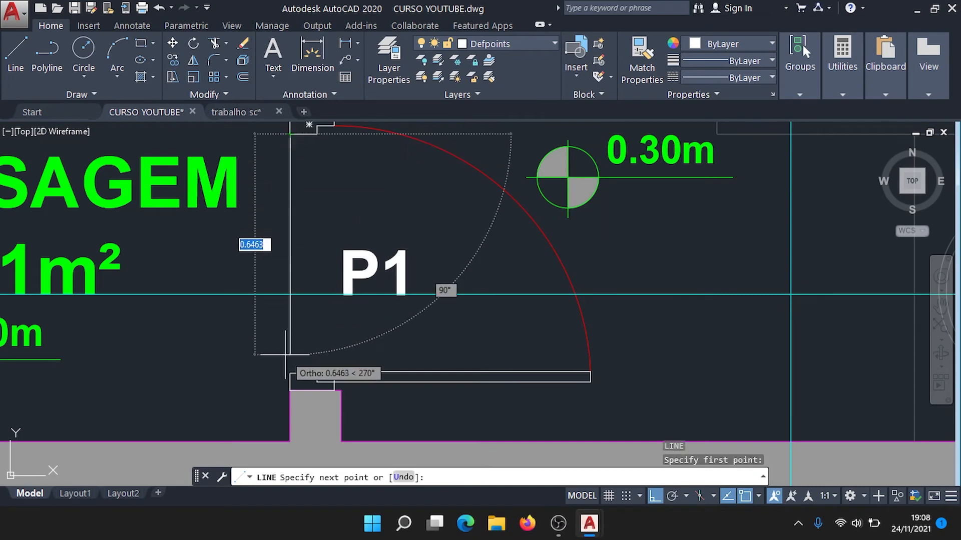
{"action": "left_click", "coordinate": [290, 373]}
{"action": "key", "text": "Escape"}
{"action": "scroll", "coordinate": [322, 300], "scroll_direction": "down", "scroll_amount": 6}
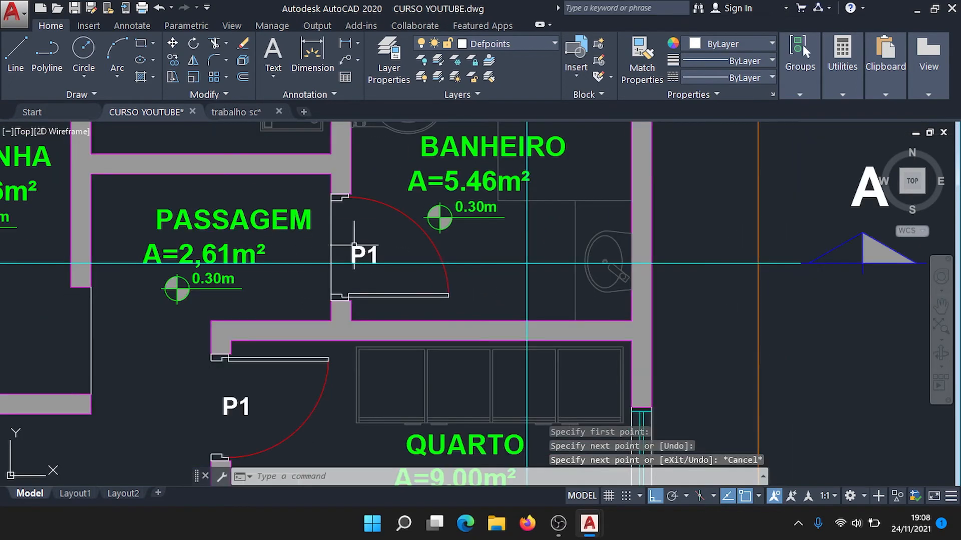
Hatch the SERVIÇO and COZINHA floors with the NET pattern at scale 0.1, including the kitchen area below the A section line.
{"action": "middle_click_drag", "start_coordinate": [496, 353], "coordinate": [467, 332]}
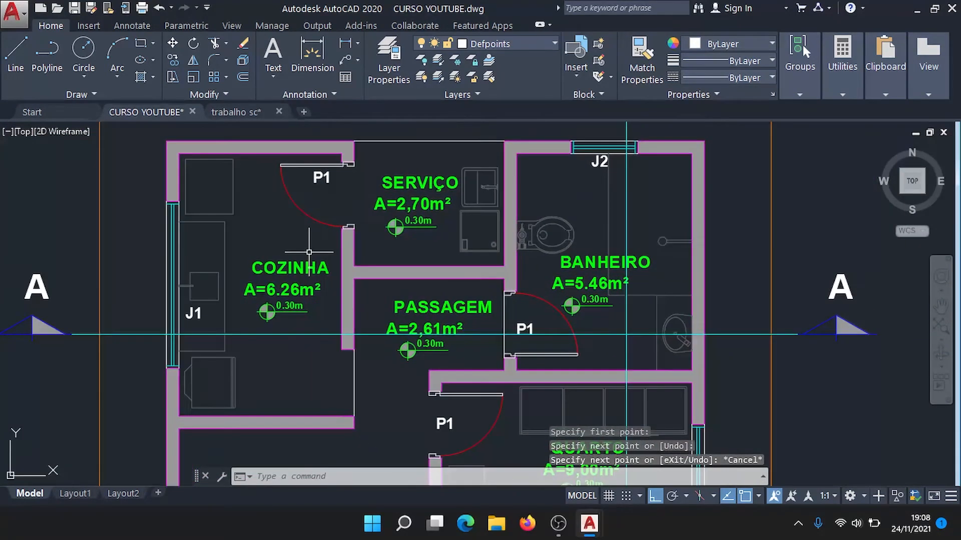
{"action": "type", "text": "H"}
{"action": "key", "text": "Return"}
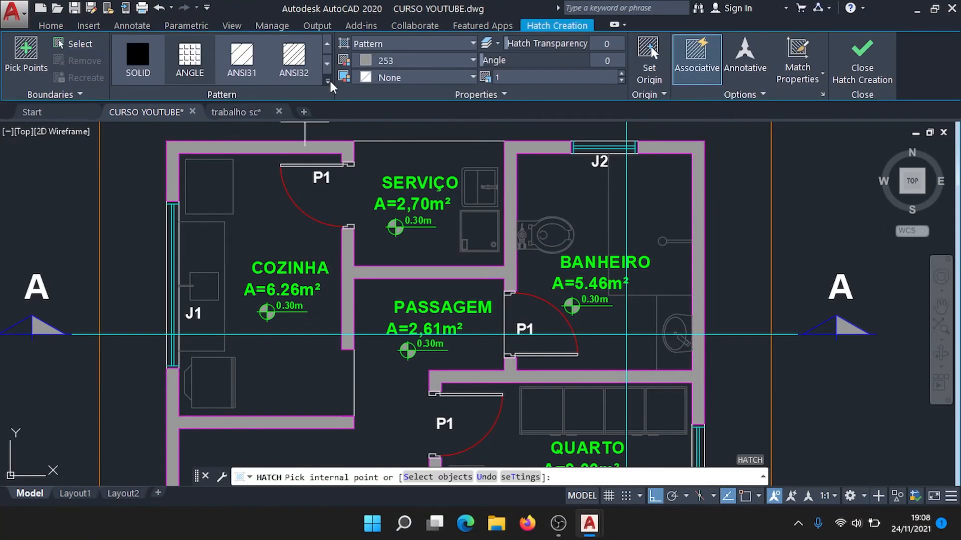
{"action": "left_click", "coordinate": [328, 80]}
{"action": "scroll", "coordinate": [105, 160], "scroll_direction": "down", "scroll_amount": 15}
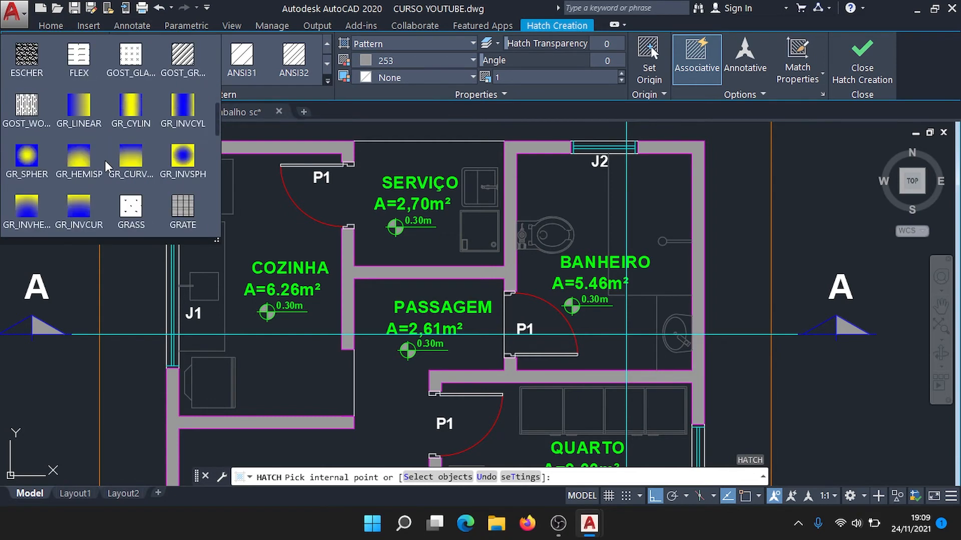
{"action": "left_click", "coordinate": [28, 108]}
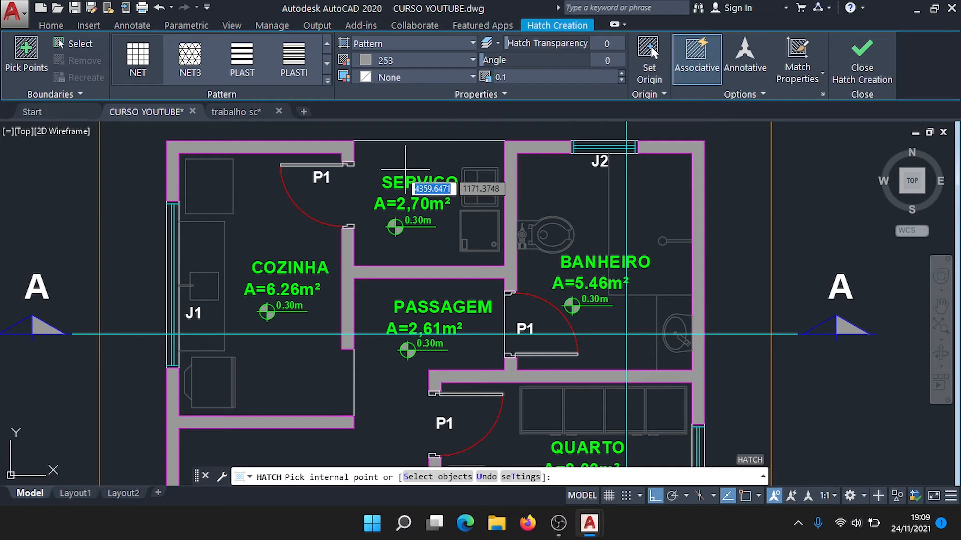
{"action": "left_click", "coordinate": [359, 195]}
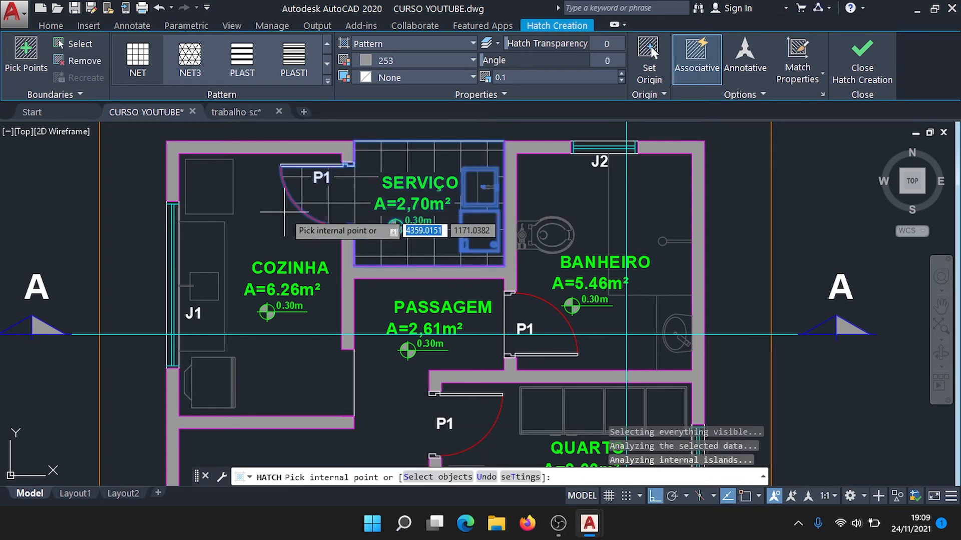
{"action": "left_click", "coordinate": [265, 231]}
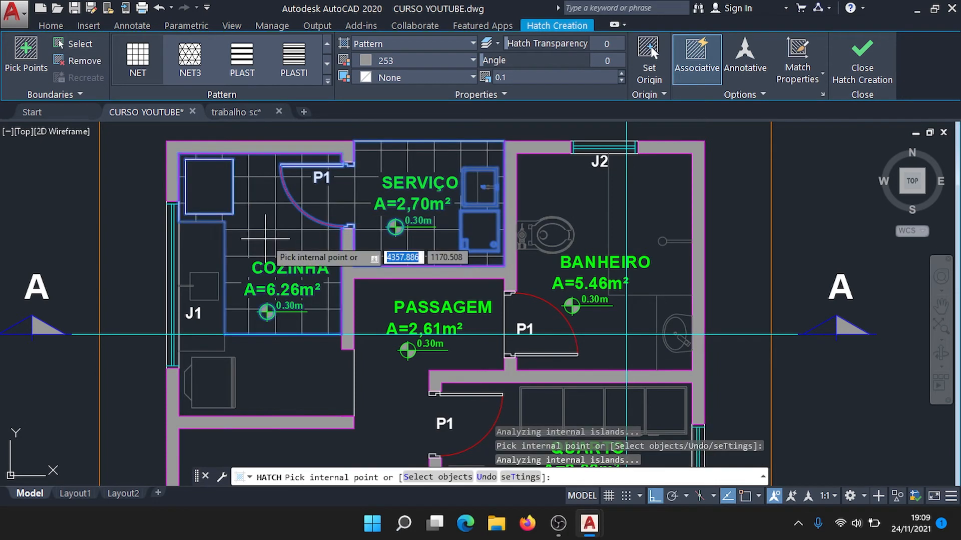
{"action": "left_click", "coordinate": [273, 362]}
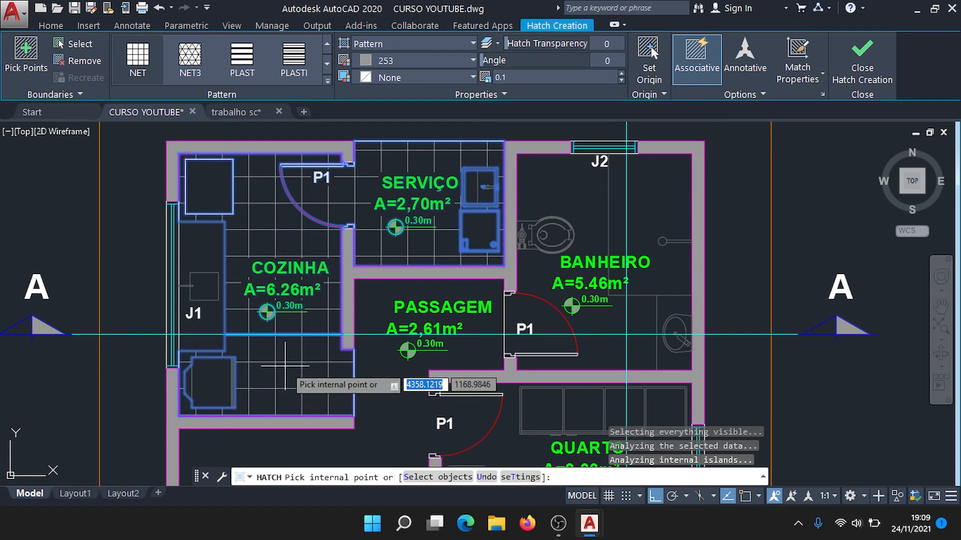
{"action": "key", "text": "Escape"}
Hatch the BANHEIRO floor outside the shower and washbasin counter with the same NET pattern, on both sides of the A section line.
{"action": "middle_click_drag", "start_coordinate": [449, 256], "coordinate": [356, 262]}
{"action": "key", "text": "Return"}
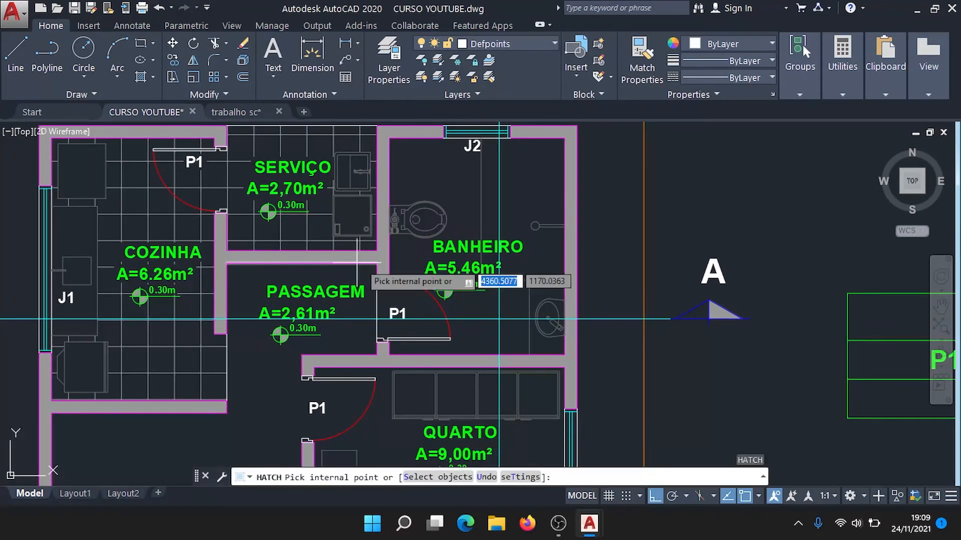
{"action": "left_click", "coordinate": [453, 186]}
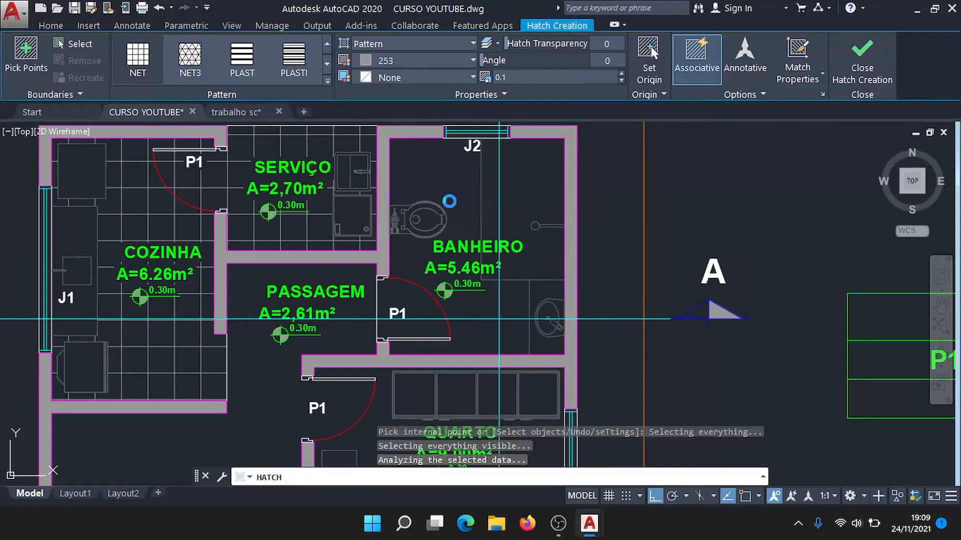
{"action": "left_click", "coordinate": [434, 326]}
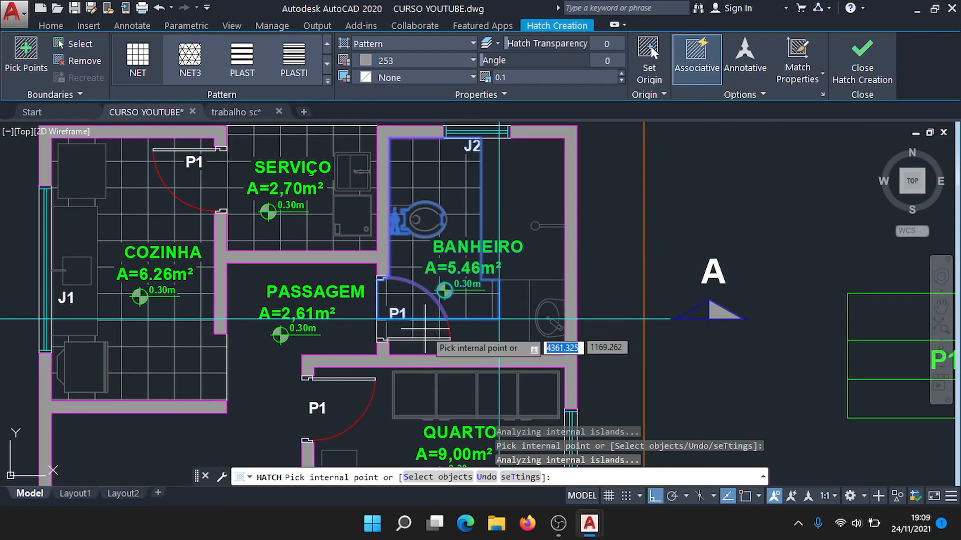
{"action": "left_click", "coordinate": [486, 332]}
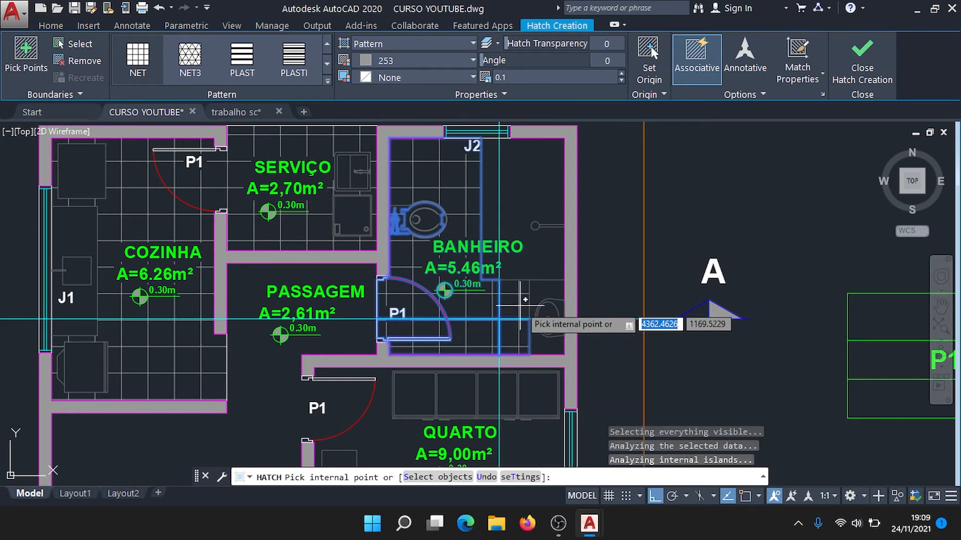
{"action": "key", "text": "Escape"}
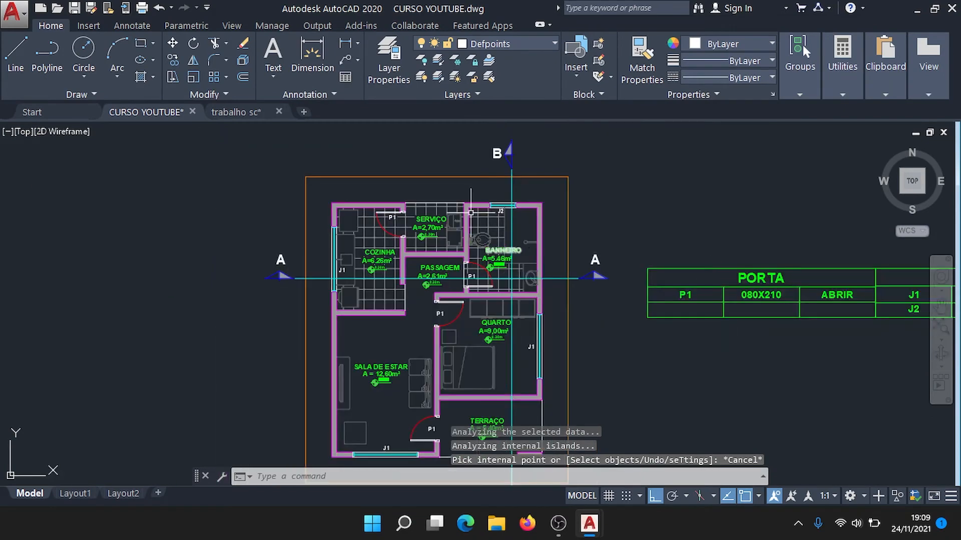
Examine the tile hatch around the toilet and across the kitchen, service area and bathroom floors.
{"action": "scroll", "coordinate": [483, 253], "scroll_direction": "up", "scroll_amount": 8}
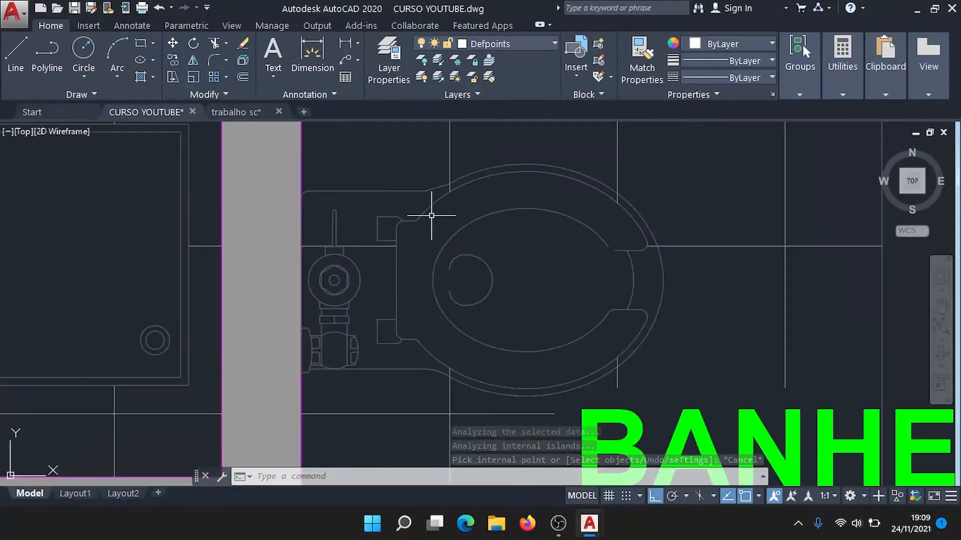
{"action": "scroll", "coordinate": [463, 270], "scroll_direction": "up", "scroll_amount": 2}
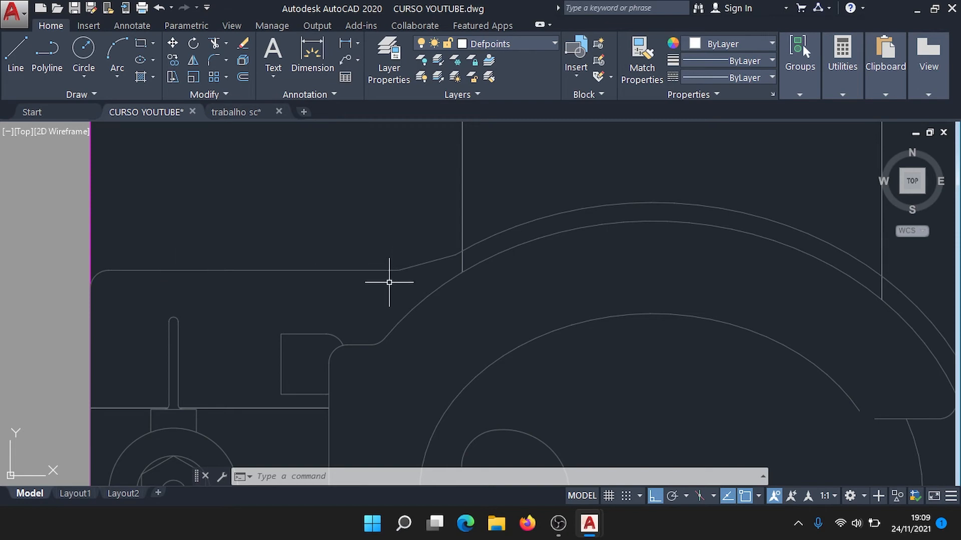
{"action": "scroll", "coordinate": [478, 256], "scroll_direction": "down", "scroll_amount": 2}
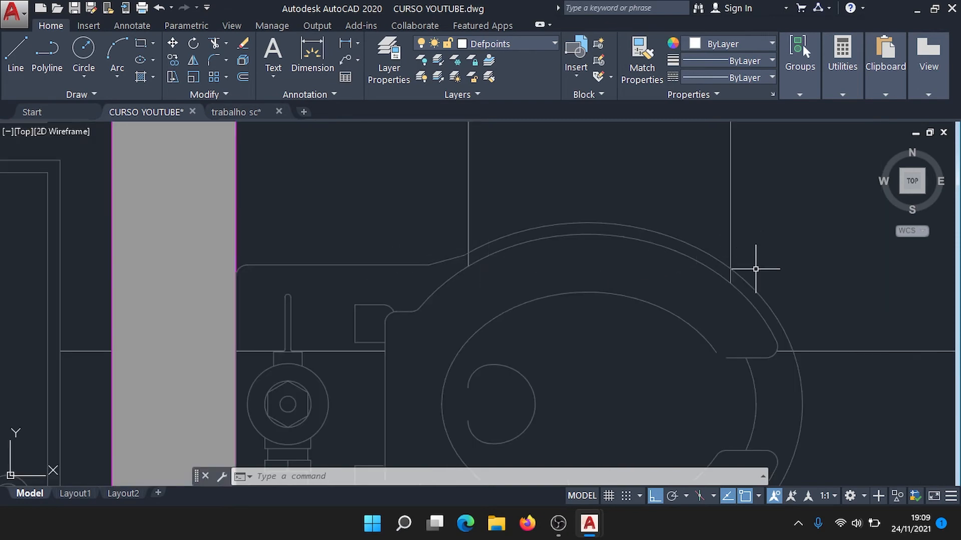
{"action": "scroll", "coordinate": [755, 269], "scroll_direction": "right", "scroll_amount": 5}
{"action": "scroll", "coordinate": [557, 294], "scroll_direction": "down", "scroll_amount": 3}
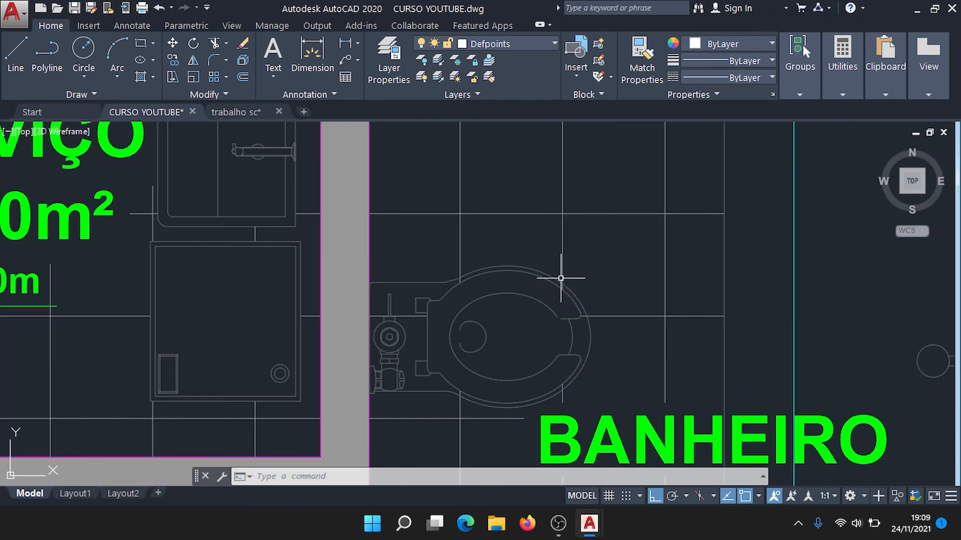
{"action": "scroll", "coordinate": [461, 286], "scroll_direction": "down", "scroll_amount": 3}
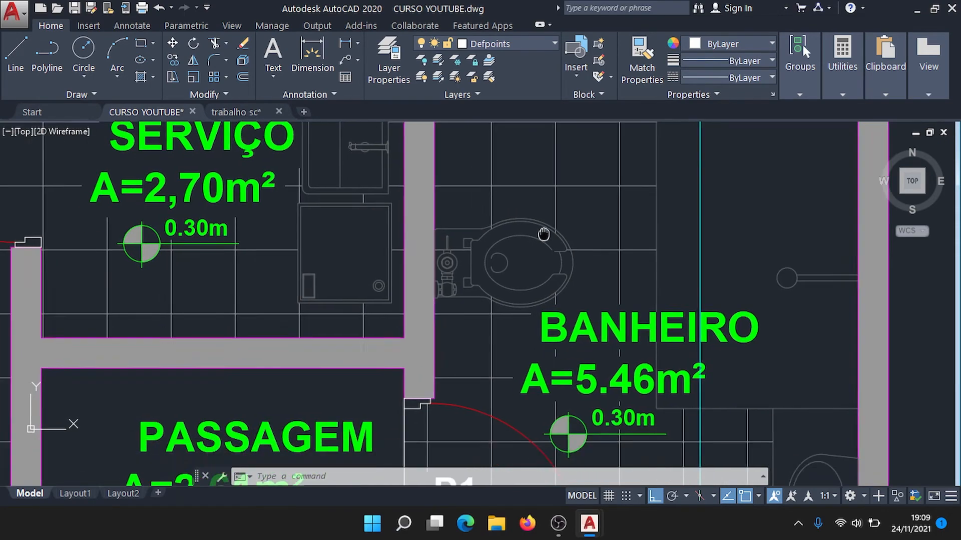
{"action": "middle_click_drag", "start_coordinate": [495, 280], "coordinate": [561, 350]}
{"action": "scroll", "coordinate": [608, 311], "scroll_direction": "down", "scroll_amount": 4}
{"action": "middle_click_drag", "start_coordinate": [608, 311], "coordinate": [507, 207]}
{"action": "scroll", "coordinate": [507, 216], "scroll_direction": "down", "scroll_amount": 3}
{"action": "middle_click_drag", "start_coordinate": [537, 319], "coordinate": [535, 287]}
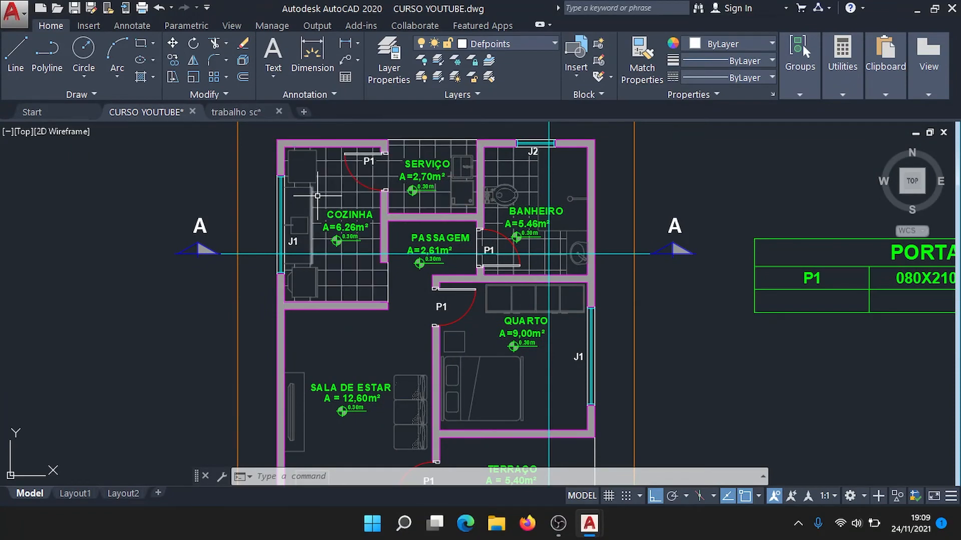
{"action": "scroll", "coordinate": [572, 225], "scroll_direction": "down", "scroll_amount": 3}
{"action": "middle_click_drag", "start_coordinate": [594, 272], "coordinate": [603, 291]}
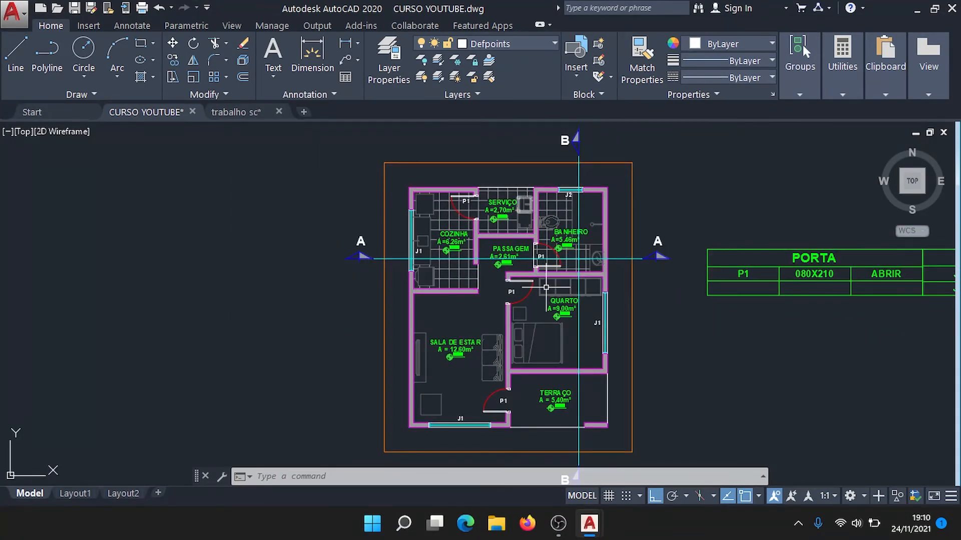
{"action": "scroll", "coordinate": [526, 206], "scroll_direction": "up", "scroll_amount": 4}
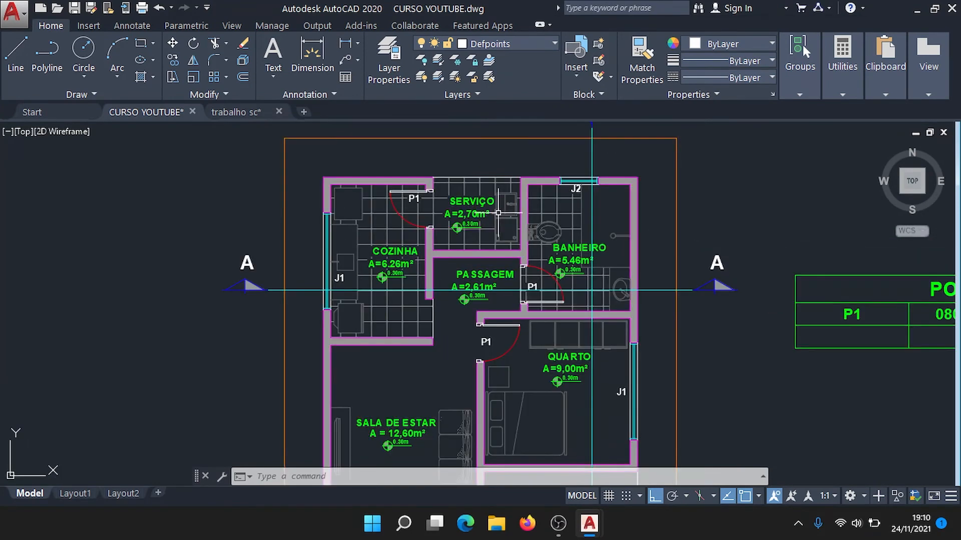
Switch to the trabalho sc reference drawing and examine its floor plan down to the ACESSO and north symbols below the terrace.
{"action": "left_click", "coordinate": [227, 114]}
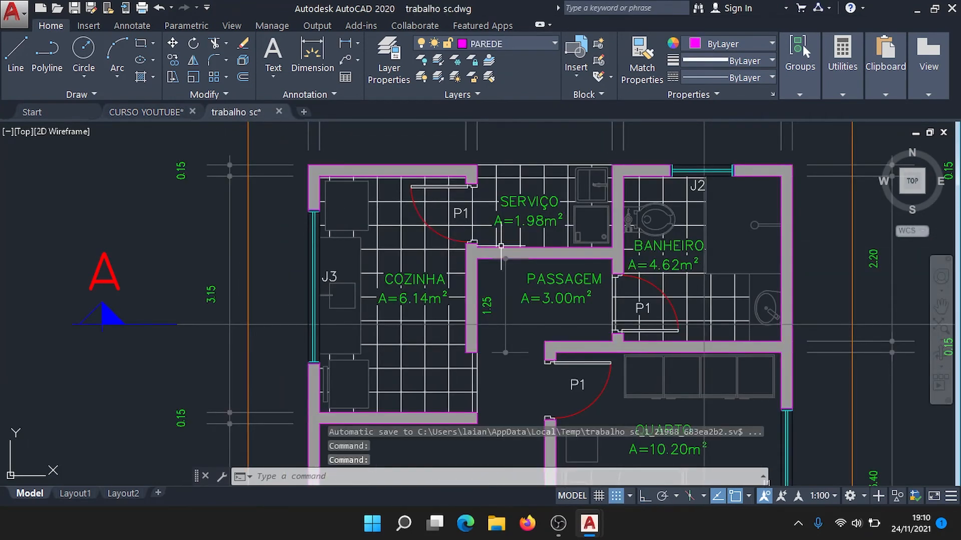
{"action": "scroll", "coordinate": [580, 280], "scroll_direction": "down", "scroll_amount": 3}
{"action": "middle_click_drag", "start_coordinate": [580, 290], "coordinate": [510, 281]}
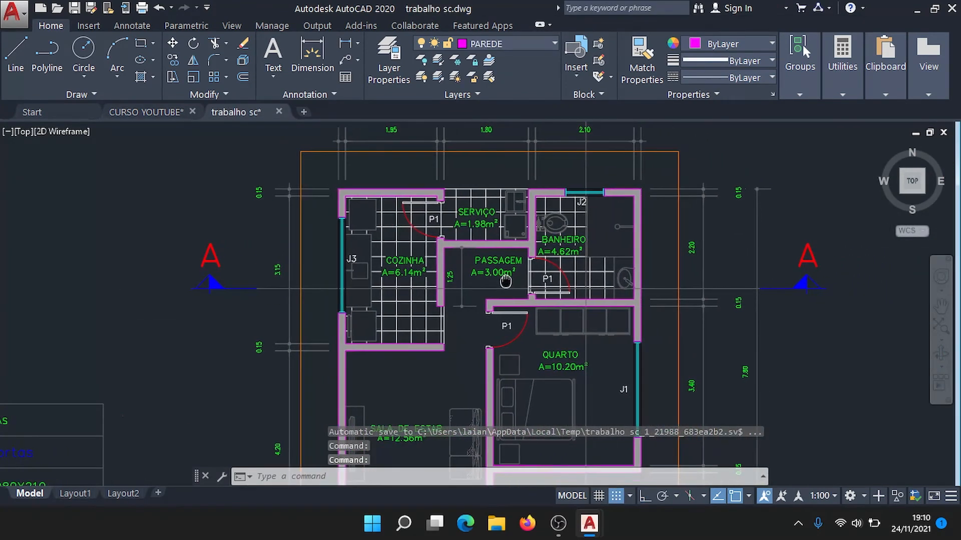
{"action": "middle_click_drag", "start_coordinate": [510, 282], "coordinate": [453, 278]}
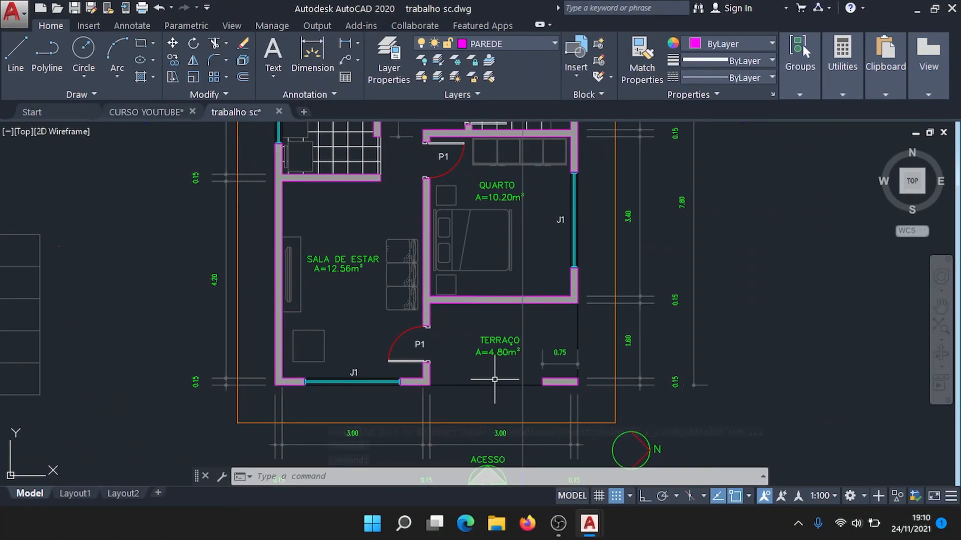
{"action": "middle_click_drag", "start_coordinate": [494, 380], "coordinate": [528, 207]}
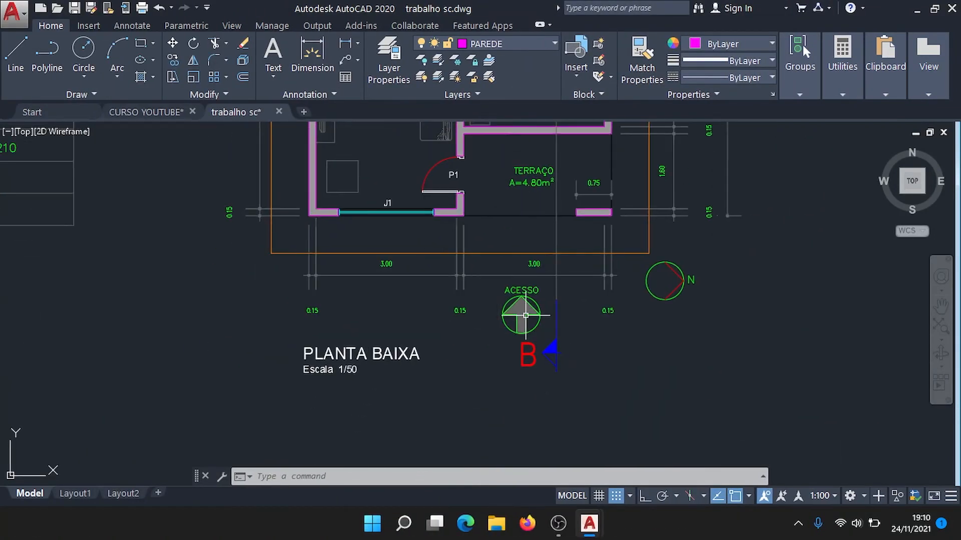
{"action": "scroll", "coordinate": [528, 315], "scroll_direction": "up", "scroll_amount": 2}
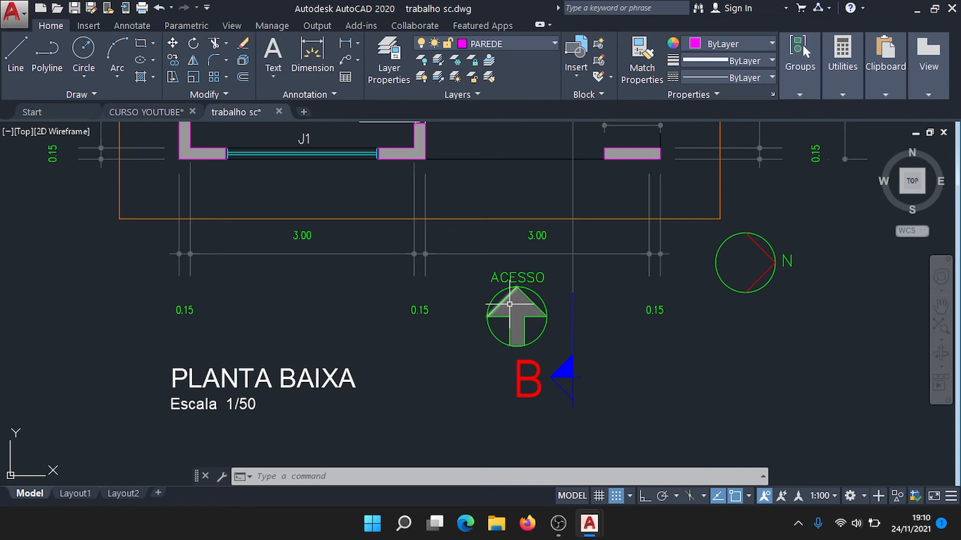
{"action": "middle_click_drag", "start_coordinate": [521, 216], "coordinate": [483, 324]}
{"action": "middle_click_drag", "start_coordinate": [518, 384], "coordinate": [525, 228]}
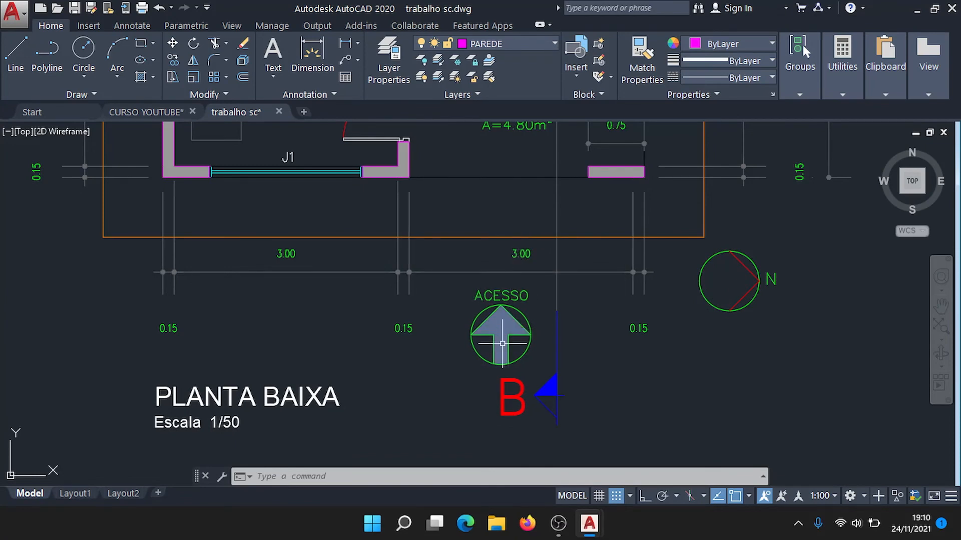
{"action": "scroll", "coordinate": [506, 330], "scroll_direction": "down", "scroll_amount": 2}
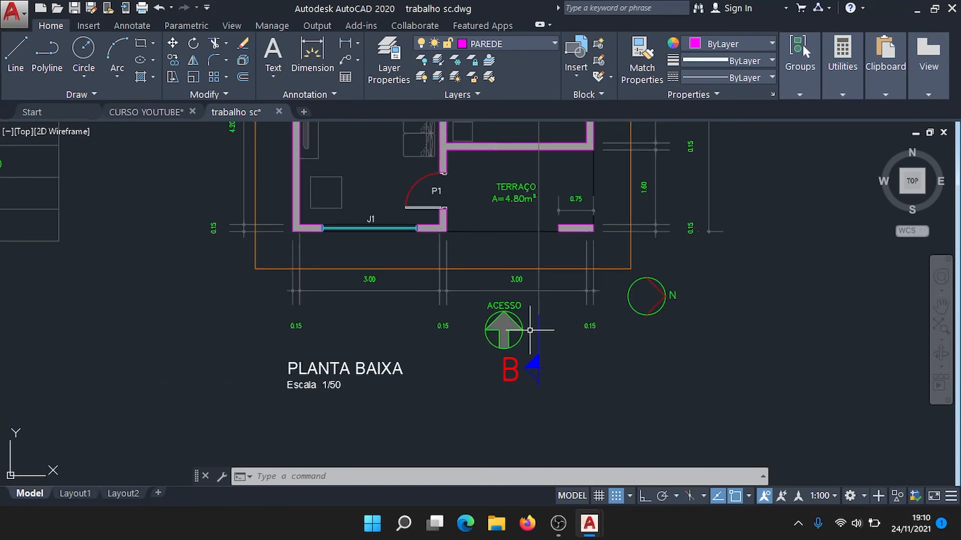
Copy the ACESSO arrow symbol and the north symbol with their labels to the clipboard and return to the CURSO YOUTUBE drawing.
{"action": "scroll", "coordinate": [530, 330], "scroll_direction": "up", "scroll_amount": 4}
{"action": "left_click", "coordinate": [531, 386]}
{"action": "left_click", "coordinate": [400, 238]}
{"action": "middle_click_drag", "start_coordinate": [714, 304], "coordinate": [526, 339]}
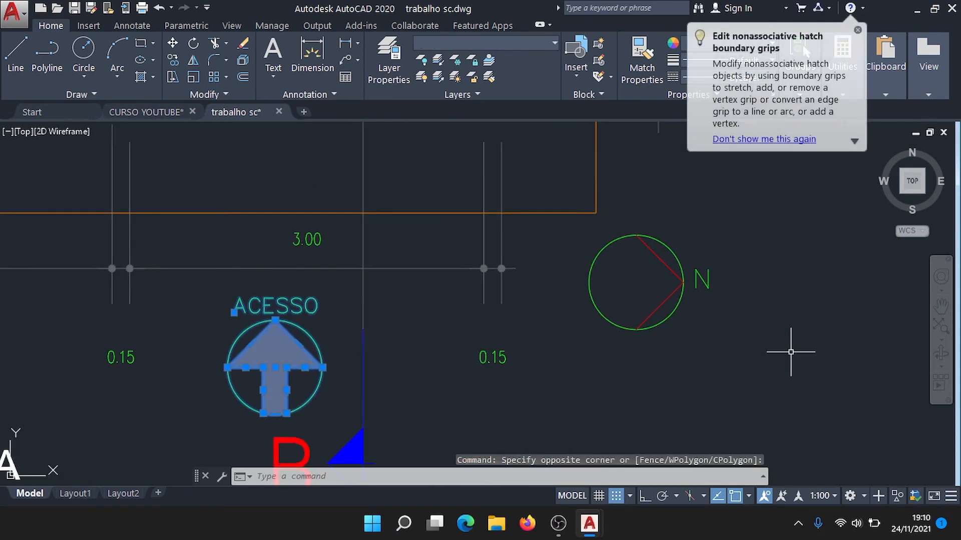
{"action": "left_click", "coordinate": [760, 377]}
{"action": "left_click", "coordinate": [635, 233]}
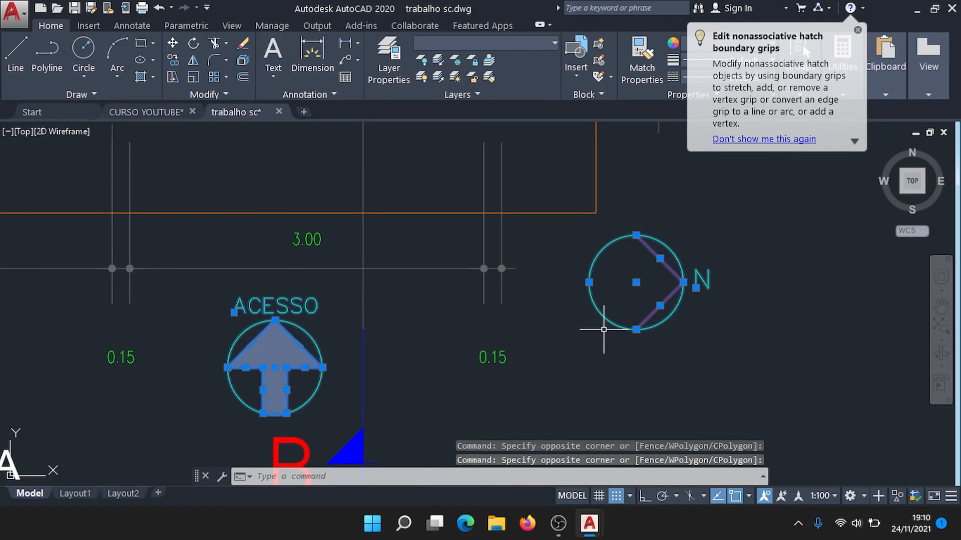
{"action": "scroll", "coordinate": [604, 329], "scroll_direction": "down", "scroll_amount": 4}
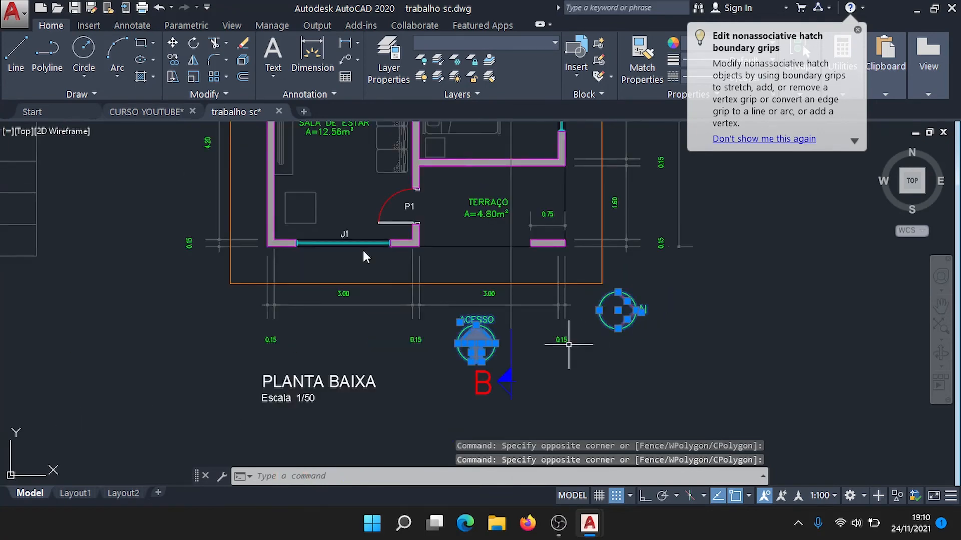
{"action": "key", "text": "ctrl+c"}
{"action": "left_click", "coordinate": [121, 115]}
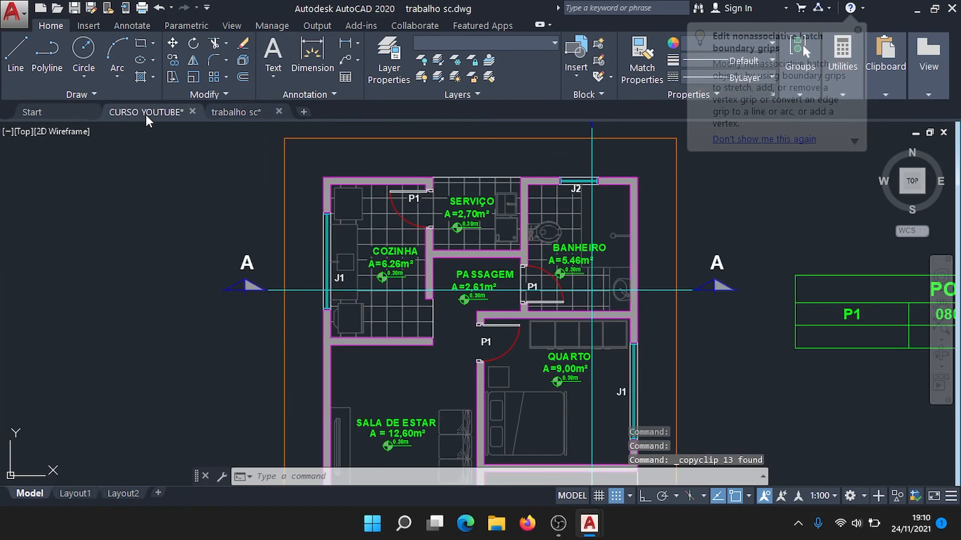
Paste the copied ACESSO arrow and north symbols below the TERRAÇO, with the arrow beside the B section mark.
{"action": "scroll", "coordinate": [484, 345], "scroll_direction": "down", "scroll_amount": 3}
{"action": "middle_click_drag", "start_coordinate": [485, 349], "coordinate": [453, 139]}
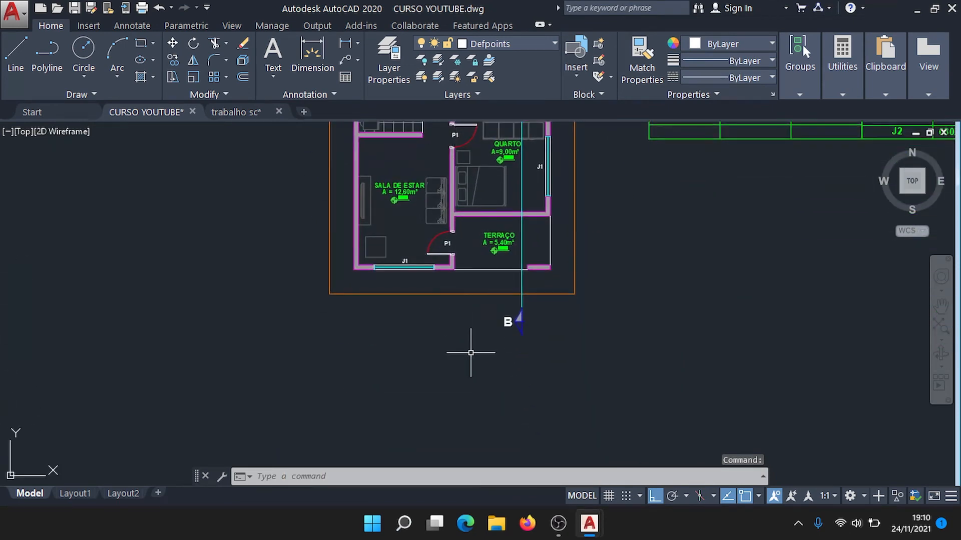
{"action": "key", "text": "ctrl+v"}
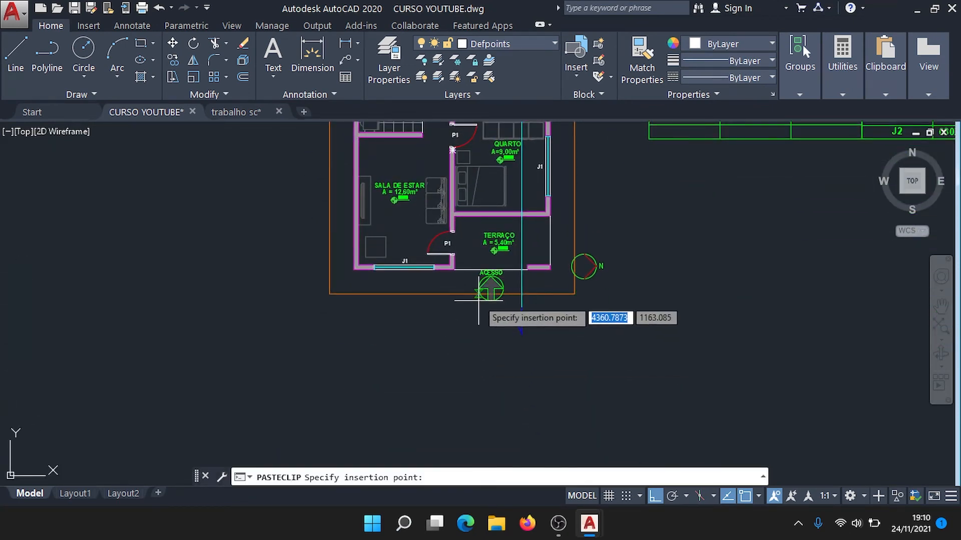
{"action": "scroll", "coordinate": [483, 307], "scroll_direction": "up", "scroll_amount": 3}
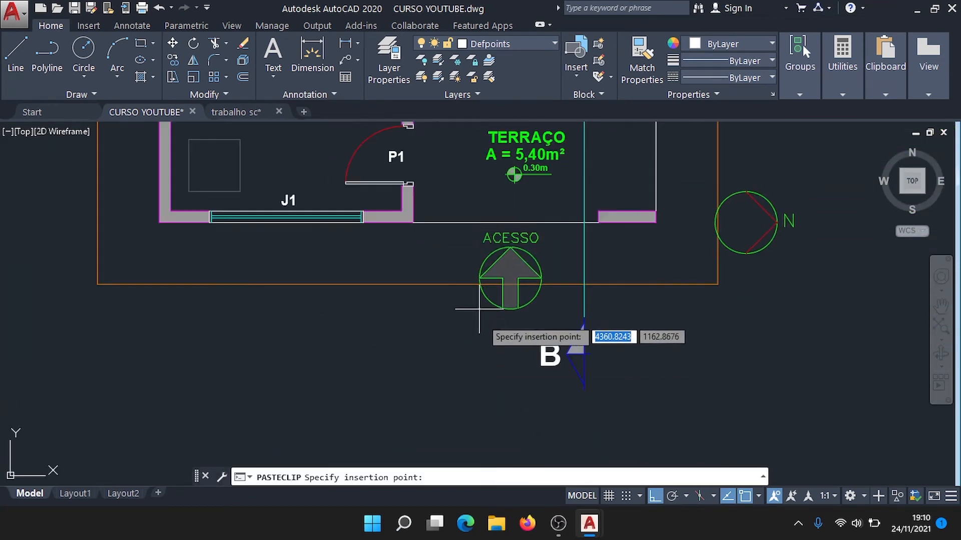
{"action": "left_click", "coordinate": [465, 409]}
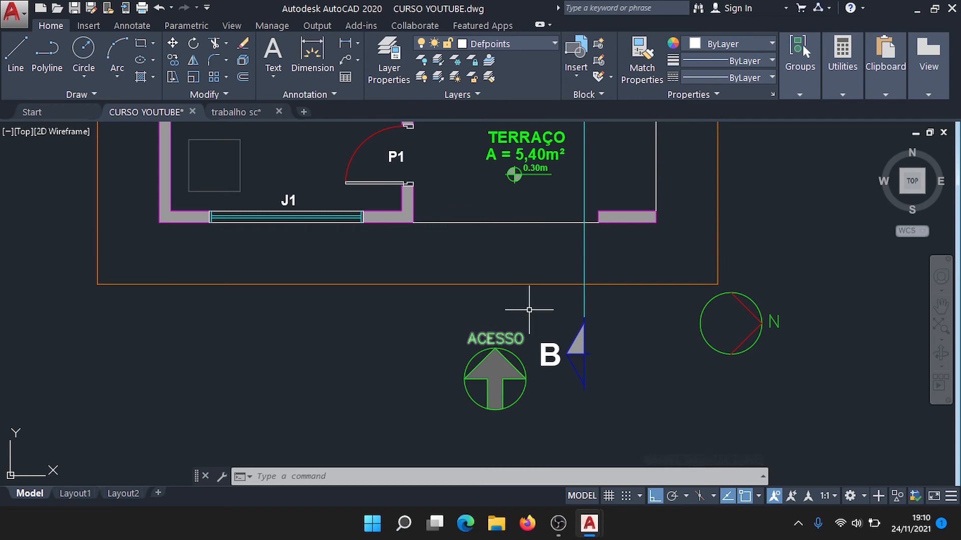
Match the ACESSO and N labels' properties to the TERRAÇO area text.
{"action": "left_click", "coordinate": [645, 55]}
{"action": "left_click", "coordinate": [543, 158]}
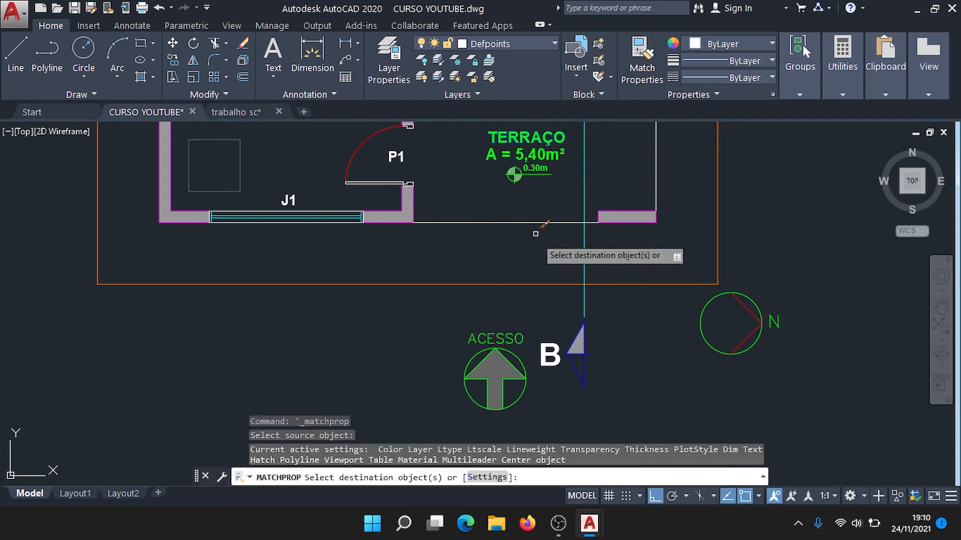
{"action": "left_click", "coordinate": [519, 335]}
{"action": "left_click", "coordinate": [776, 323]}
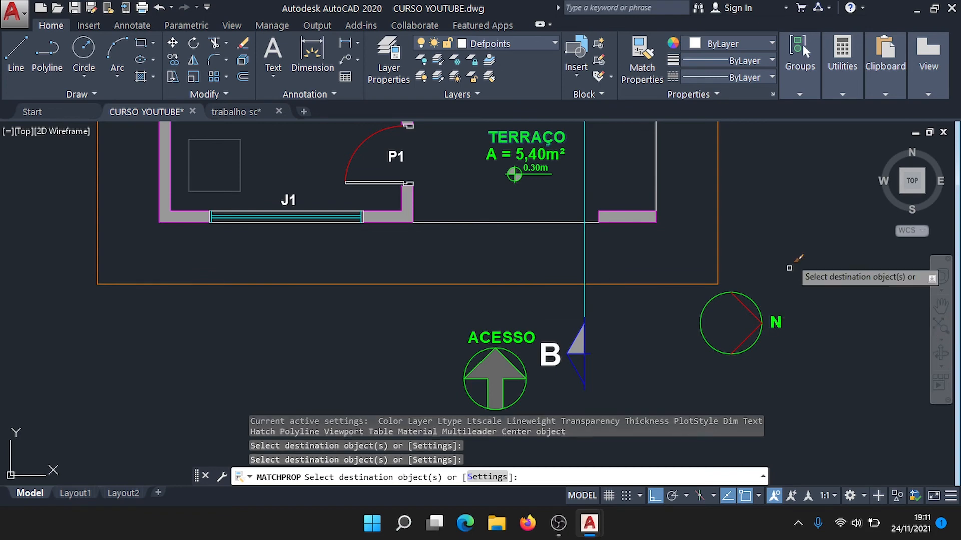
{"action": "key", "text": "Escape"}
Move the ACESSO label so it sits centred just above its arrow circle.
{"action": "scroll", "coordinate": [481, 347], "scroll_direction": "up", "scroll_amount": 2}
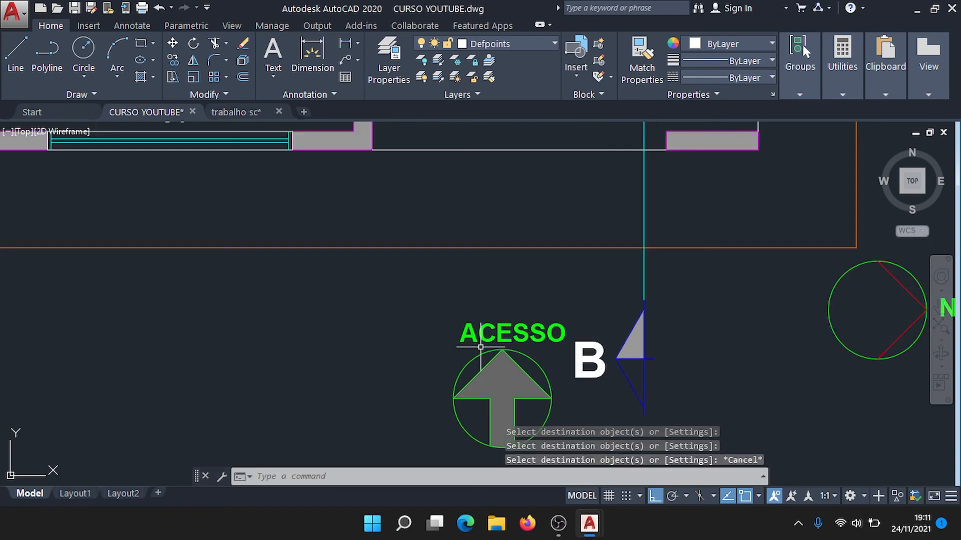
{"action": "scroll", "coordinate": [514, 340], "scroll_direction": "up", "scroll_amount": 2}
{"action": "left_click", "coordinate": [512, 335]}
{"action": "left_click", "coordinate": [442, 298]}
{"action": "left_click", "coordinate": [430, 274]}
{"action": "key", "text": "Escape"}
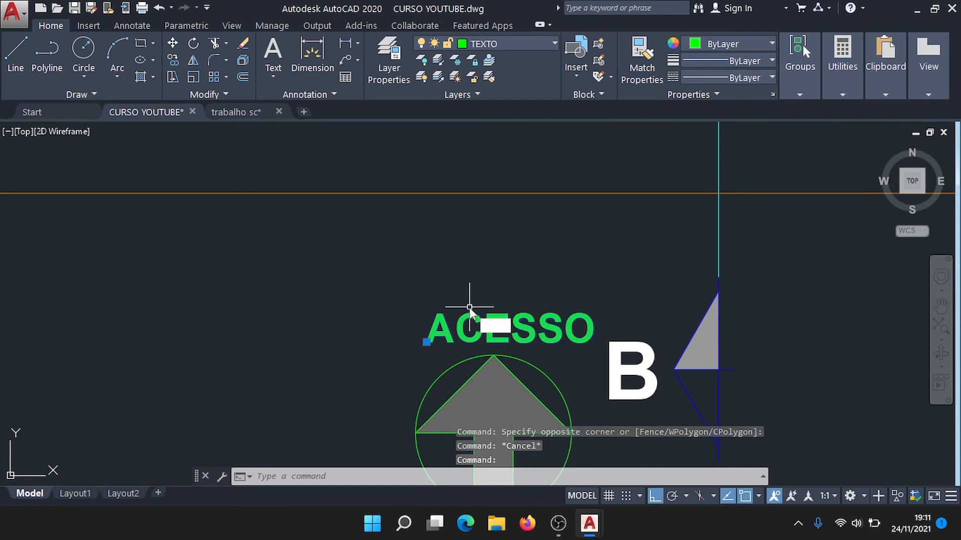
{"action": "left_click", "coordinate": [470, 320]}
{"action": "type", "text": "M"}
{"action": "key", "text": "Return"}
{"action": "left_click", "coordinate": [425, 334]}
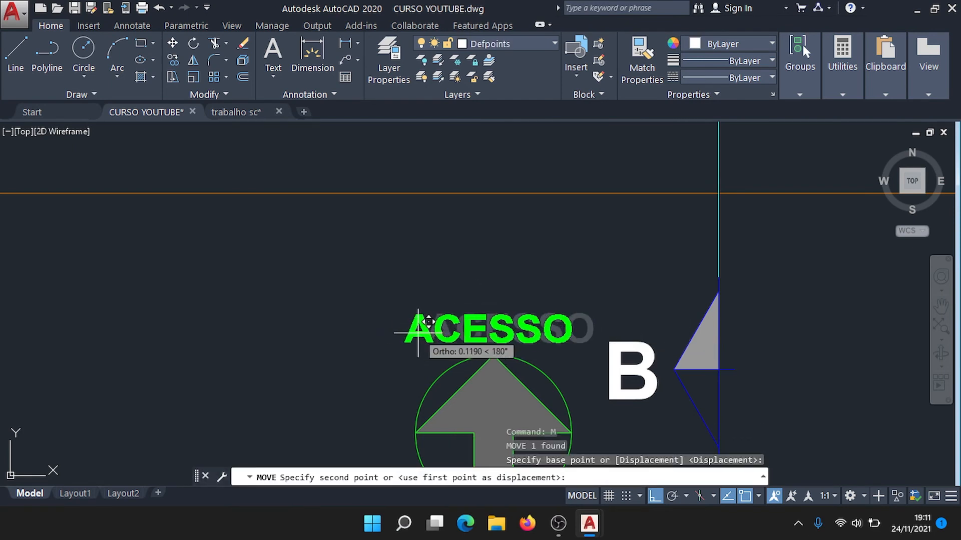
{"action": "left_click", "coordinate": [424, 331]}
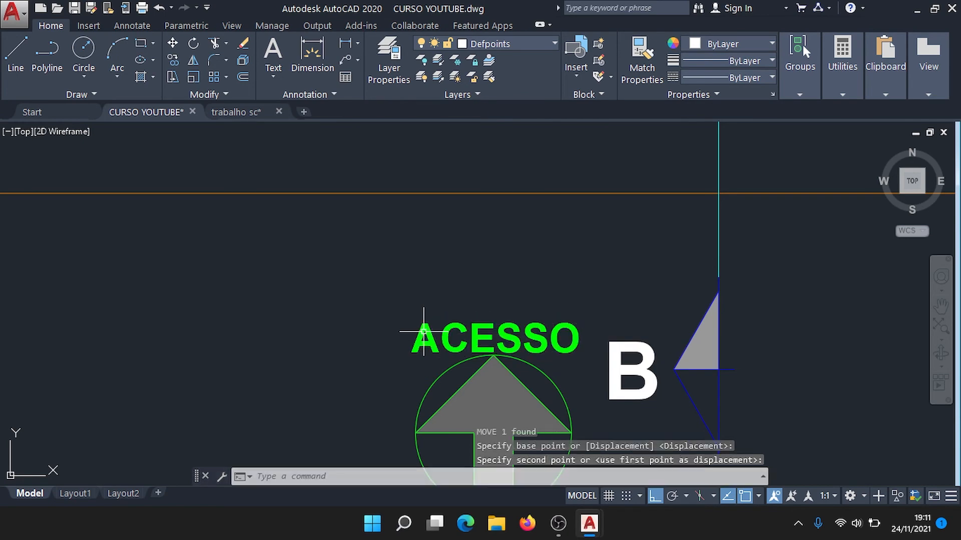
Switch to the trabalho sc reference drawing and examine the plan title and scale text below its floor plan.
{"action": "scroll", "coordinate": [465, 335], "scroll_direction": "down", "scroll_amount": 4}
{"action": "middle_click_drag", "start_coordinate": [518, 336], "coordinate": [565, 281]}
{"action": "middle_click_drag", "start_coordinate": [530, 242], "coordinate": [552, 316]}
{"action": "scroll", "coordinate": [550, 281], "scroll_direction": "down", "scroll_amount": 3}
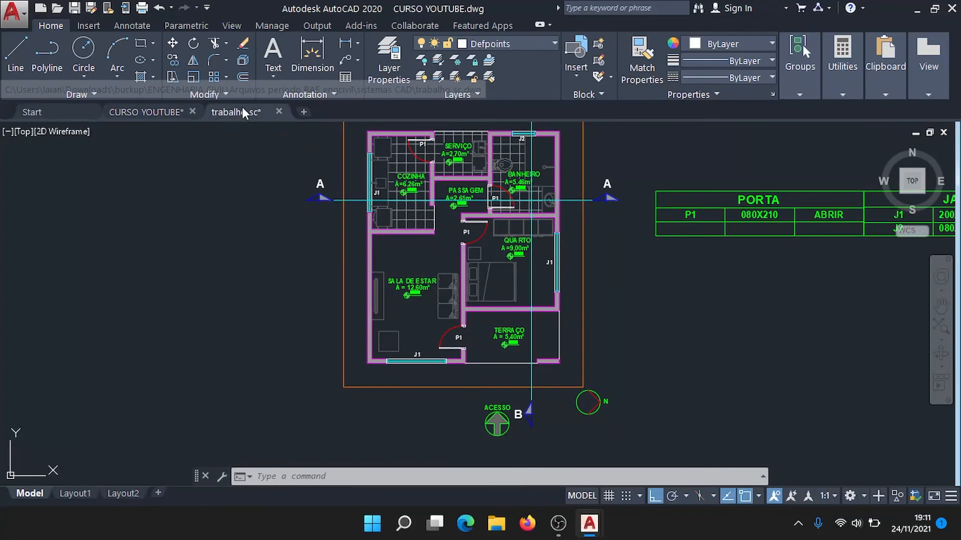
{"action": "left_click", "coordinate": [243, 109]}
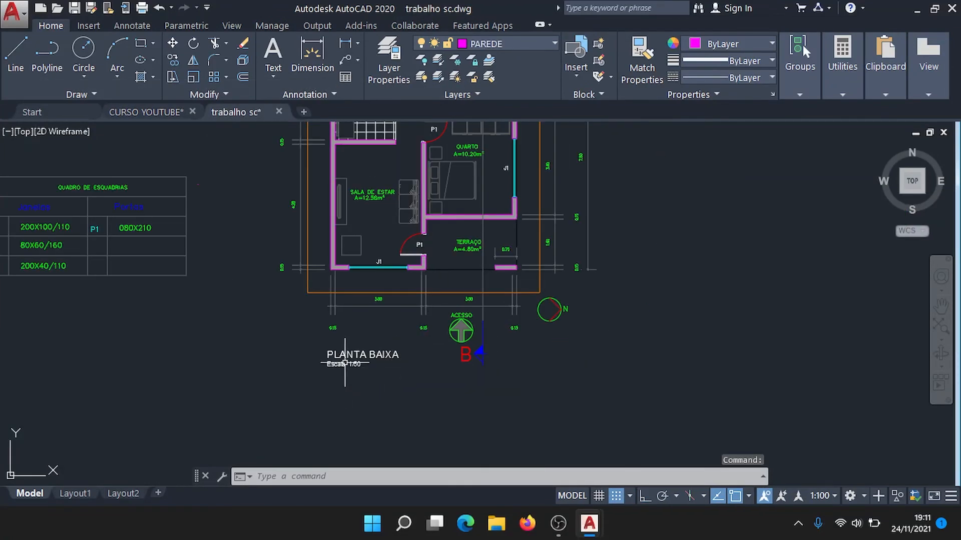
{"action": "scroll", "coordinate": [345, 364], "scroll_direction": "up", "scroll_amount": 6}
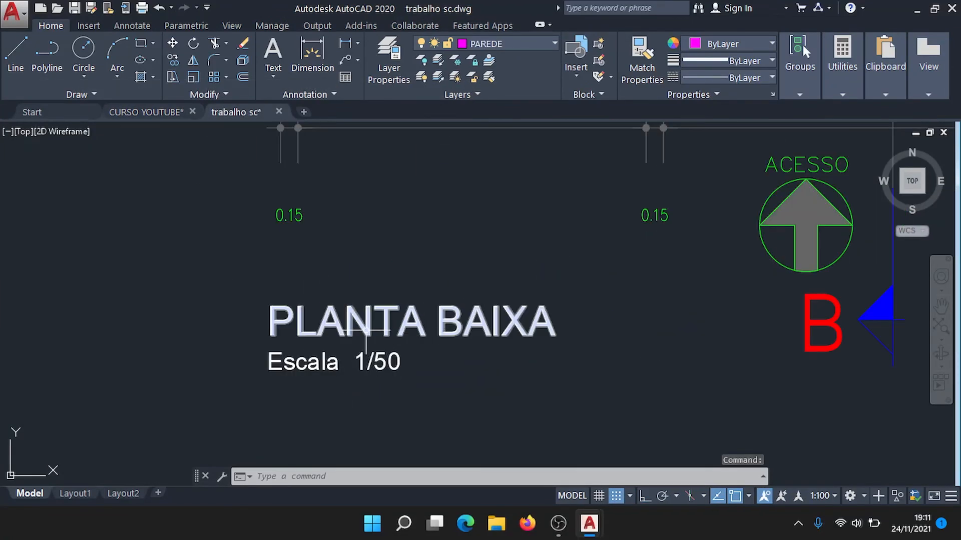
{"action": "scroll", "coordinate": [390, 320], "scroll_direction": "down", "scroll_amount": 2}
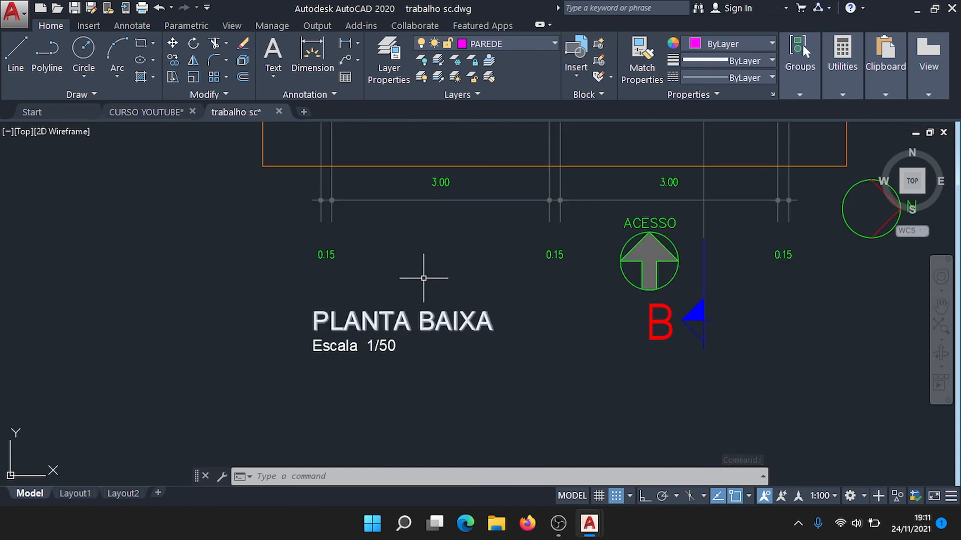
{"action": "scroll", "coordinate": [472, 214], "scroll_direction": "down", "scroll_amount": 2}
{"action": "middle_click_drag", "start_coordinate": [497, 175], "coordinate": [503, 213]}
{"action": "scroll", "coordinate": [423, 343], "scroll_direction": "up", "scroll_amount": 2}
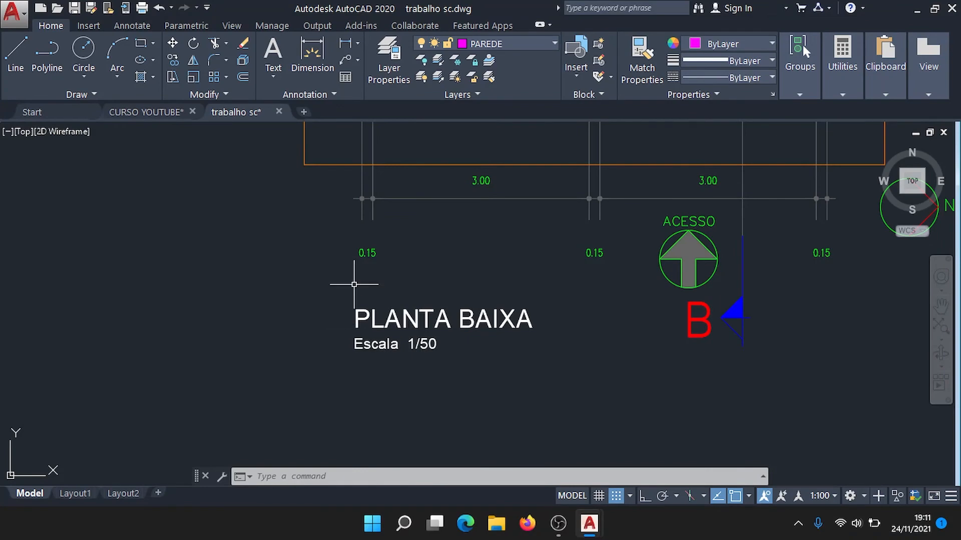
Return to the CURSO YOUTUBE drawing and copy the SALA DE ESTAR label, with Ortho off, to below the outer outline's lower-left corner.
{"action": "left_click", "coordinate": [166, 111]}
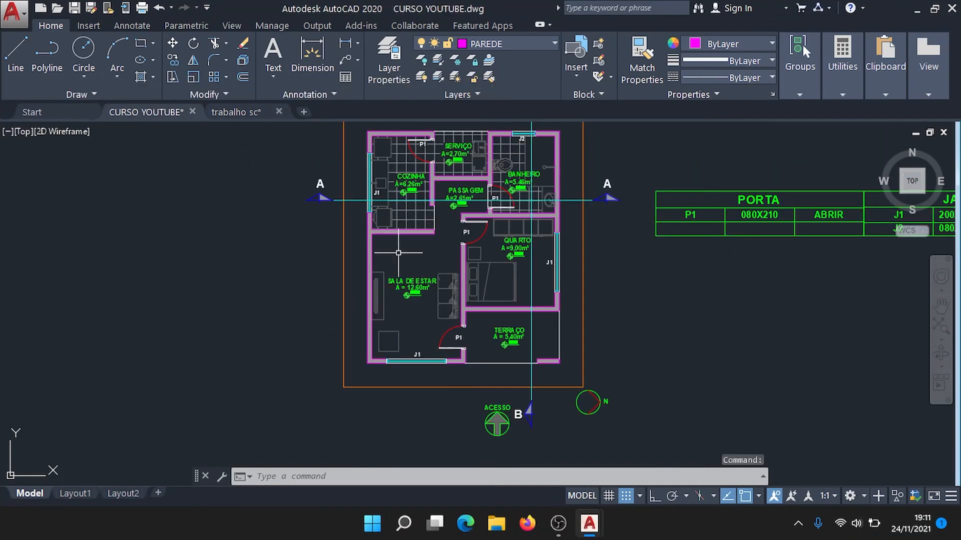
{"action": "middle_click_drag", "start_coordinate": [420, 373], "coordinate": [424, 345]}
{"action": "scroll", "coordinate": [440, 214], "scroll_direction": "up", "scroll_amount": 4}
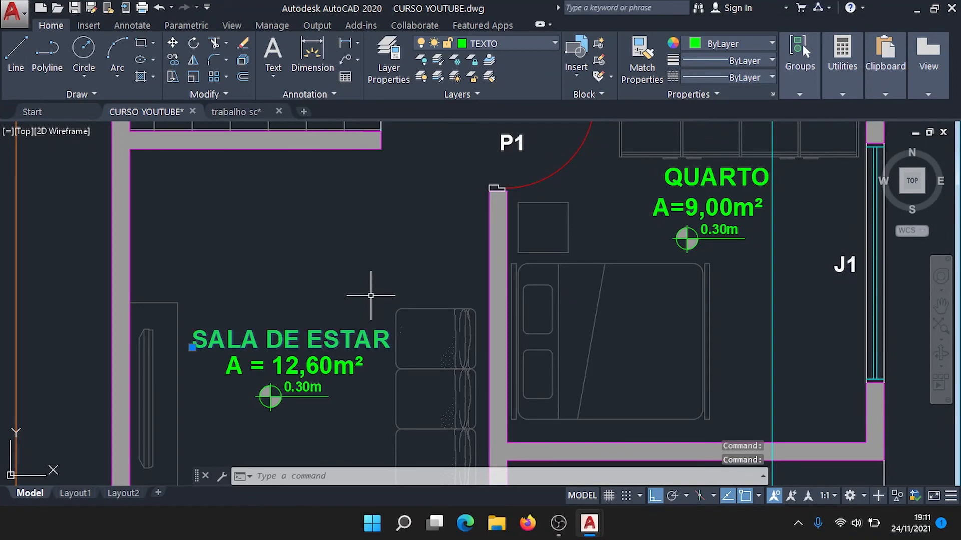
{"action": "type", "text": "o"}
{"action": "key", "text": "Return"}
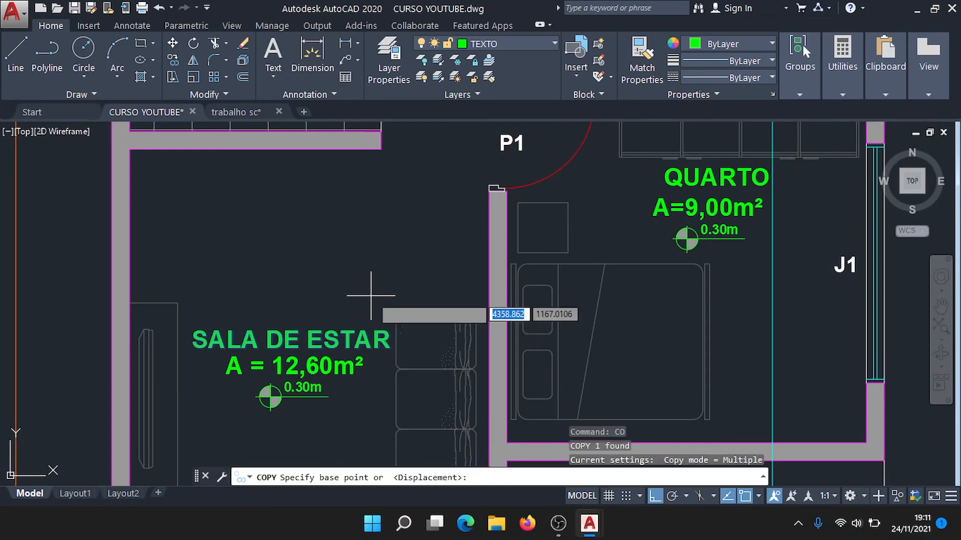
{"action": "left_click", "coordinate": [192, 348]}
{"action": "scroll", "coordinate": [192, 356], "scroll_direction": "down", "scroll_amount": 5}
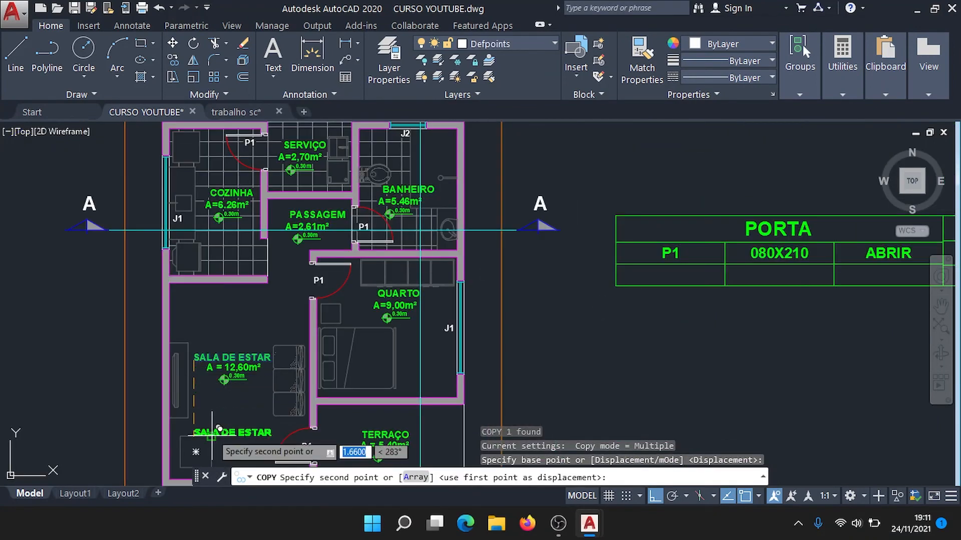
{"action": "middle_click_drag", "start_coordinate": [215, 437], "coordinate": [258, 220]}
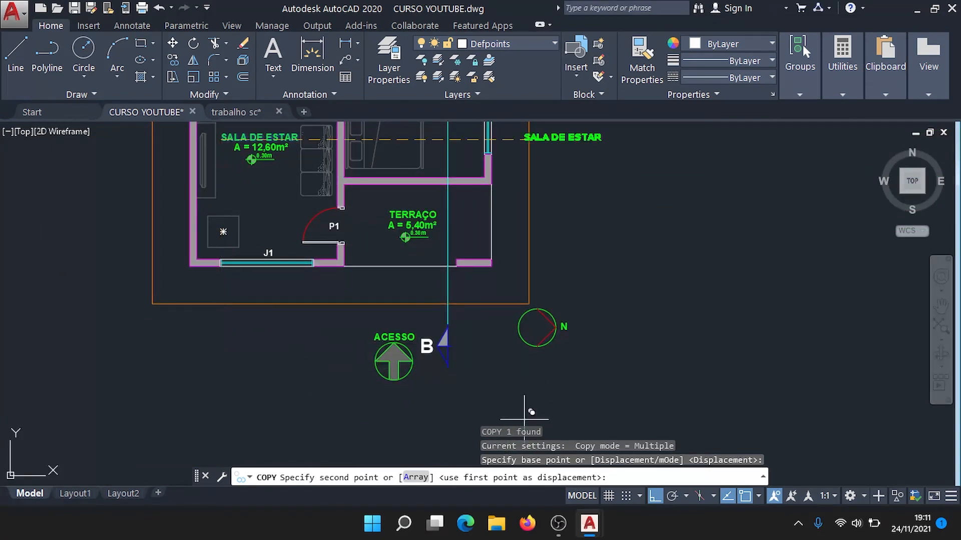
{"action": "left_click", "coordinate": [656, 498]}
{"action": "scroll", "coordinate": [170, 340], "scroll_direction": "up", "scroll_amount": 2}
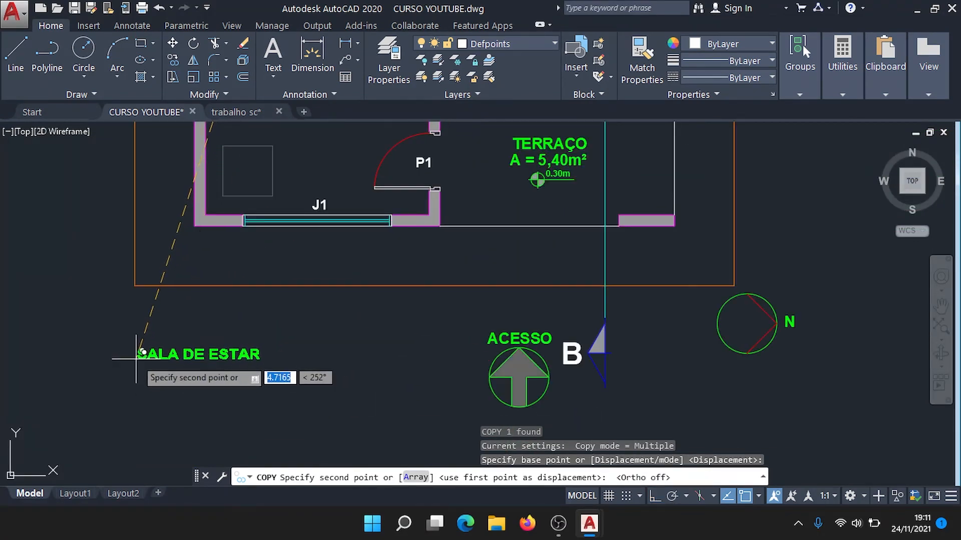
{"action": "left_click", "coordinate": [132, 352]}
{"action": "key", "text": "Escape"}
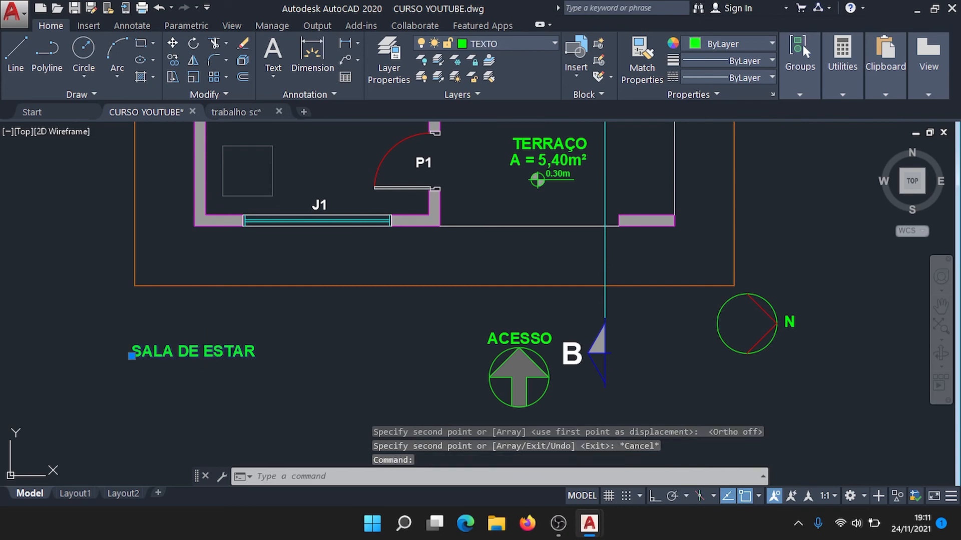
Change the copied label's text to PLANTA BAIXA.
{"action": "double_click", "coordinate": [213, 347]}
{"action": "key", "text": "Delete"}
{"action": "type", "text": "PLANTA BAIXA"}
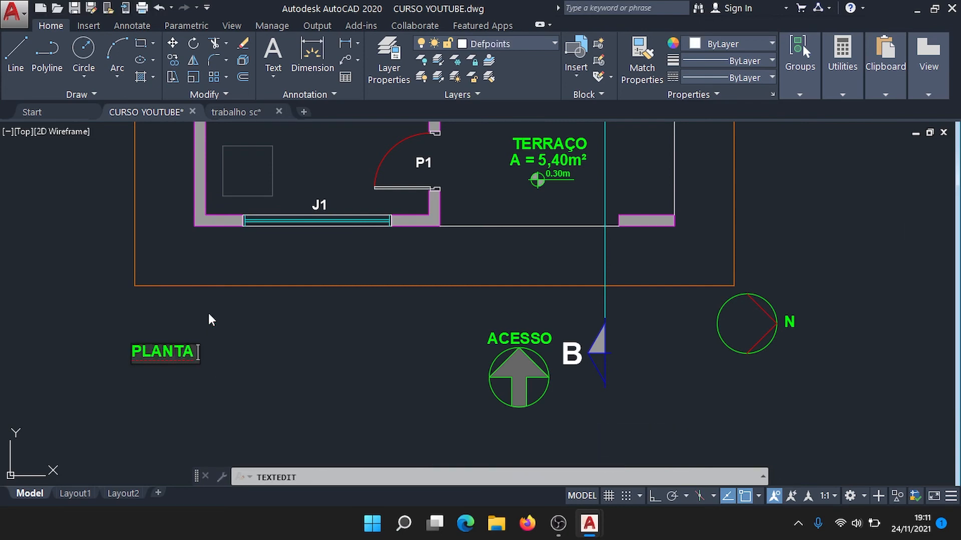
{"action": "key", "text": "Return"}
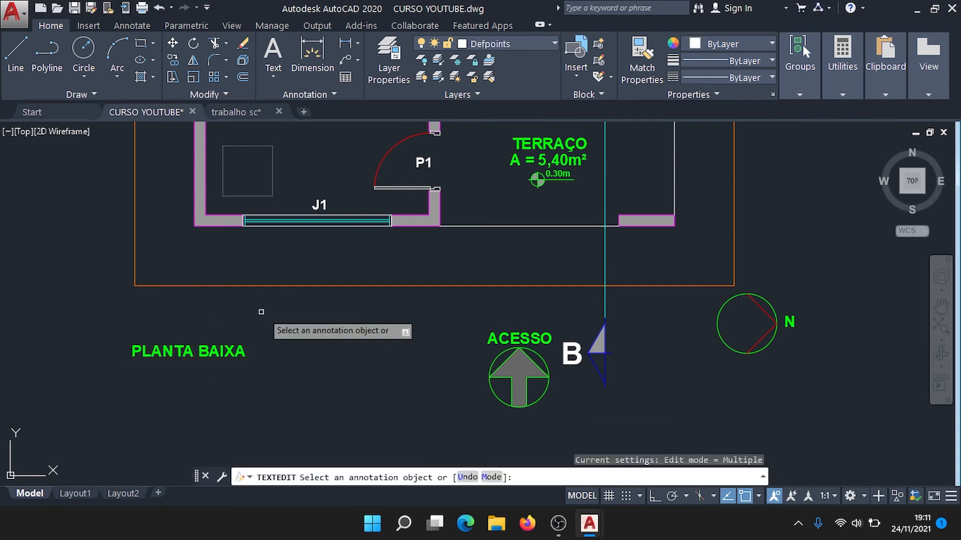
{"action": "scroll", "coordinate": [260, 311], "scroll_direction": "down", "scroll_amount": 5}
{"action": "scroll", "coordinate": [296, 353], "scroll_direction": "up", "scroll_amount": 3}
{"action": "key", "text": "Escape"}
Scale the PLANTA BAIXA title up by a factor of about 2.3 from its lower-left insertion point.
{"action": "left_click", "coordinate": [311, 375]}
{"action": "left_click", "coordinate": [240, 332]}
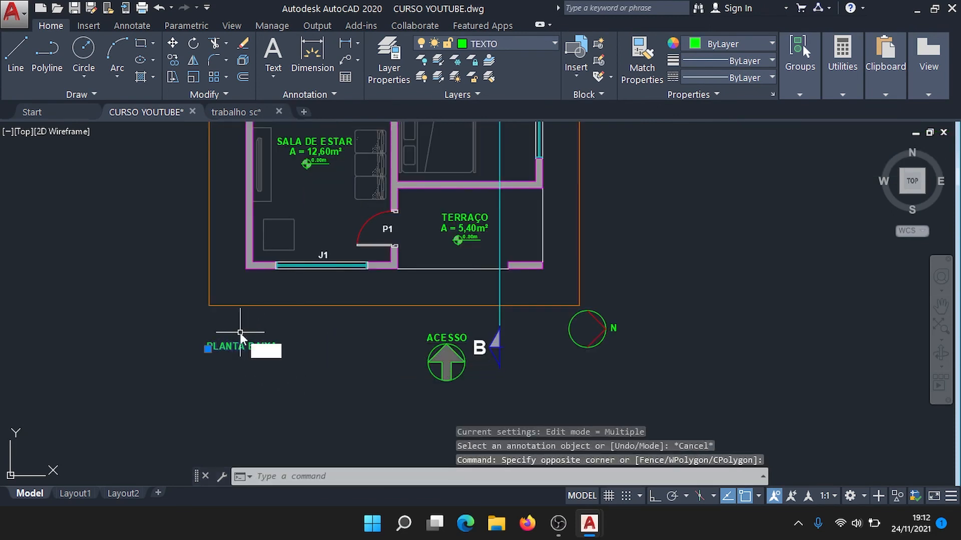
{"action": "key", "text": "Return"}
{"action": "left_click", "coordinate": [240, 332]}
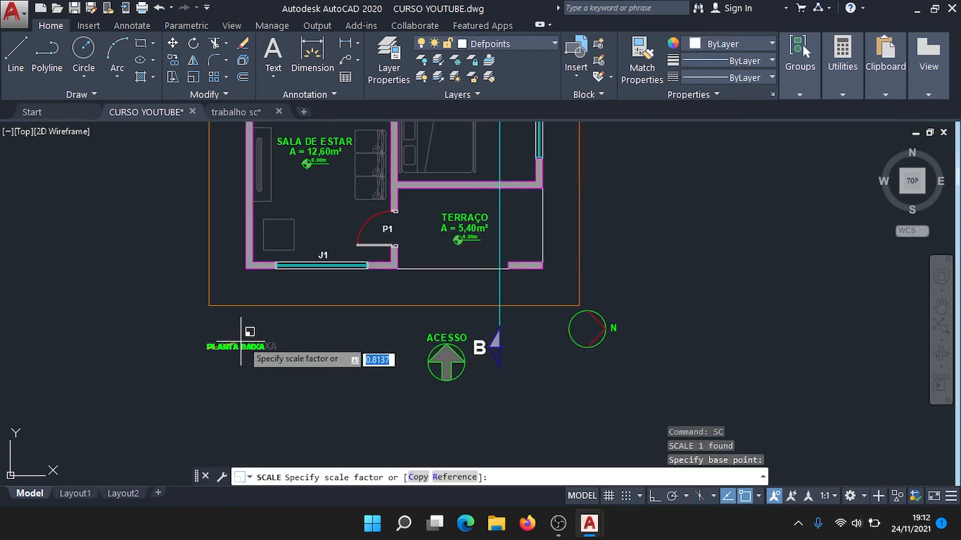
{"action": "scroll", "coordinate": [266, 332], "scroll_direction": "down", "scroll_amount": 2}
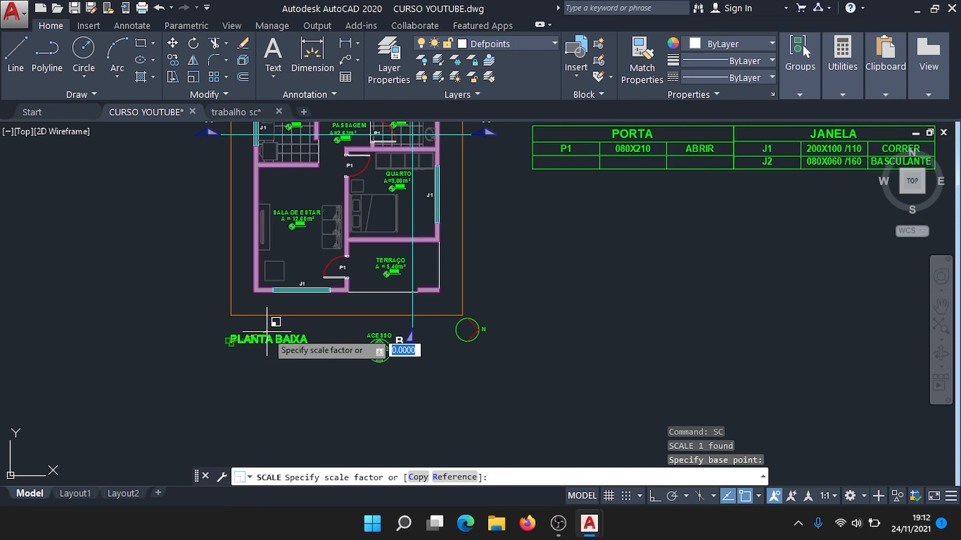
{"action": "scroll", "coordinate": [267, 331], "scroll_direction": "down", "scroll_amount": 2}
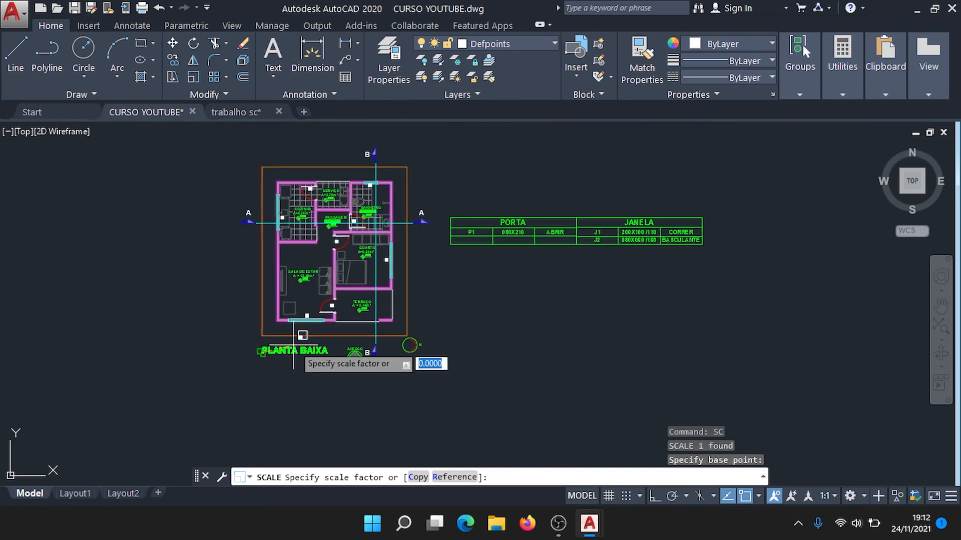
{"action": "mouse_move", "coordinate": [291, 345]}
{"action": "middle_mouse_down"}
{"action": "mouse_move", "coordinate": [384, 364]}
{"action": "mouse_move", "coordinate": [380, 403]}
{"action": "middle_mouse_up"}
{"action": "scroll", "coordinate": [383, 364], "scroll_direction": "up", "scroll_amount": 2}
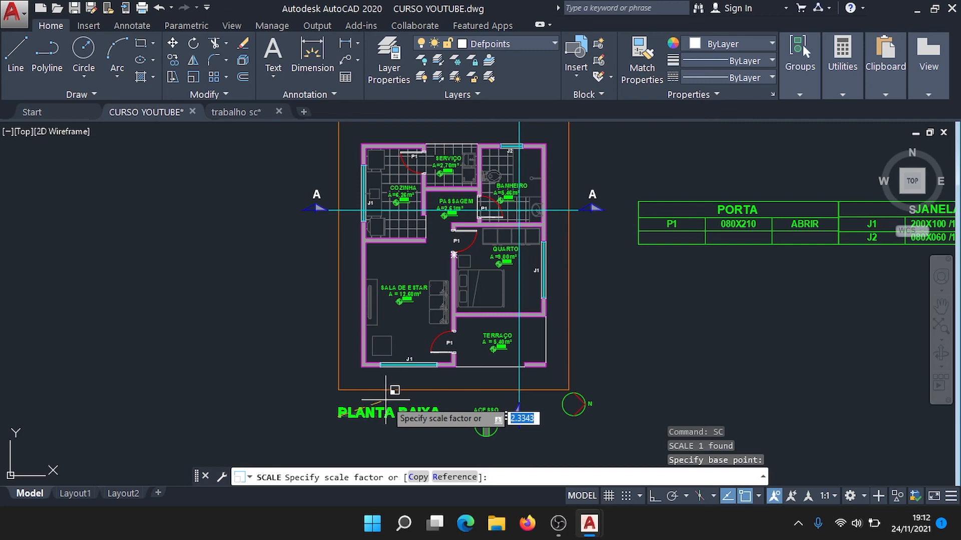
{"action": "key", "text": "Escape"}
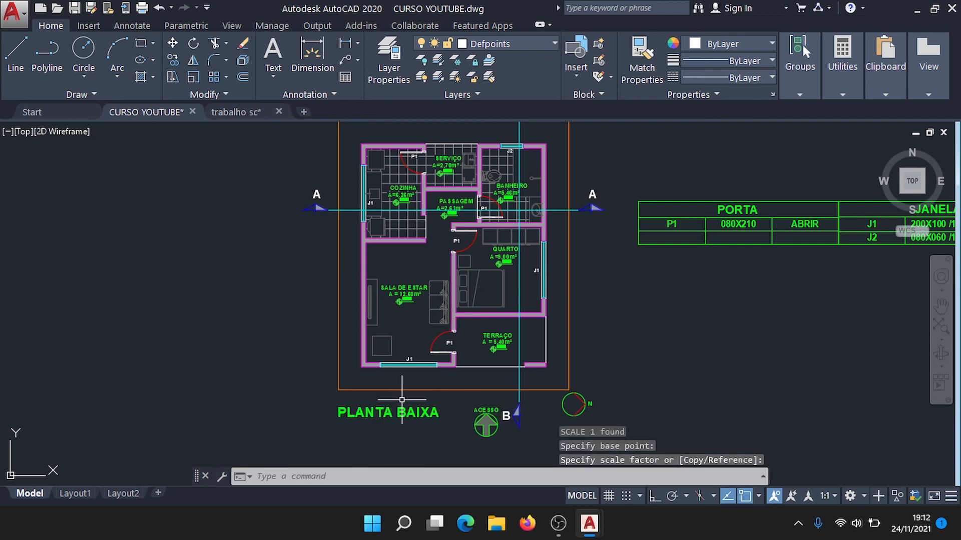
Copy the PLANTA BAIXA title about 0.56 straight down with Ortho on.
{"action": "mouse_move", "coordinate": [397, 379]}
{"action": "middle_mouse_down"}
{"action": "mouse_move", "coordinate": [262, 396]}
{"action": "mouse_move", "coordinate": [315, 385]}
{"action": "mouse_move", "coordinate": [439, 259]}
{"action": "middle_mouse_up"}
{"action": "scroll", "coordinate": [417, 321], "scroll_direction": "up", "scroll_amount": 2}
{"action": "scroll", "coordinate": [438, 311], "scroll_direction": "up", "scroll_amount": 2}
{"action": "left_click", "coordinate": [456, 293]}
{"action": "left_click", "coordinate": [346, 232]}
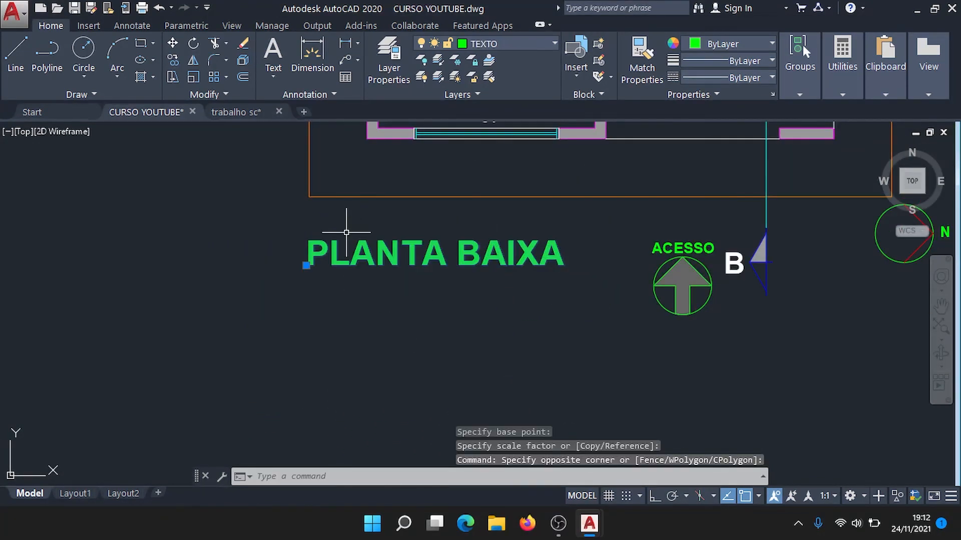
{"action": "type", "text": "co"}
{"action": "key", "text": "Return"}
{"action": "left_click", "coordinate": [307, 265]}
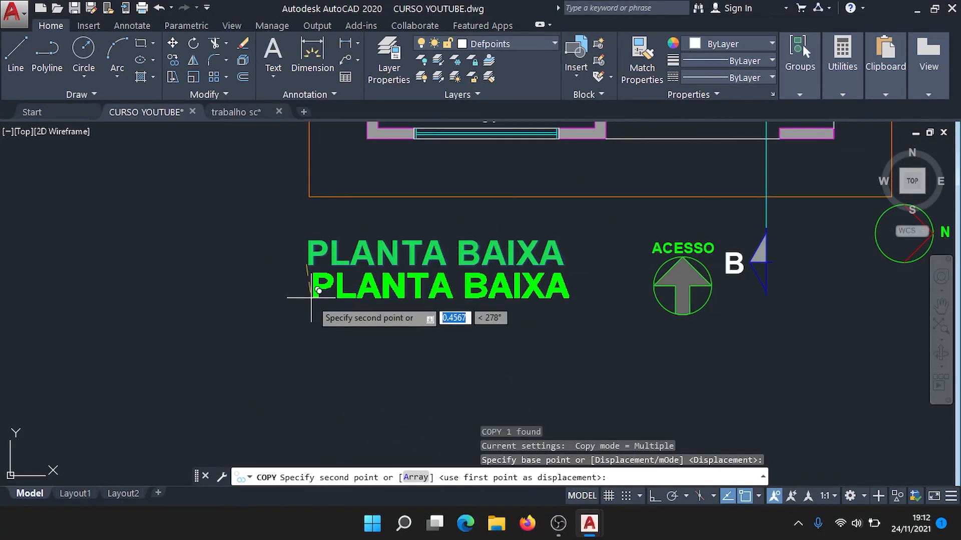
{"action": "left_click", "coordinate": [652, 495]}
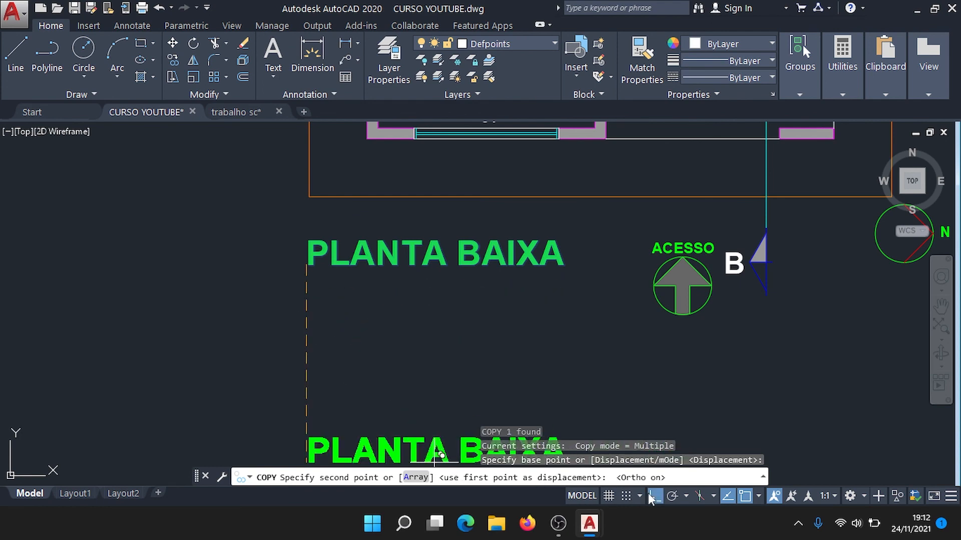
{"action": "left_click", "coordinate": [313, 305]}
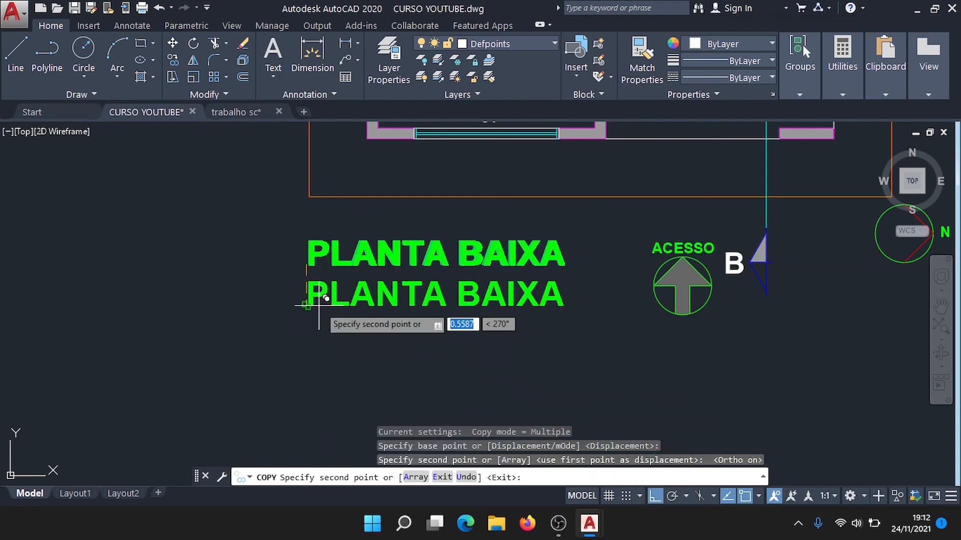
{"action": "key", "text": "Escape"}
Change the copied title's text below PLANTA BAIXA to ESCALA 1/50.
{"action": "double_click", "coordinate": [365, 304]}
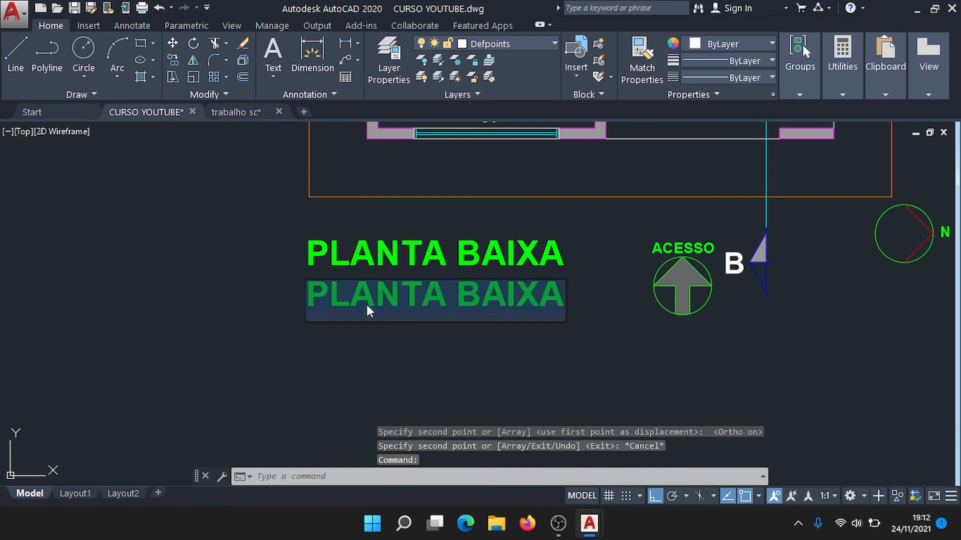
{"action": "key", "text": "Delete"}
{"action": "type", "text": "ESCA"}
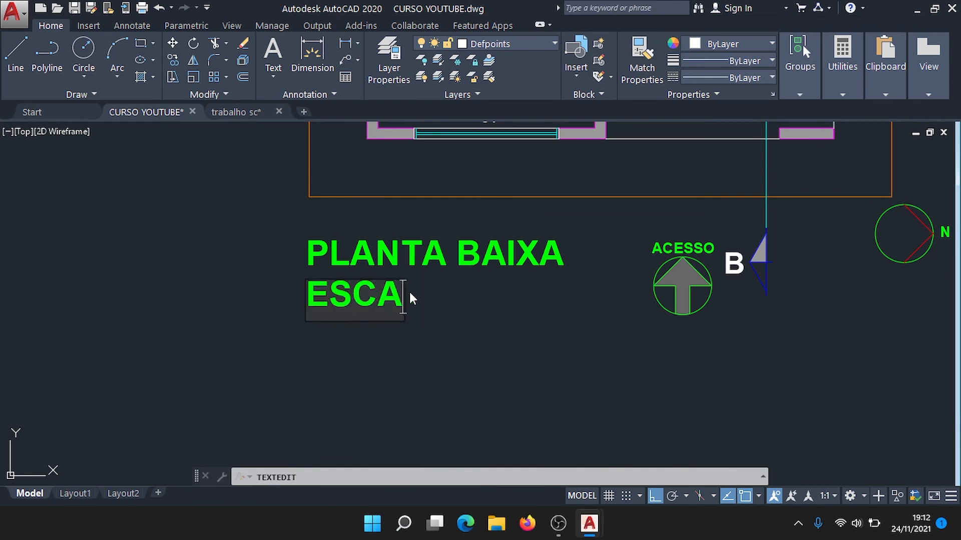
{"action": "type", "text": "LA 1/50"}
{"action": "key", "text": "Escape"}
Scale the ESCALA 1/50 text down to about three quarters of its size from its lower-left insertion point.
{"action": "left_click", "coordinate": [420, 318]}
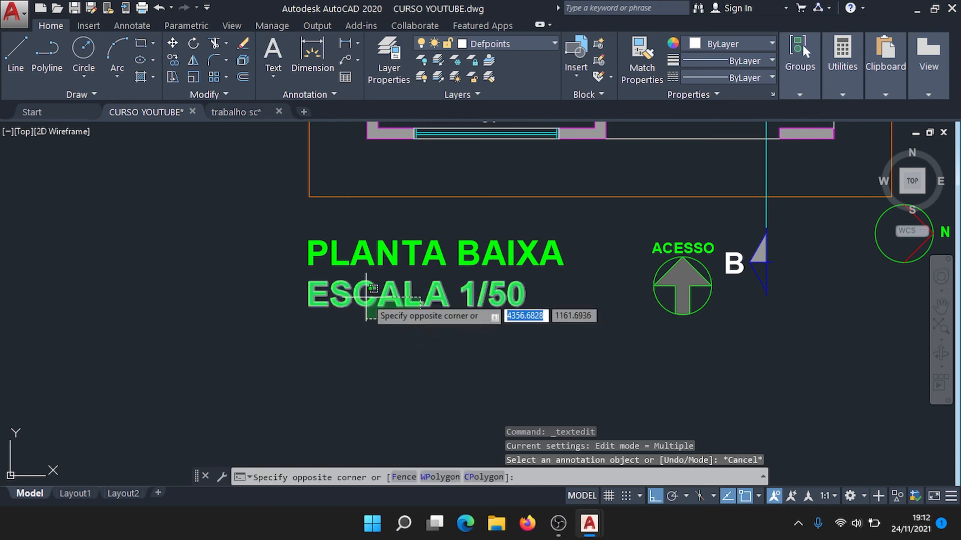
{"action": "left_click", "coordinate": [366, 297]}
{"action": "key", "text": "Return"}
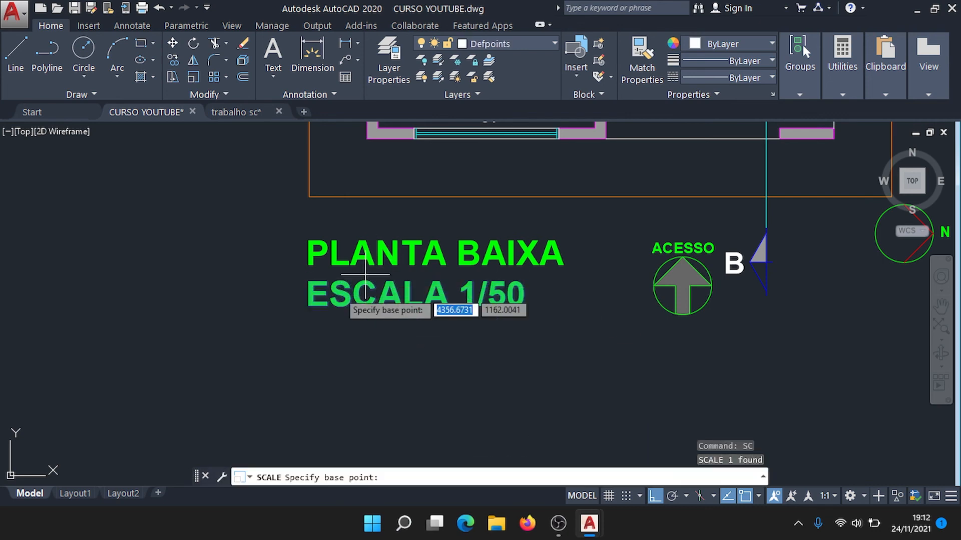
{"action": "left_click", "coordinate": [307, 306]}
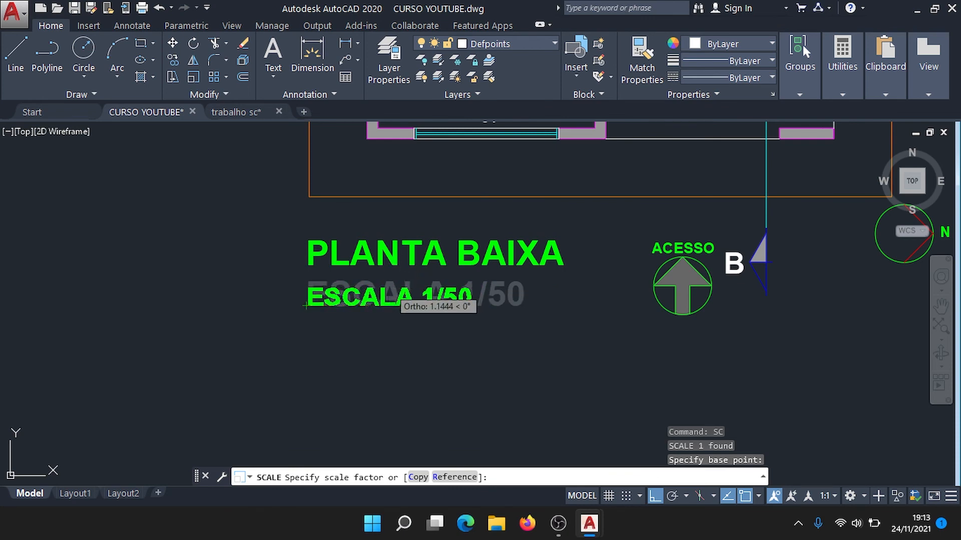
{"action": "left_click", "coordinate": [389, 293]}
Move the ESCALA 1/50 text from its lower-left insertion point to adjust its position beneath the PLANTA BAIXA title, with Ortho on.
{"action": "left_click", "coordinate": [395, 324]}
{"action": "left_click", "coordinate": [363, 298]}
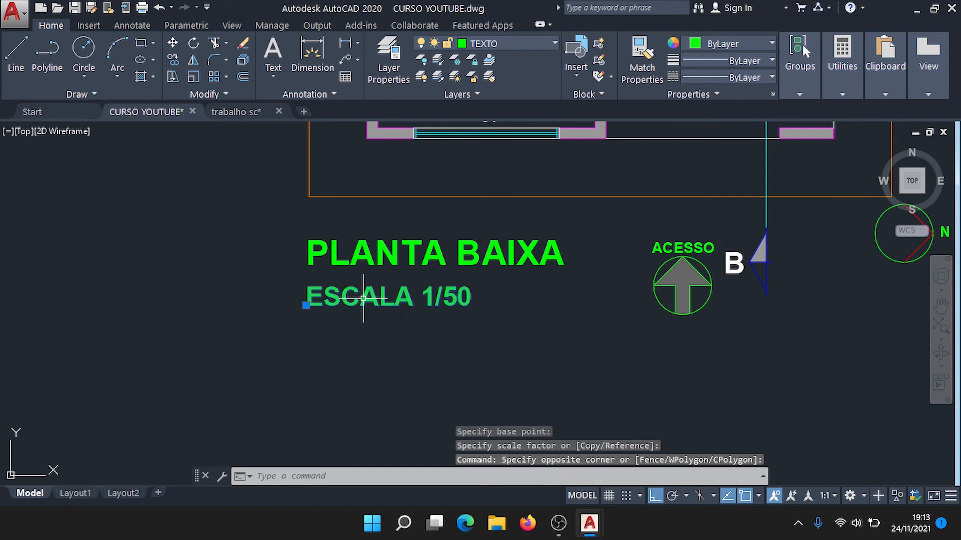
{"action": "type", "text": "M"}
{"action": "key", "text": "Return"}
{"action": "left_click", "coordinate": [307, 305]}
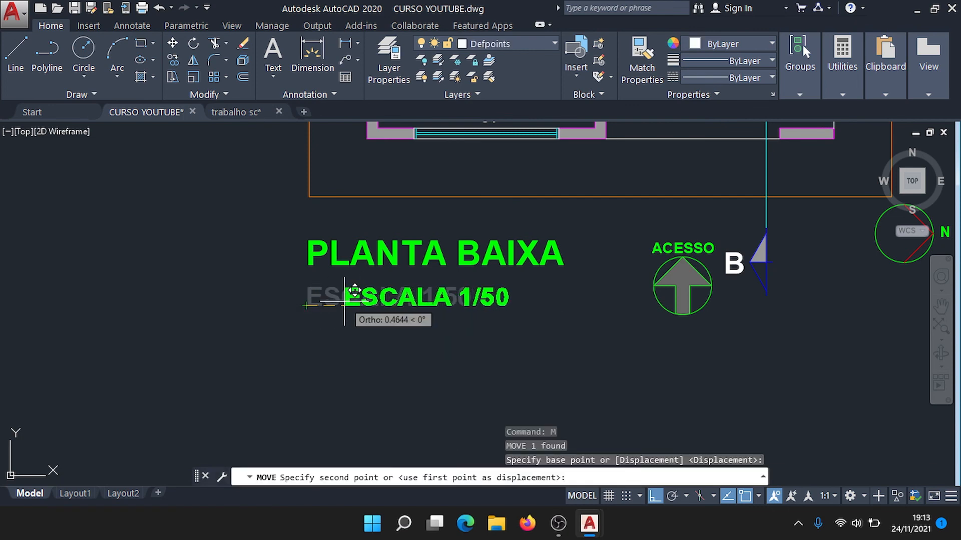
{"action": "left_click", "coordinate": [304, 296]}
{"action": "scroll", "coordinate": [411, 338], "scroll_direction": "down", "scroll_amount": 5}
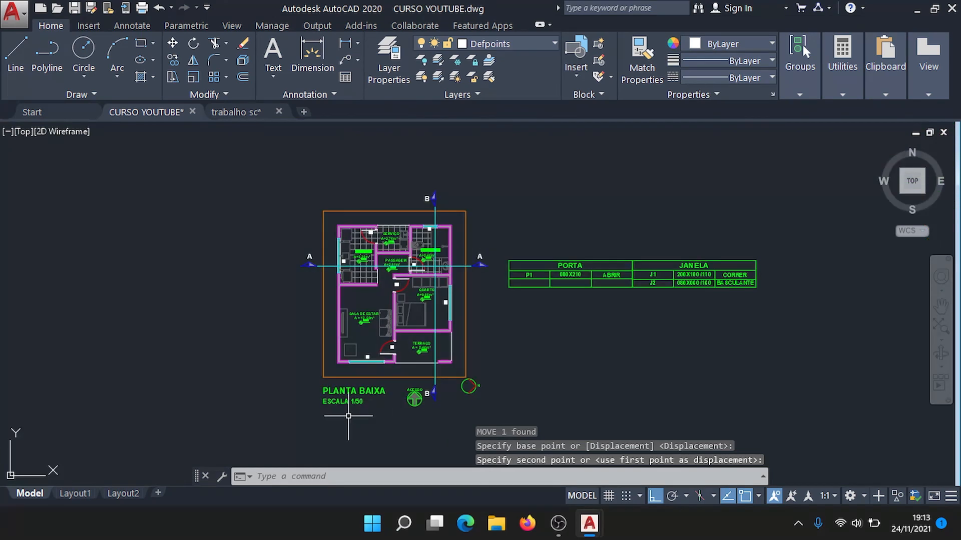
Move the ESCALA 1/50 text about 0.14 straight up, closer to the PLANTA BAIXA title.
{"action": "scroll", "coordinate": [348, 416], "scroll_direction": "up", "scroll_amount": 8}
{"action": "left_click", "coordinate": [417, 396]}
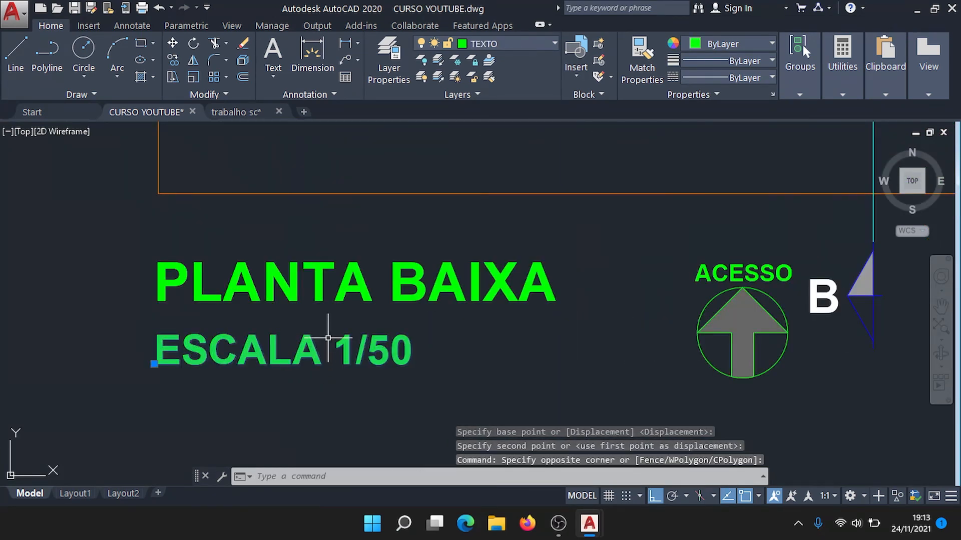
{"action": "type", "text": "m"}
{"action": "key", "text": "Return"}
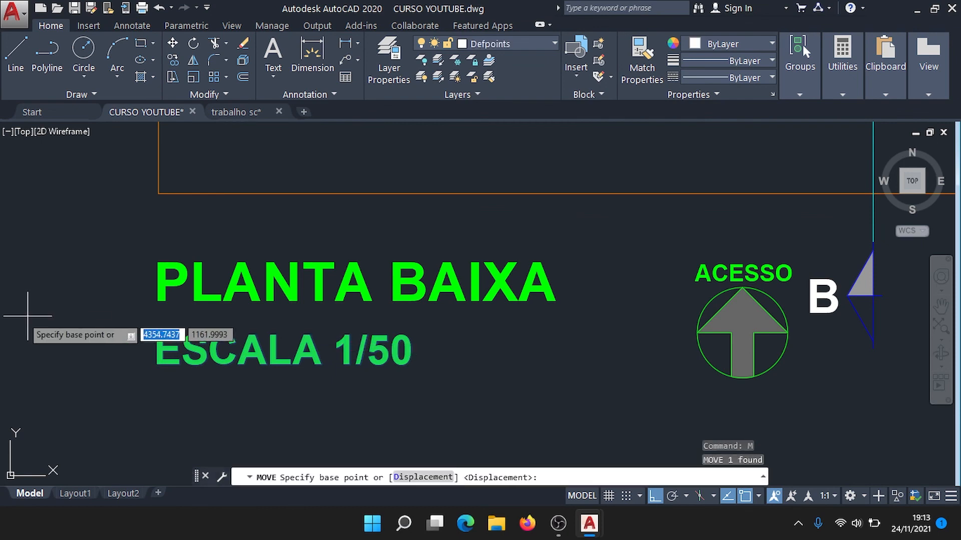
{"action": "left_click", "coordinate": [139, 429]}
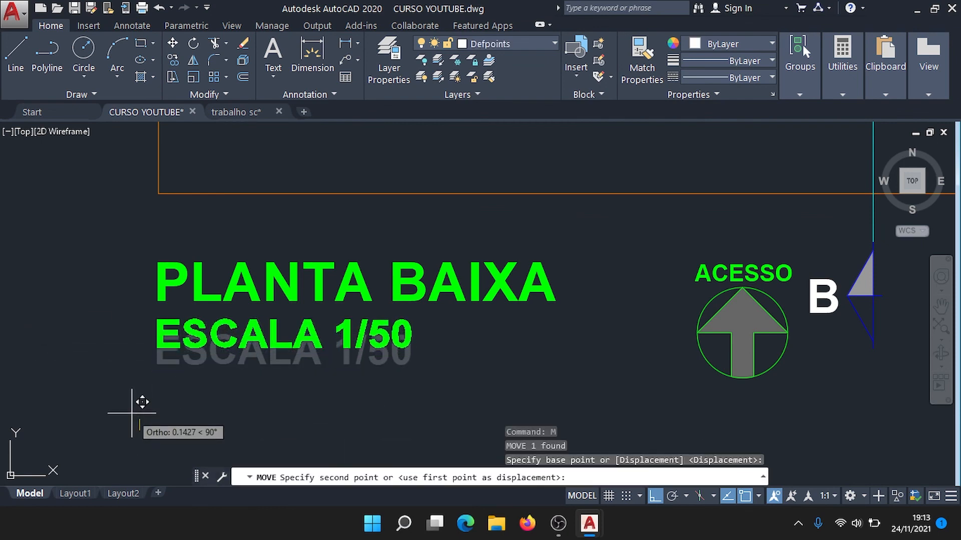
{"action": "left_click", "coordinate": [131, 413]}
{"action": "scroll", "coordinate": [150, 404], "scroll_direction": "down", "scroll_amount": 5}
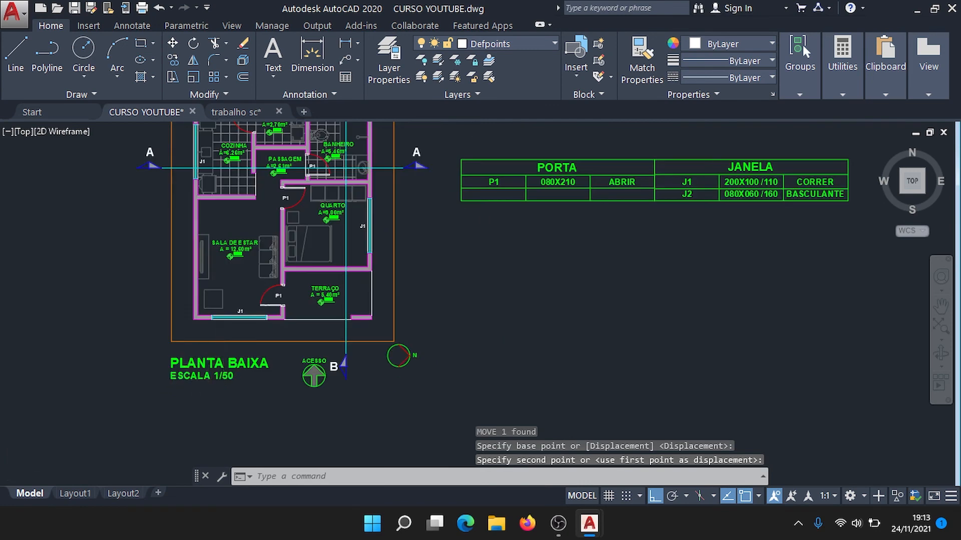
Set the color of the PLANTA BAIXA and ESCALA 1/50 texts to ByBlock.
{"action": "scroll", "coordinate": [305, 343], "scroll_direction": "up", "scroll_amount": 4}
{"action": "left_click", "coordinate": [377, 441]}
{"action": "left_click", "coordinate": [303, 407]}
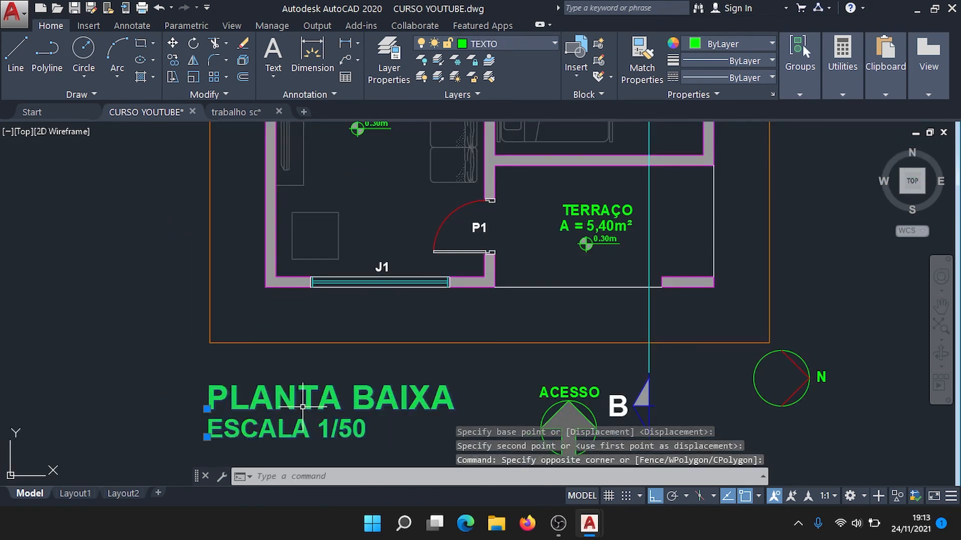
{"action": "left_click", "coordinate": [751, 44]}
{"action": "left_click", "coordinate": [680, 80]}
{"action": "scroll", "coordinate": [421, 267], "scroll_direction": "down", "scroll_amount": 4}
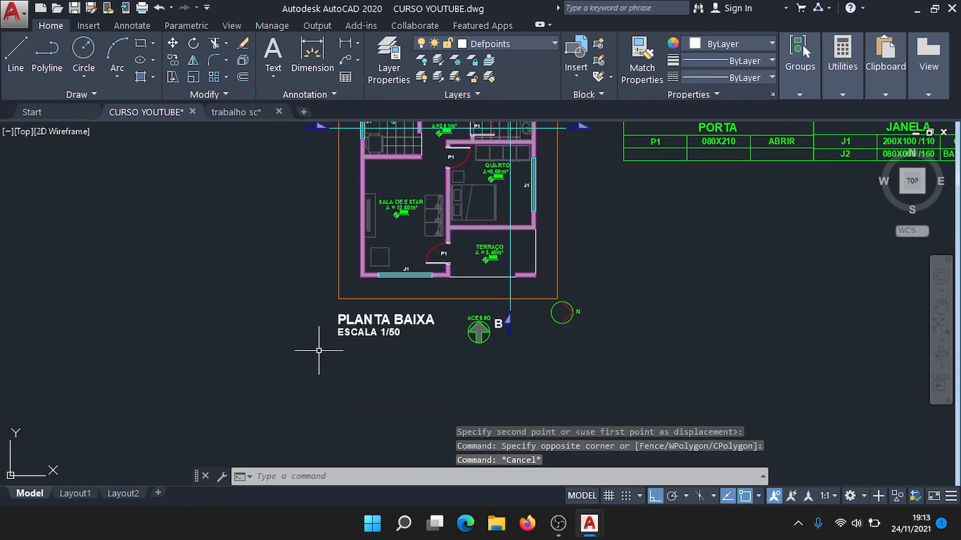
{"action": "key", "text": "Escape"}
{"action": "key", "text": "Escape"}
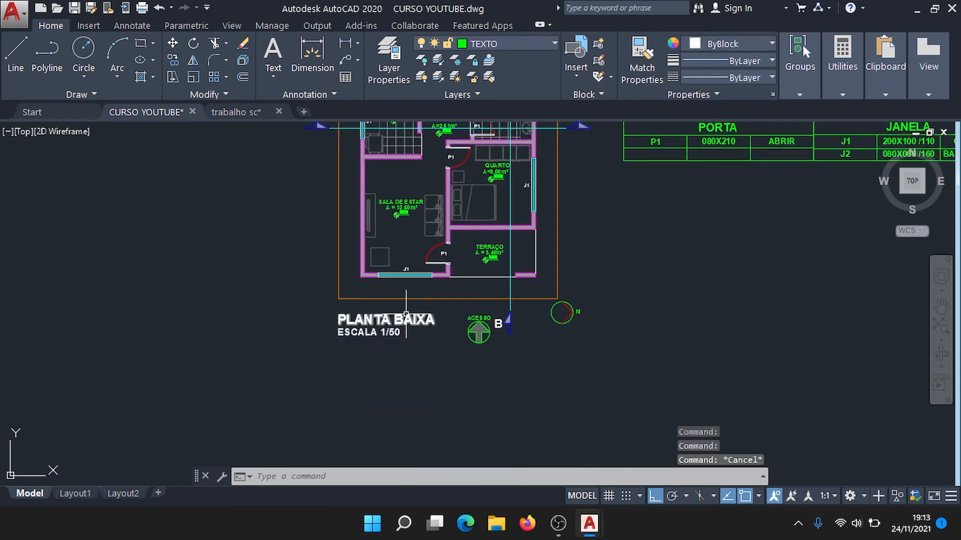
{"action": "scroll", "coordinate": [437, 347], "scroll_direction": "down", "scroll_amount": 4}
{"action": "scroll", "coordinate": [413, 291], "scroll_direction": "up", "scroll_amount": 2}
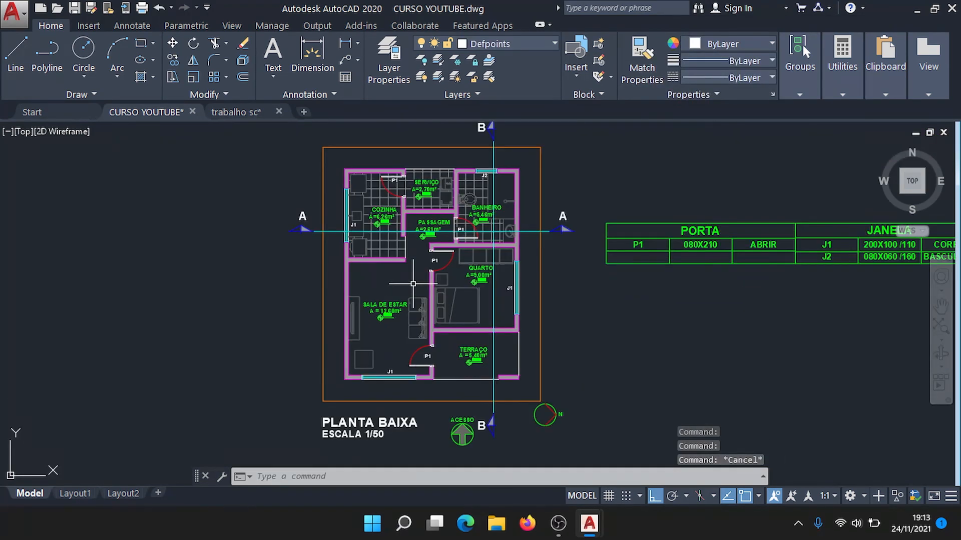
{"action": "mouse_move", "coordinate": [457, 231]}
{"action": "middle_mouse_down"}
{"action": "mouse_move", "coordinate": [450, 277]}
{"action": "mouse_move", "coordinate": [407, 277]}
{"action": "middle_mouse_up"}
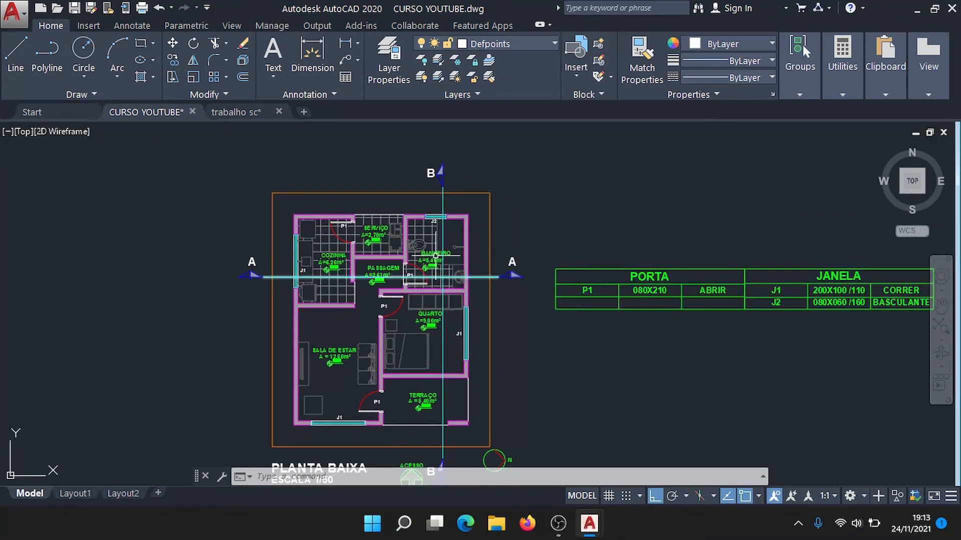